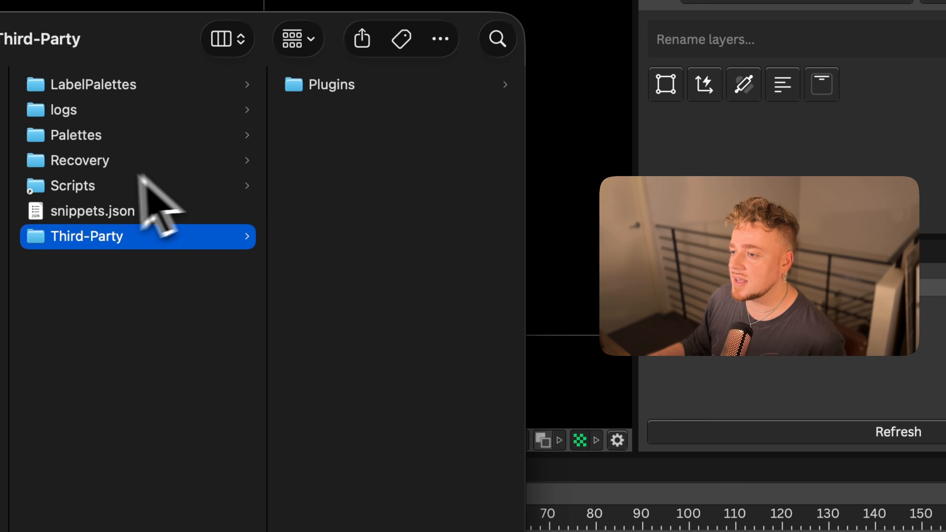
Open the Plugins folder inside the Third-Party folder
click(321, 86)
click(330, 160)
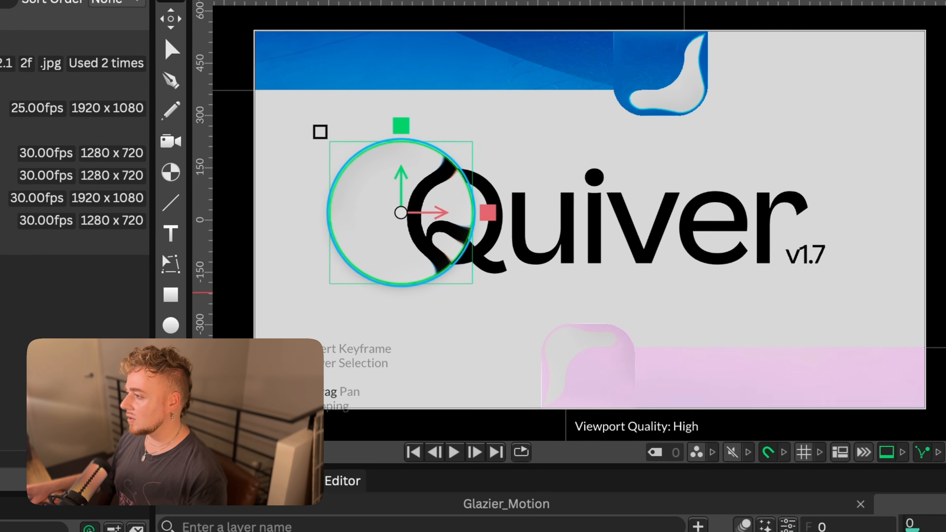
Try moving the imported circular glass lens away from the Q of the Quiver lettering
click(713, 281)
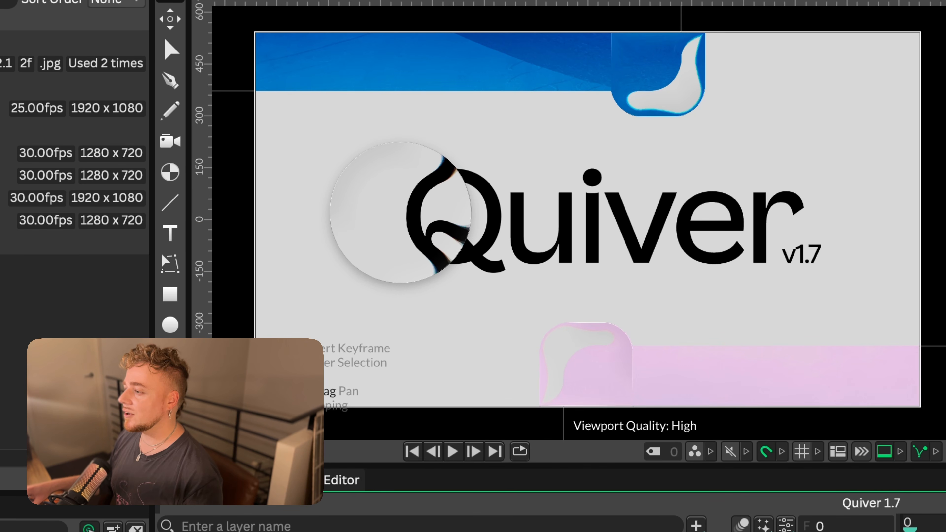
click(799, 272)
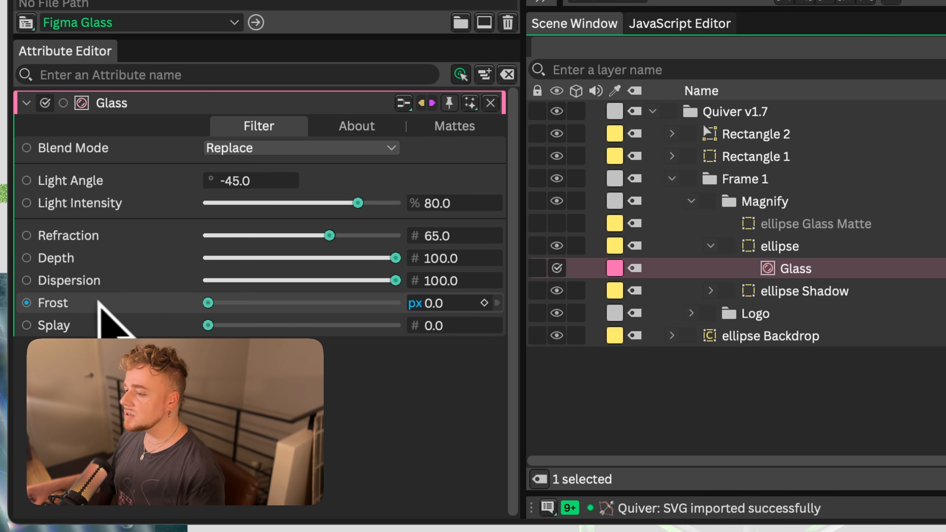
key(ctrl+z)
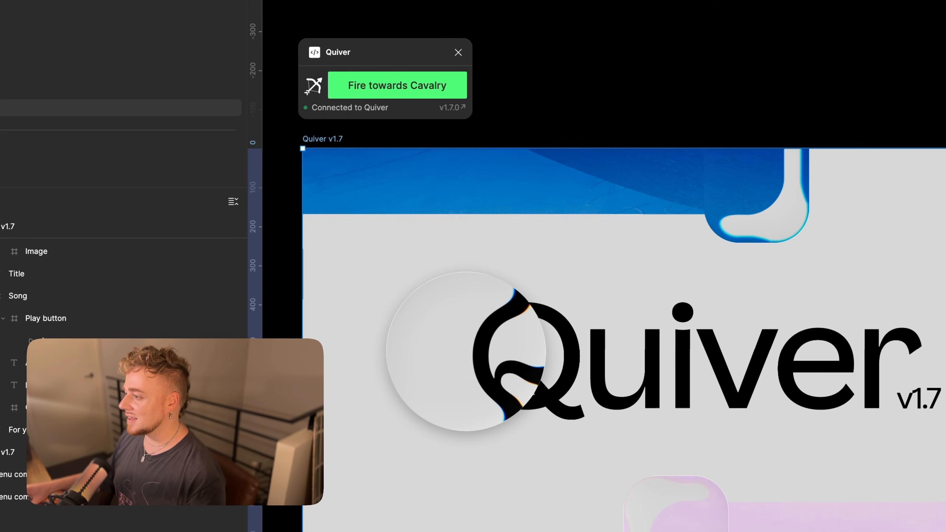
scroll(612, 390, up, 3)
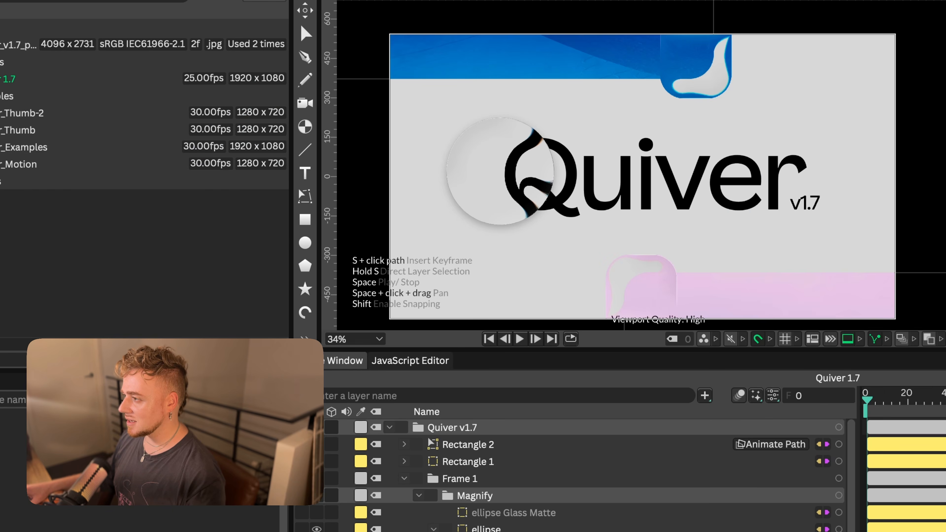
drag(538, 175, 368, 237)
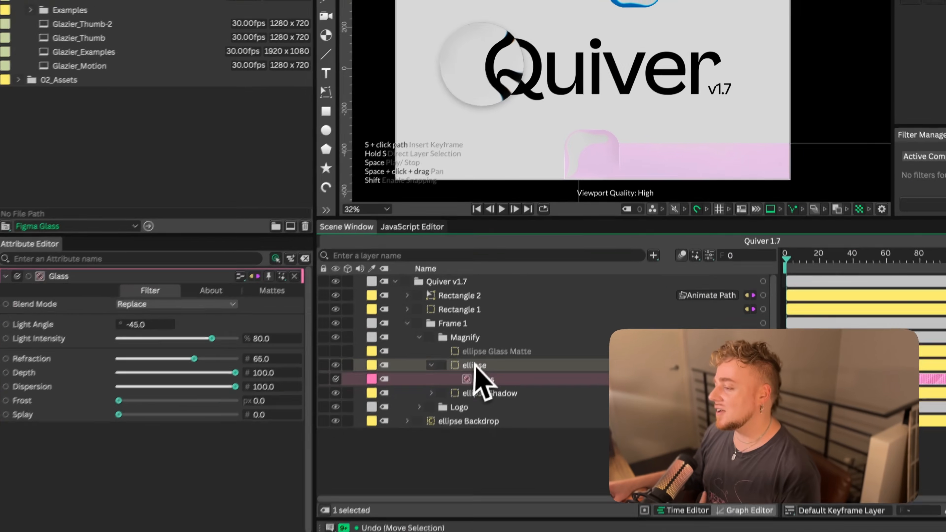
Examine the ellipse and its Magnify group, and show the mattes of the ellipse's Glass filter
click(476, 366)
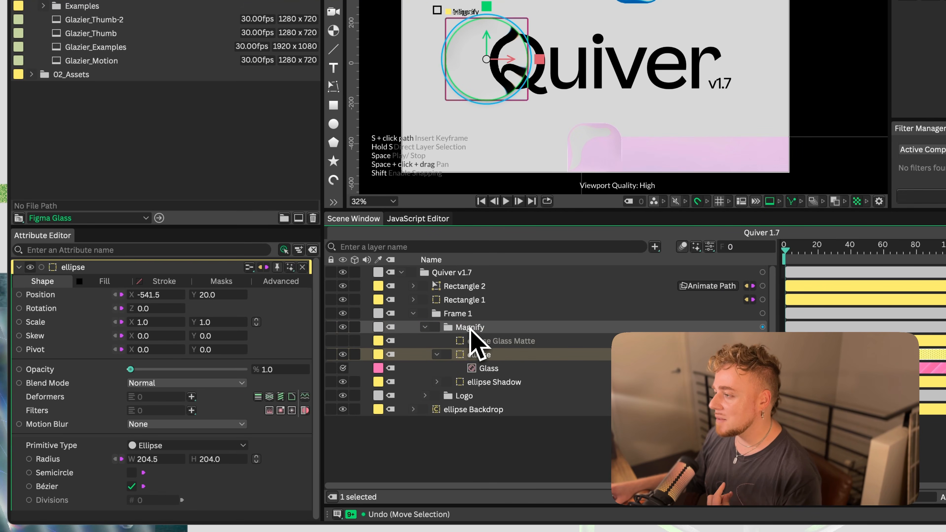
click(470, 328)
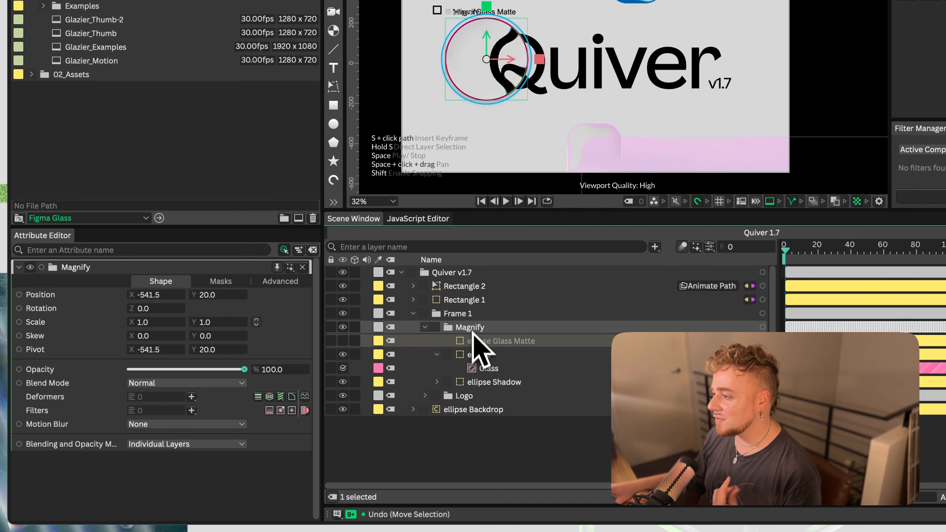
click(473, 358)
click(482, 369)
click(284, 283)
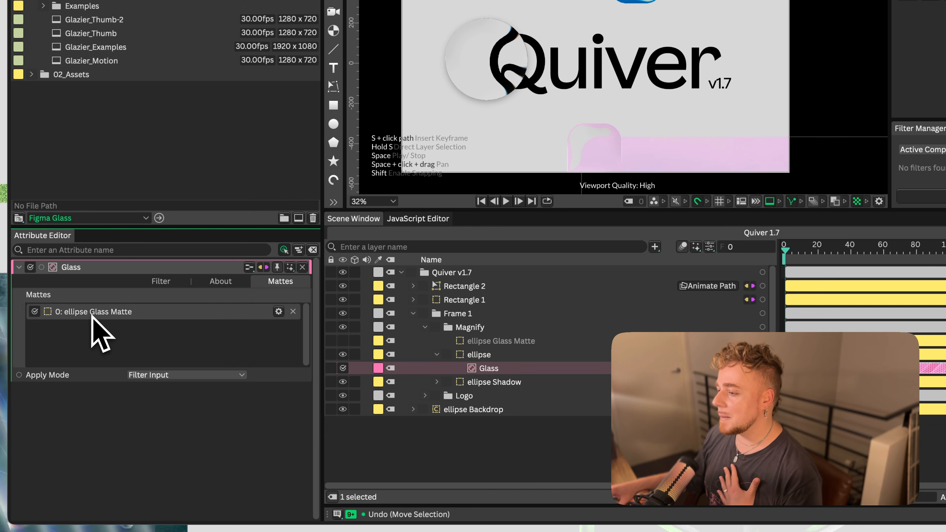
Reselect the ellipse's Glass filter and list its incoming and outgoing connections
click(479, 354)
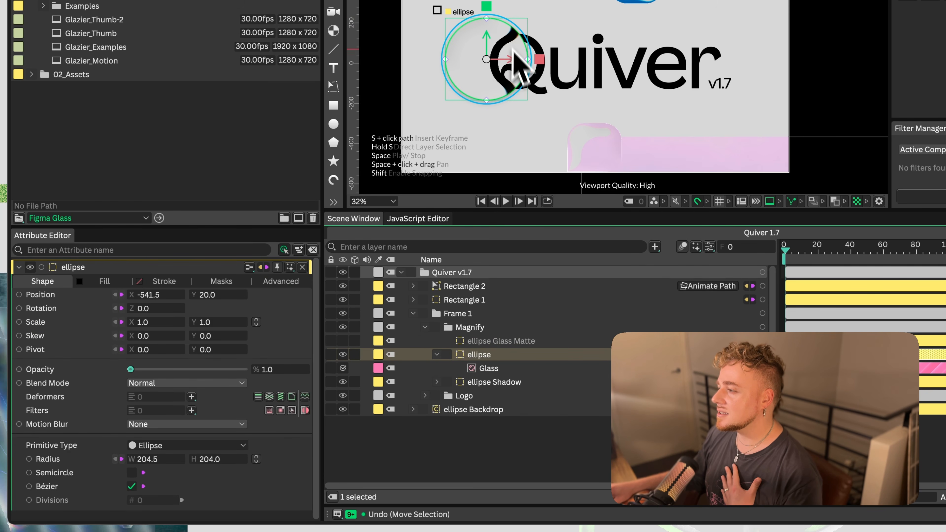
click(549, 369)
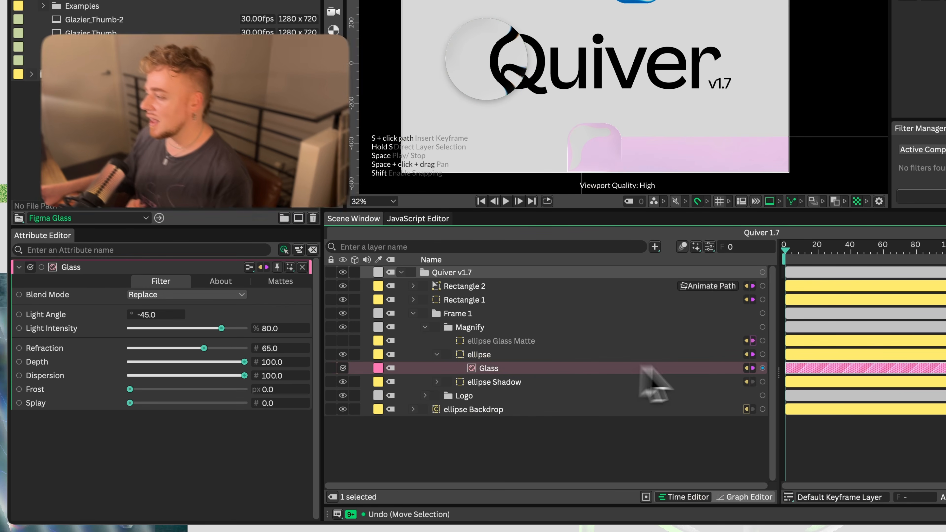
click(755, 370)
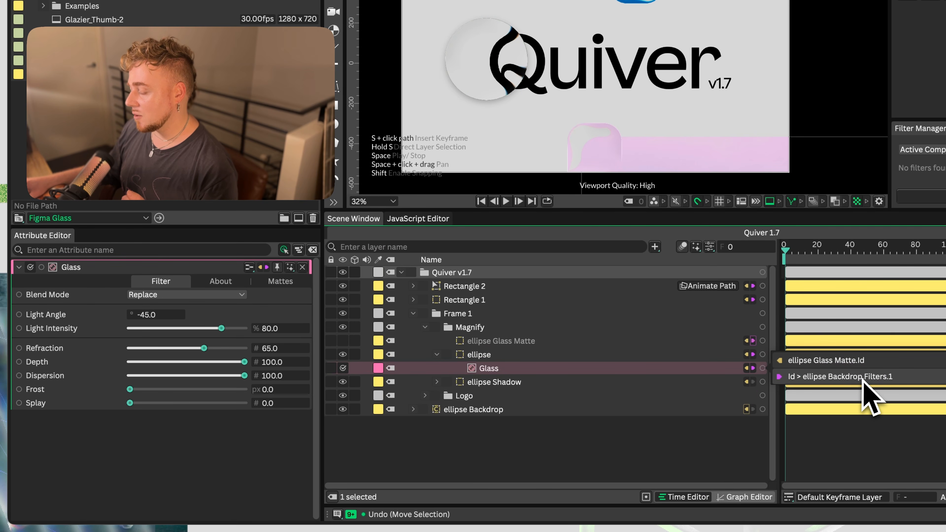
click(665, 454)
Select ellipse Backdrop, collapse Frame 1 and reveal the layers inside ellipse Backdrop Group
click(462, 411)
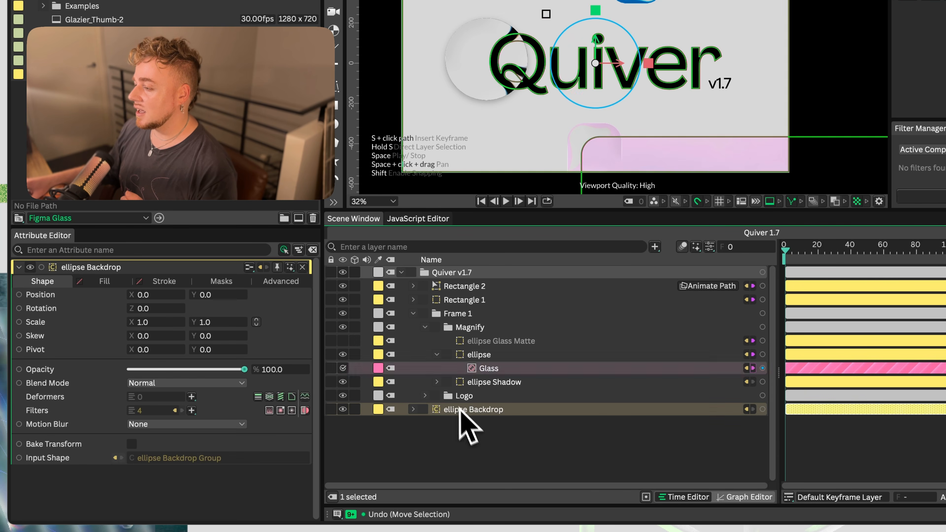
click(413, 314)
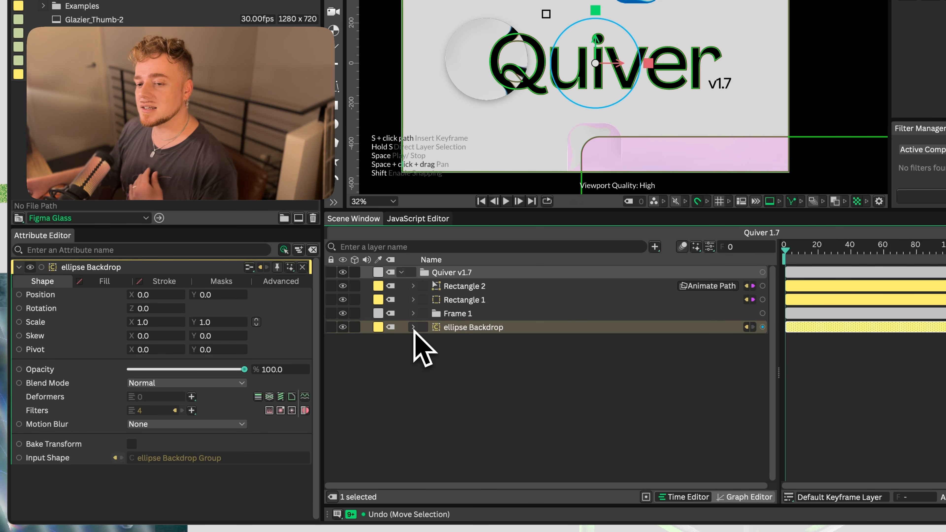
click(413, 327)
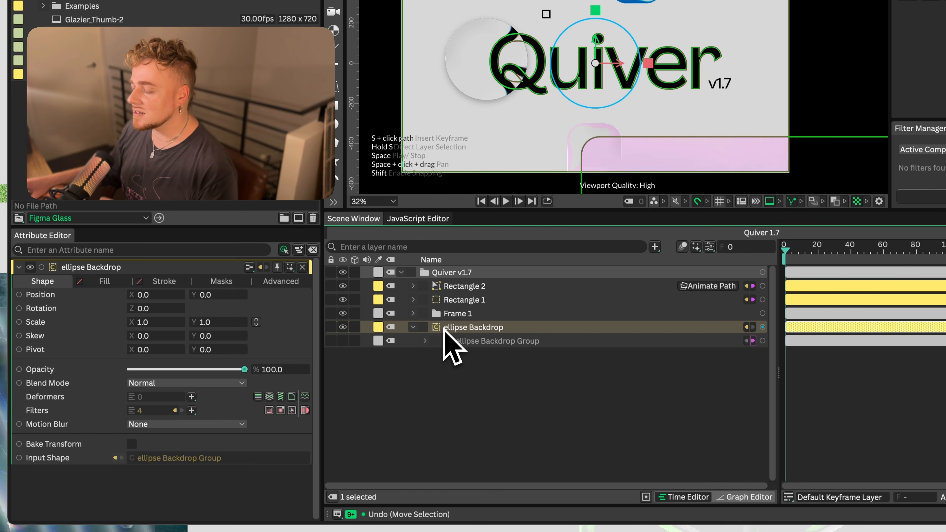
click(425, 341)
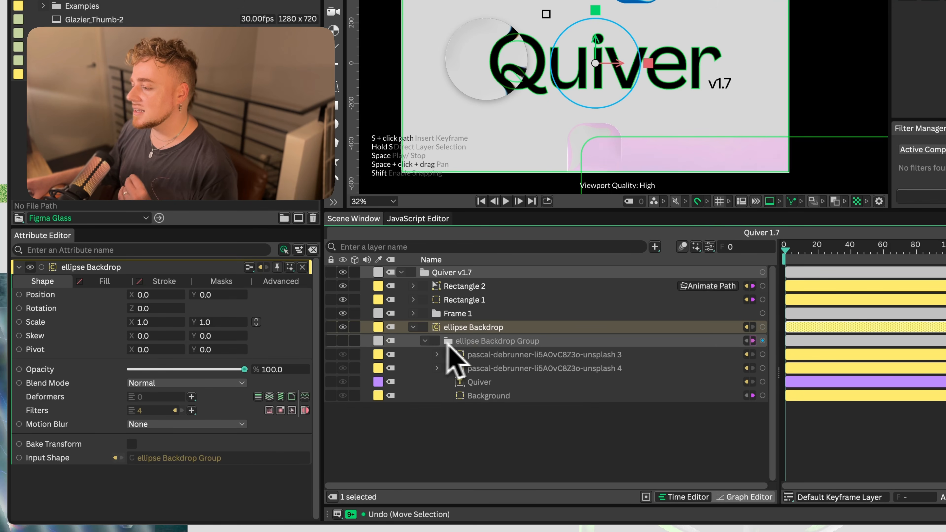
Go through the two unsplash images, the Quiver text and the Background in ellipse Backdrop Group, and reselect ellipse Backdrop
click(483, 356)
click(488, 369)
click(484, 382)
click(488, 396)
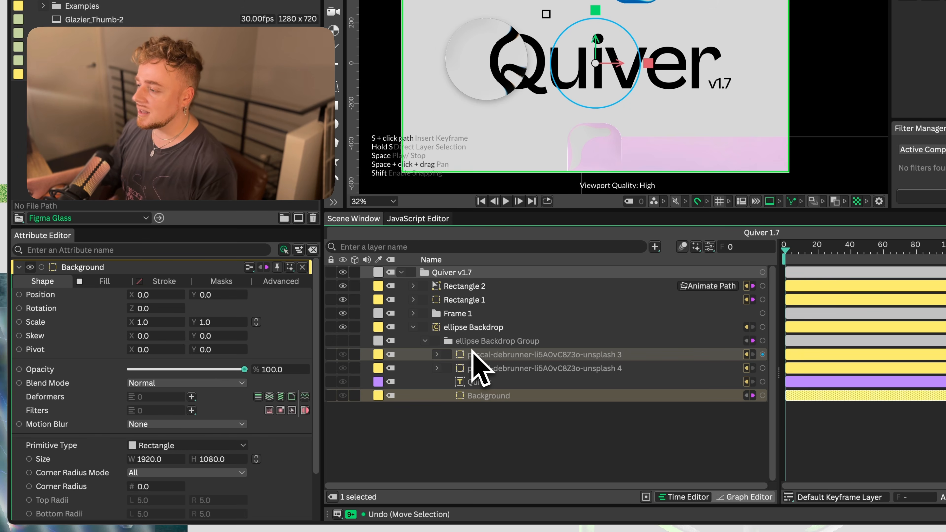
key(super+z)
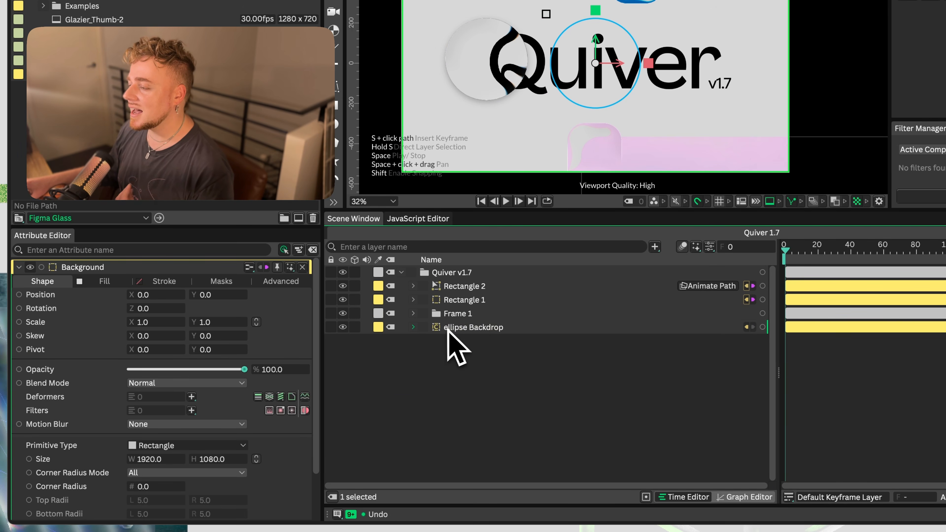
click(447, 327)
click(413, 327)
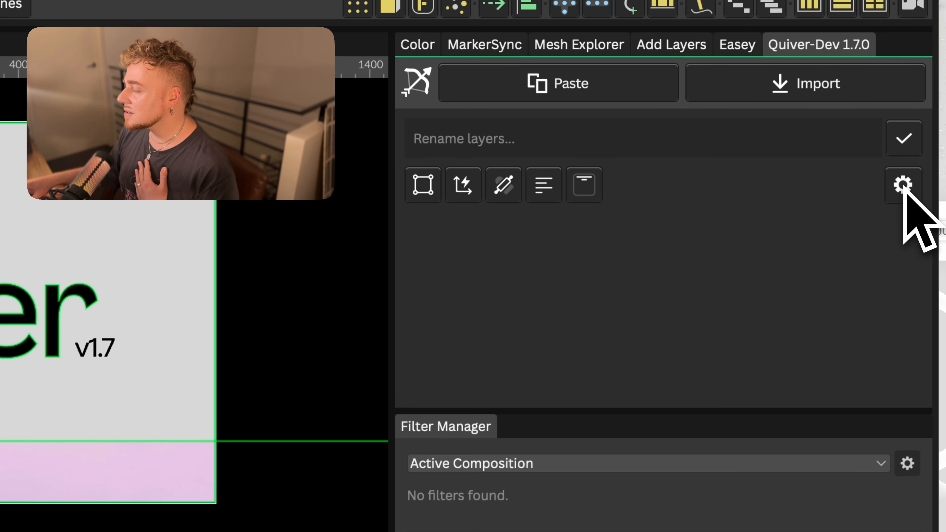
Open the settings of the Quiver-Dev 1.7.0 plugin
click(904, 185)
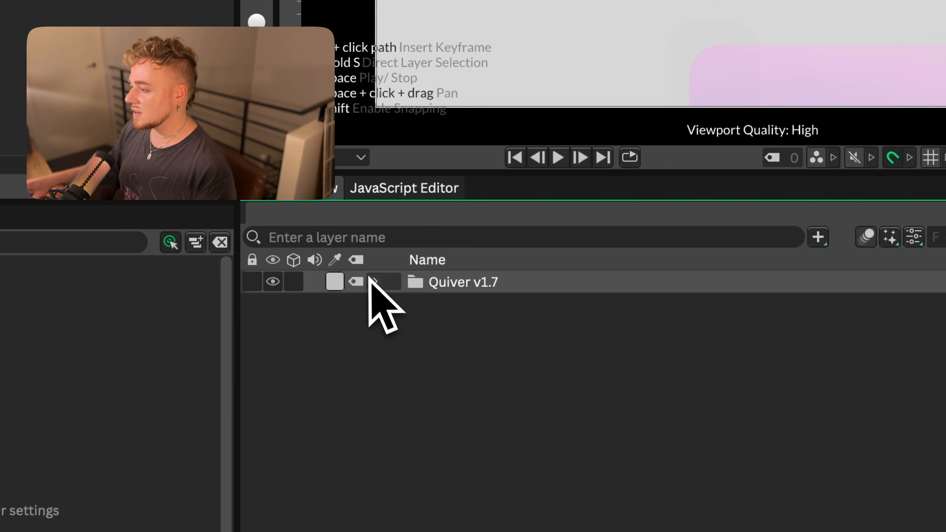
Check the mattes of the Glass filter under Rectangle 2 in the Quiver v1.7 group, and collapse Rectangle 2 again
click(374, 282)
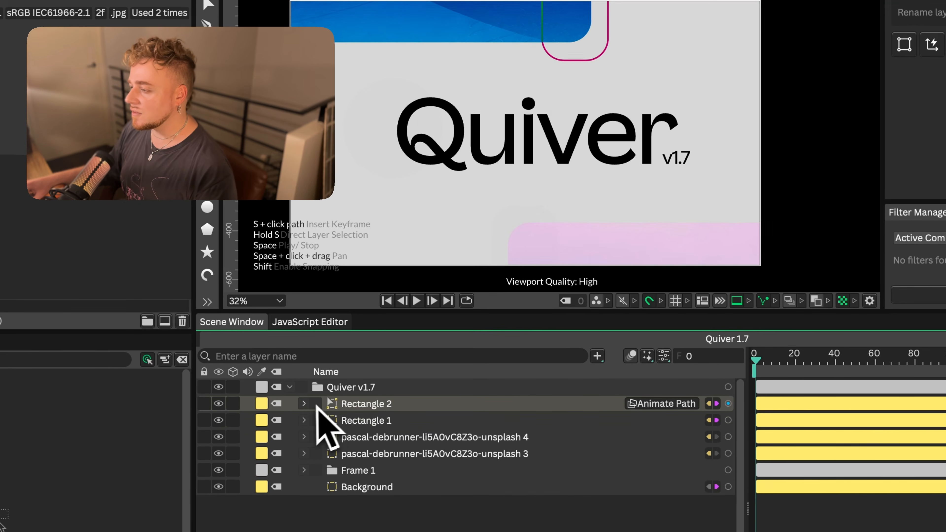
click(397, 306)
click(315, 420)
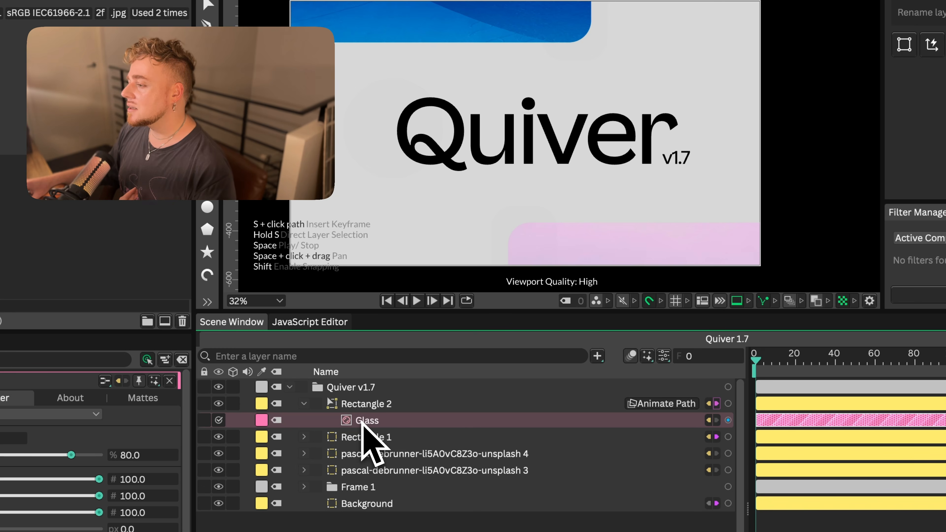
click(155, 403)
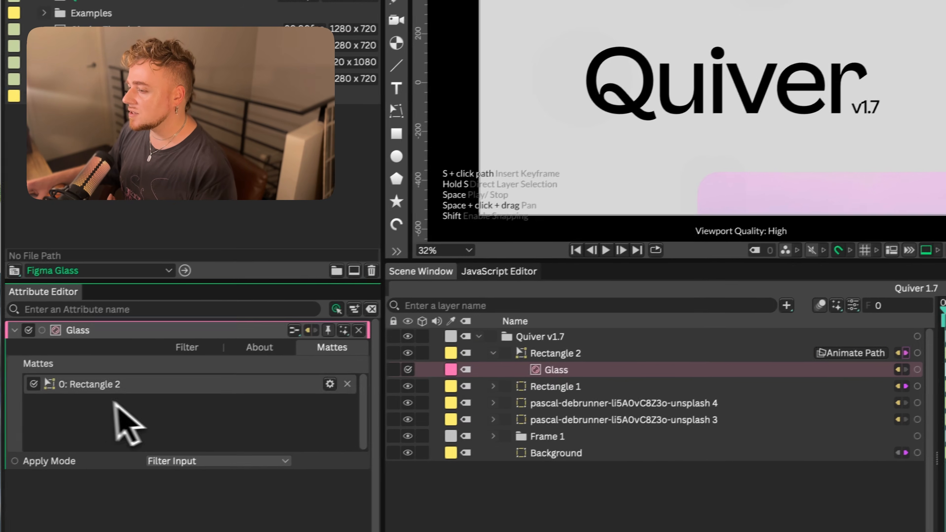
click(338, 404)
click(347, 421)
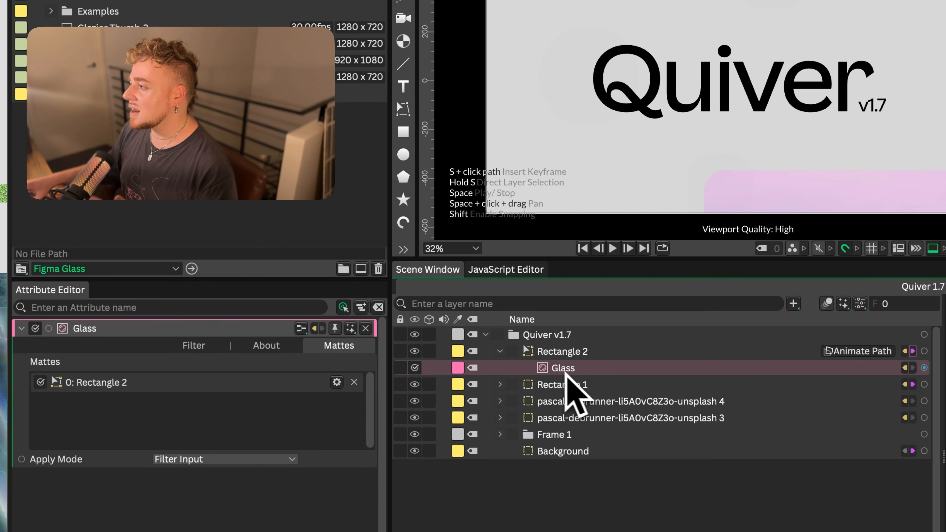
mouse_move(924, 368)
mouse_down()
mouse_move(789, 392)
mouse_move(573, 387)
mouse_move(614, 367)
mouse_move(923, 367)
mouse_up()
click(499, 351)
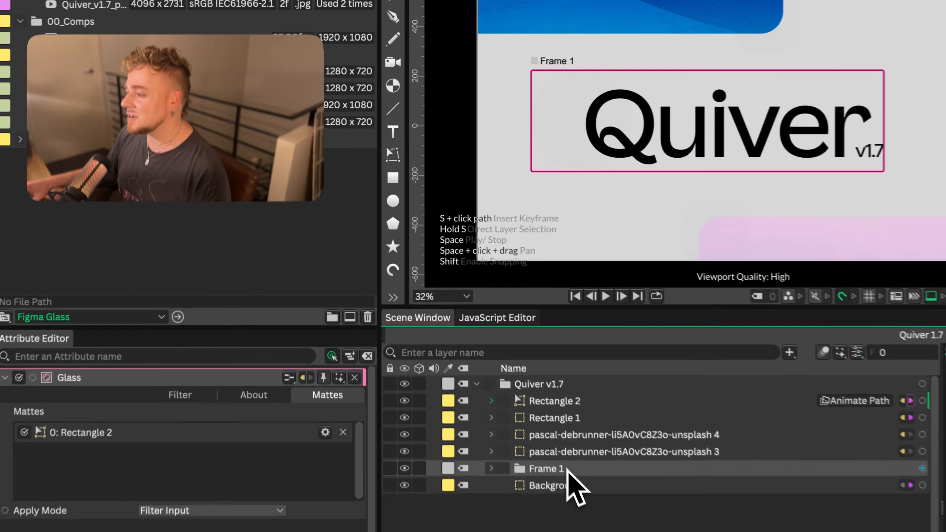
Try moving the Magnify group in Frame 1 over the Quiver lettering, undo the move and collapse Frame 1
click(551, 460)
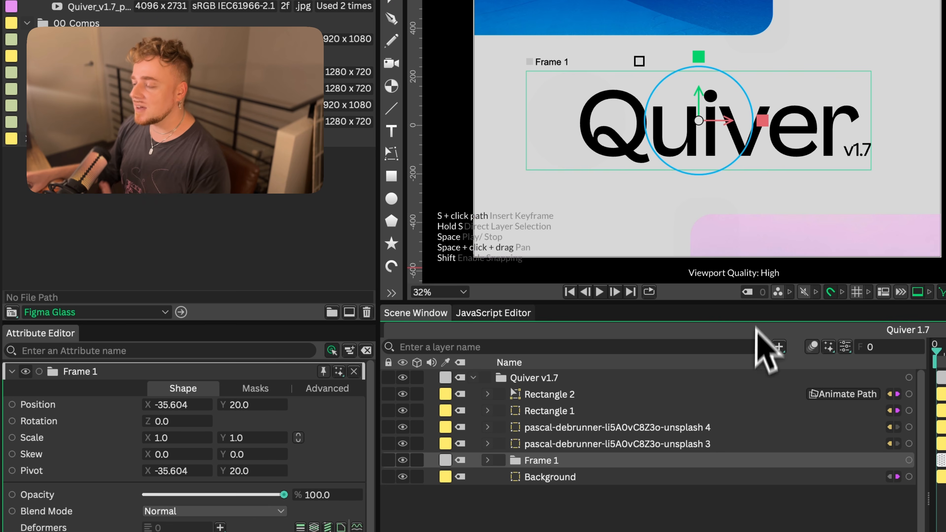
click(487, 460)
click(513, 479)
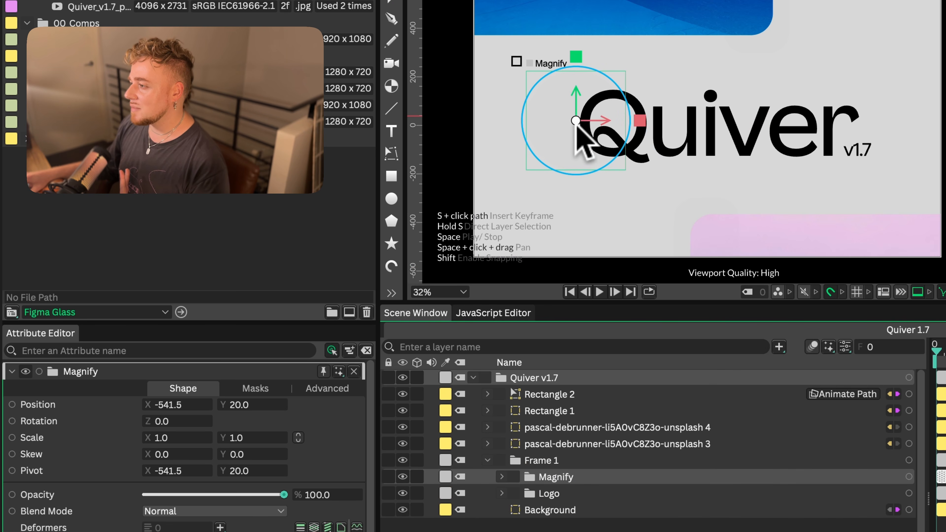
drag(574, 123, 646, 138)
key(ctrl+z)
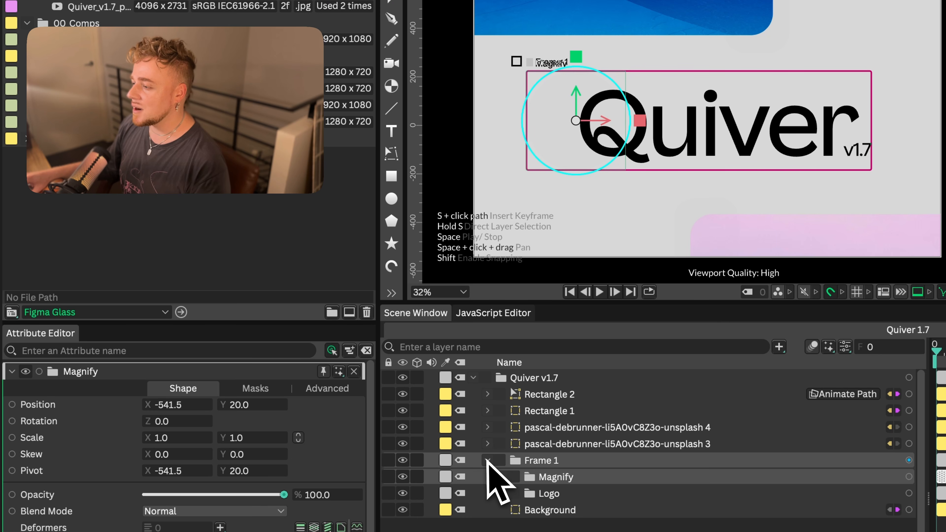
click(486, 460)
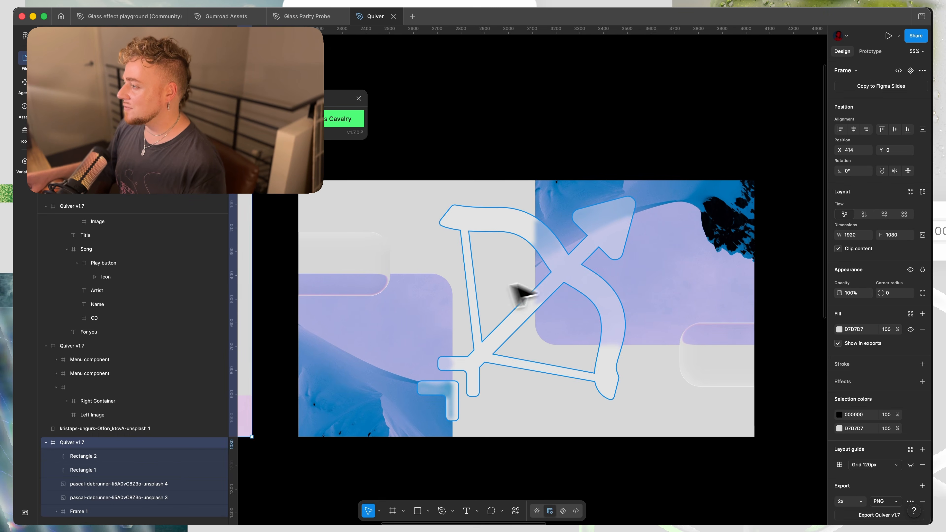
In Figma, examine the Glass effect settings of the Quiver bow-and-arrow vector and select the rounded bars on either side of it
click(570, 281)
scroll(547, 260, right, 1)
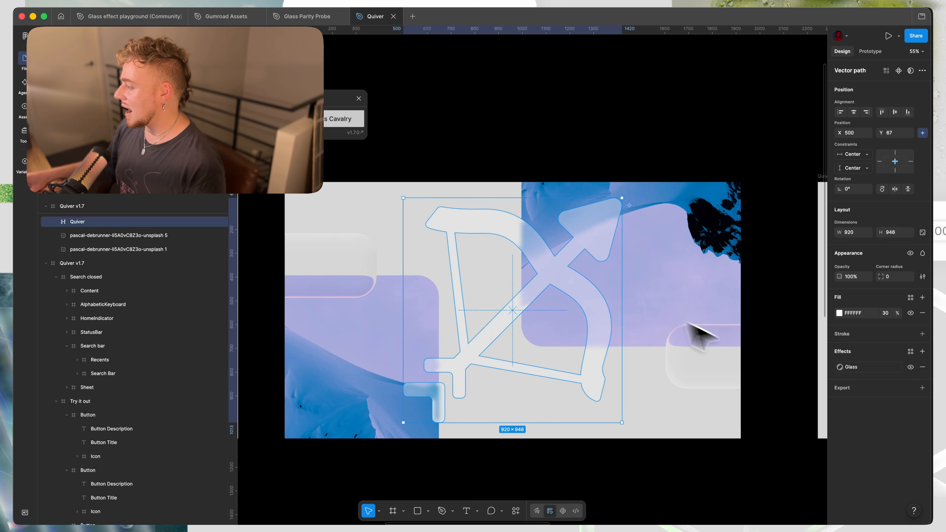
click(844, 368)
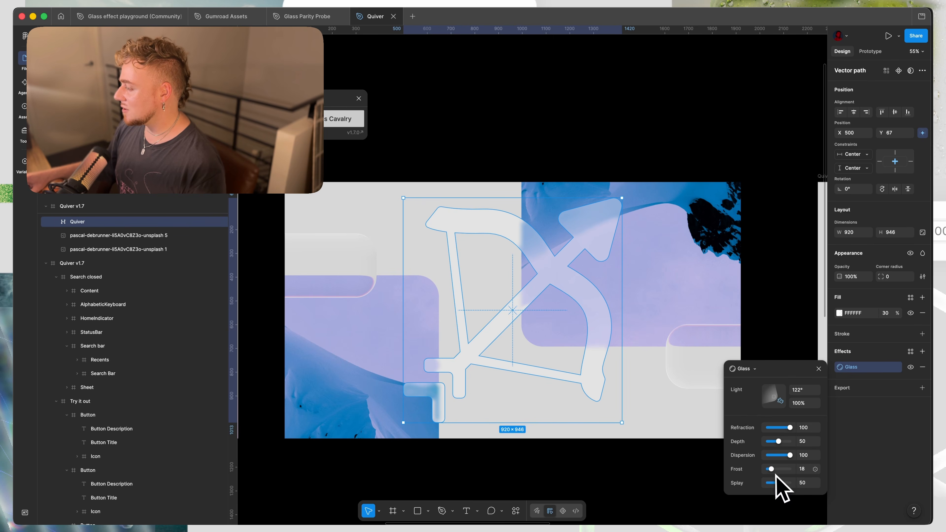
click(633, 462)
scroll(481, 289, down, 1)
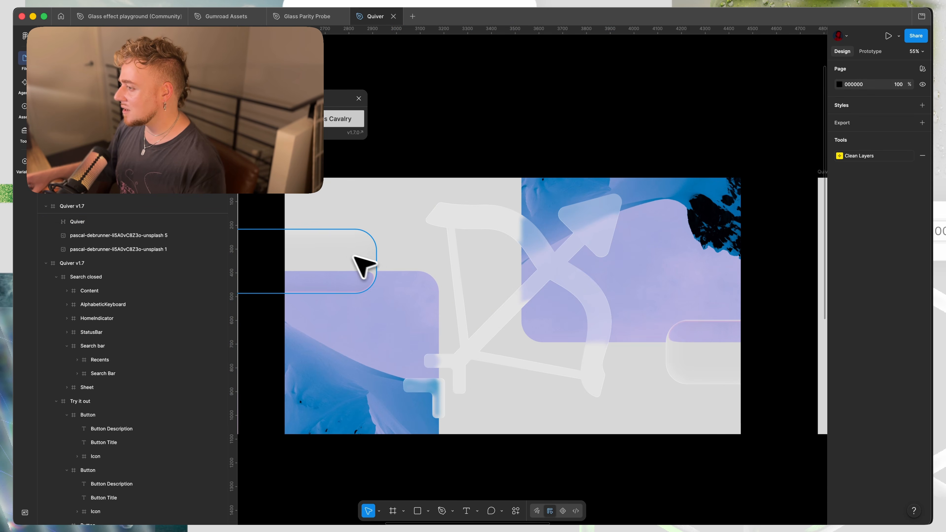
click(363, 264)
click(694, 345)
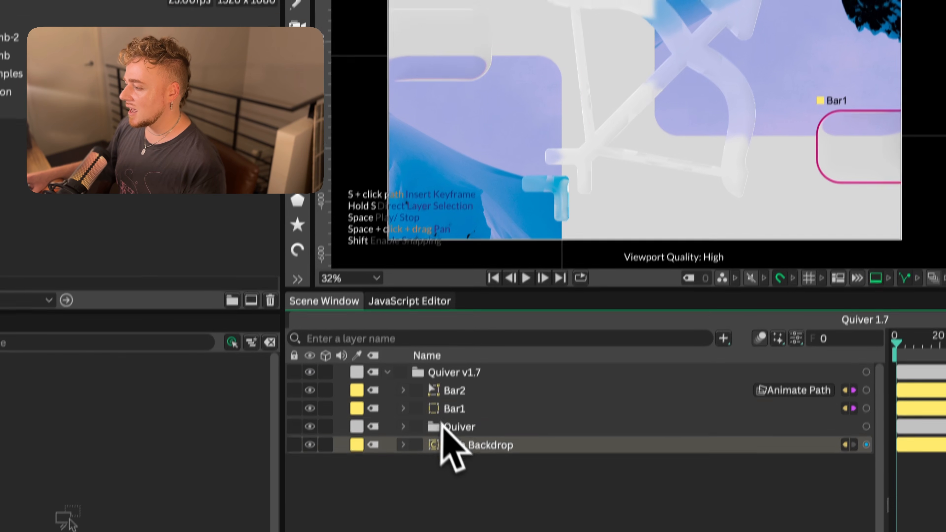
In Cavalry, expand path Backdrop and its path Backdrop Group to show the layers inside
click(402, 444)
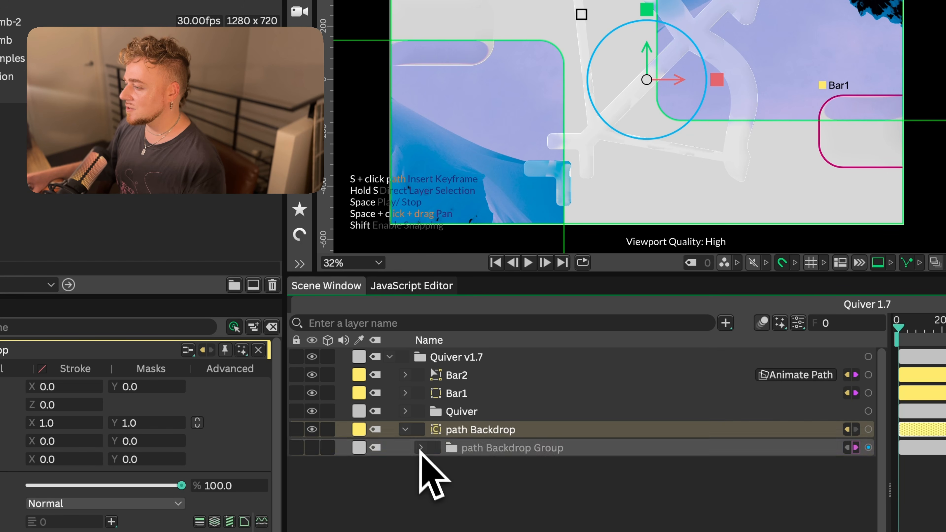
click(420, 448)
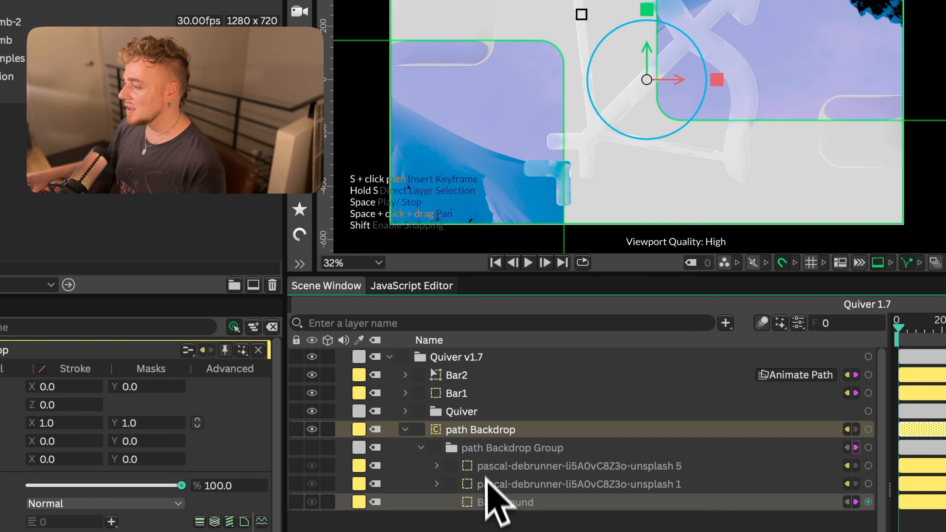
Collapse path Backdrop, try moving the Quiver group across the background shapes and undo the move
click(405, 430)
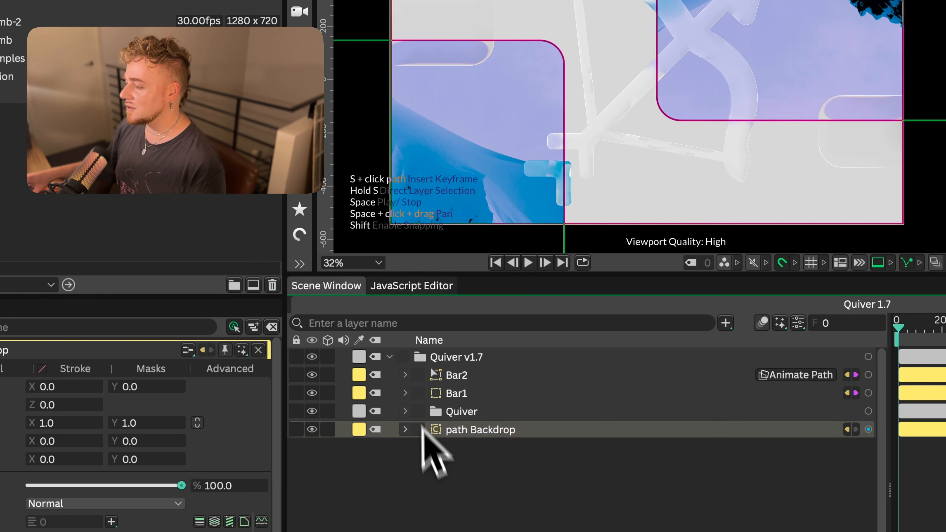
click(438, 411)
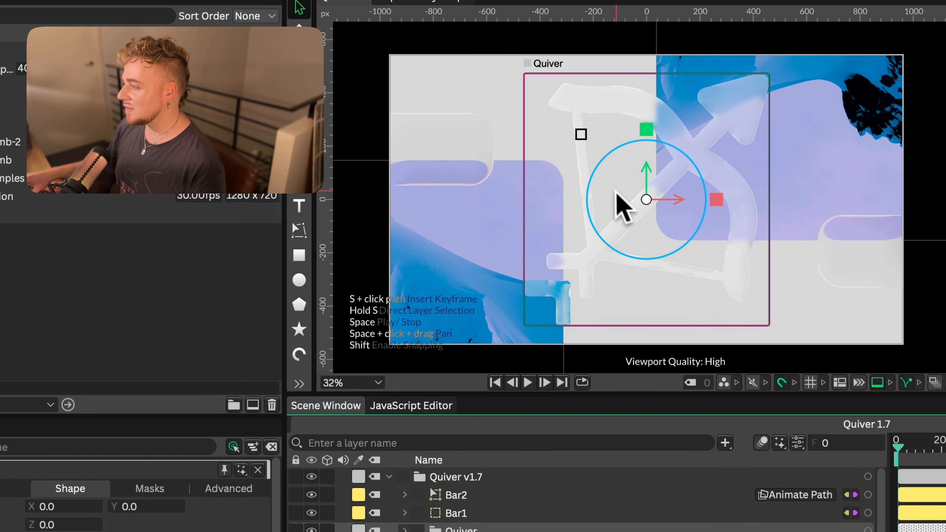
drag(615, 191, 606, 211)
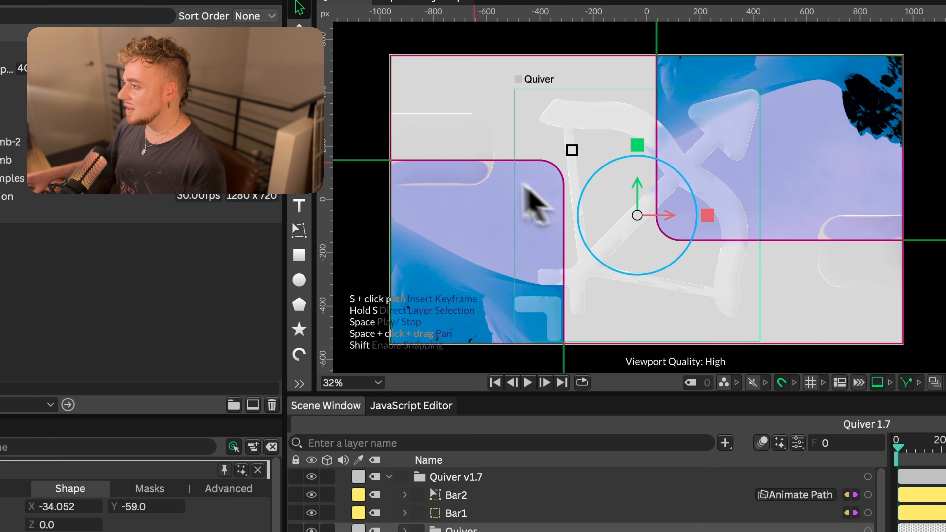
key(ctrl+z)
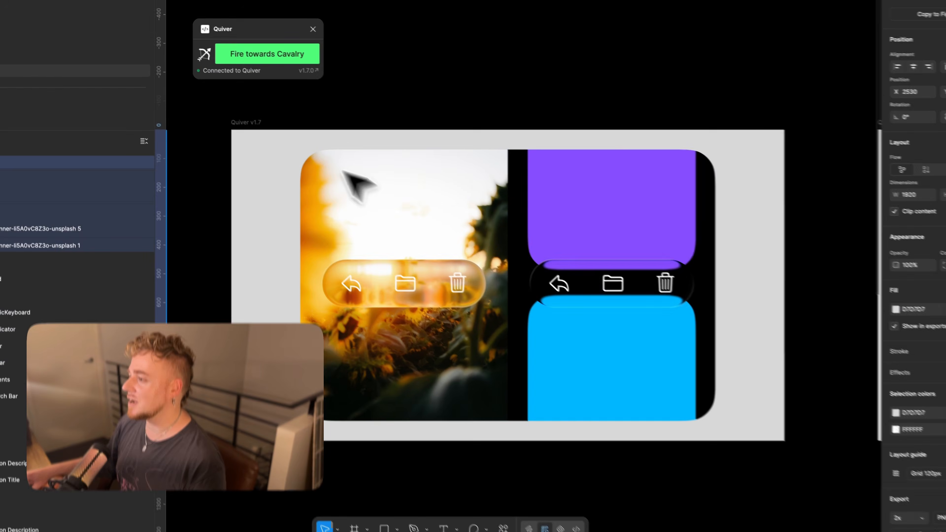
In Figma, select the Quiver v1.7 frame with the two glass icon menus and send it to Cavalry
click(257, 123)
scroll(259, 125, right, 1)
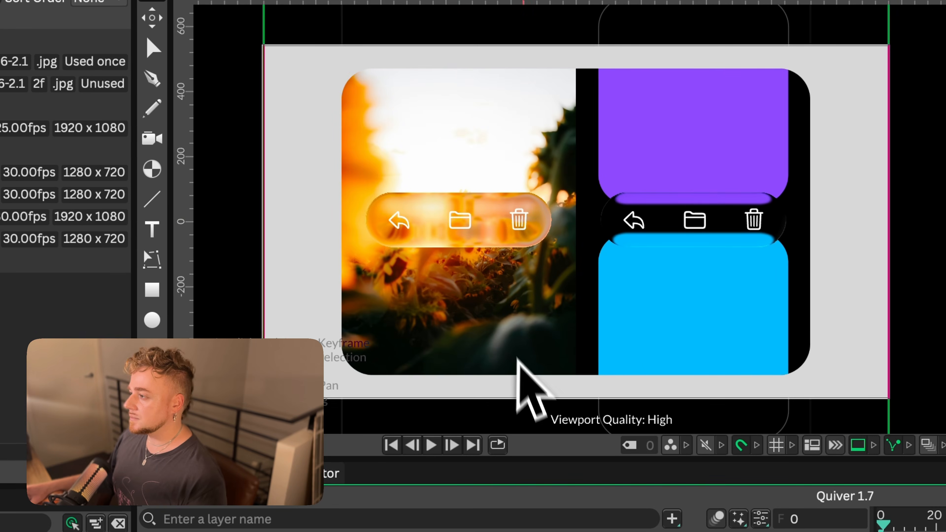
scroll(519, 222, up, 3)
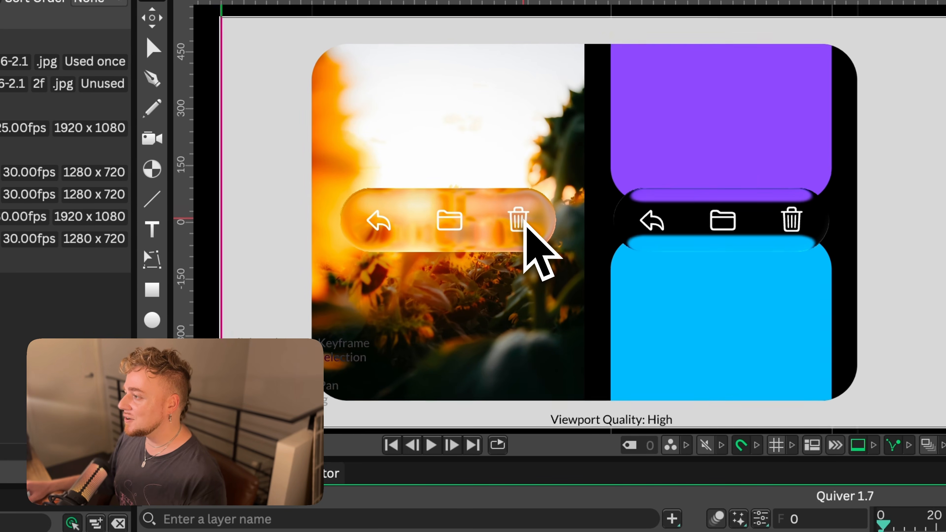
Try moving the Menu component_2 group over the sunflower photo and undo the move
click(449, 220)
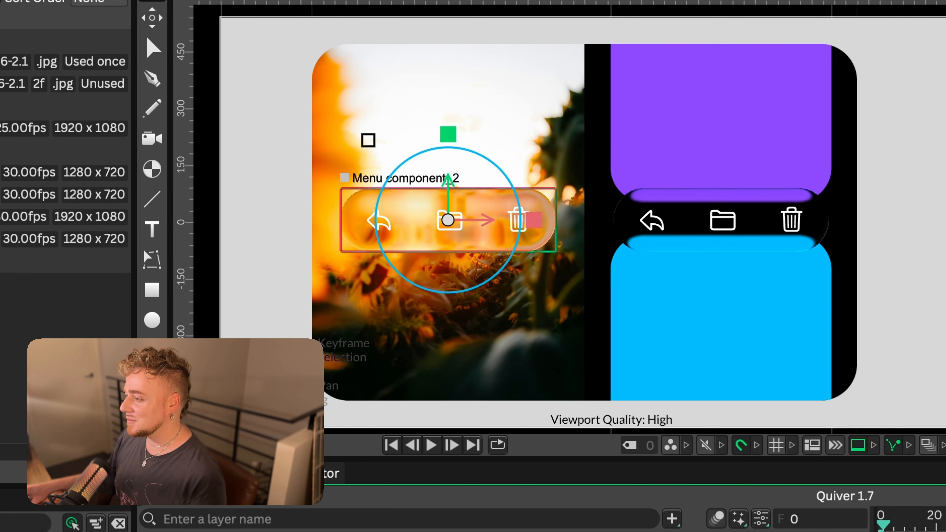
click(584, 218)
click(448, 219)
drag(448, 220, 510, 255)
scroll(479, 261, up, 2)
scroll(476, 248, up, 1)
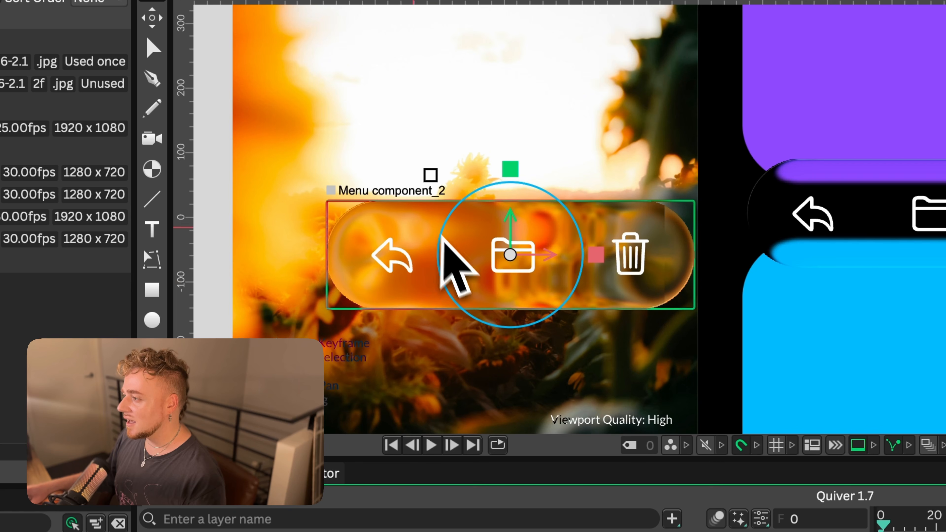
key(super+z)
scroll(466, 358, up, 2)
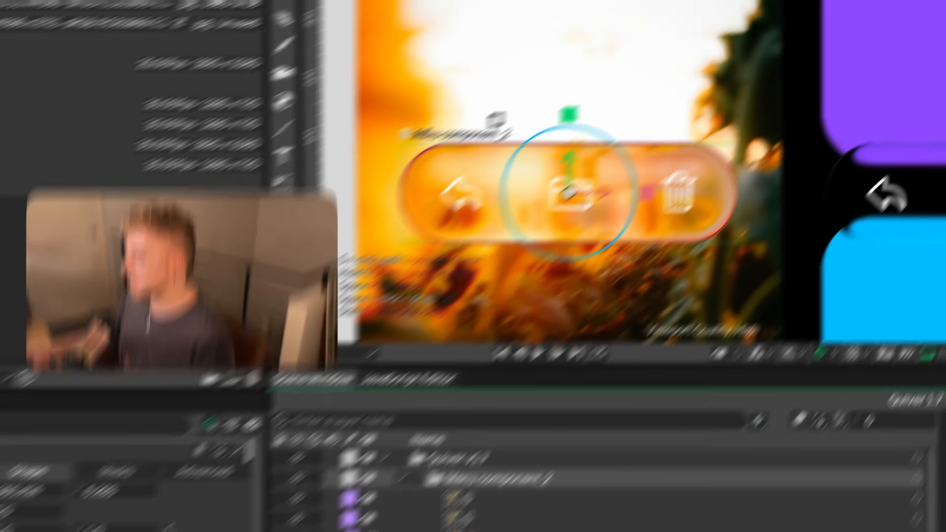
On the Glass filter of the rect in Menu component_2, set Refraction 89, Depth 88.163, Dispersion 100, Frost 23.4 and Splay 10
click(558, 433)
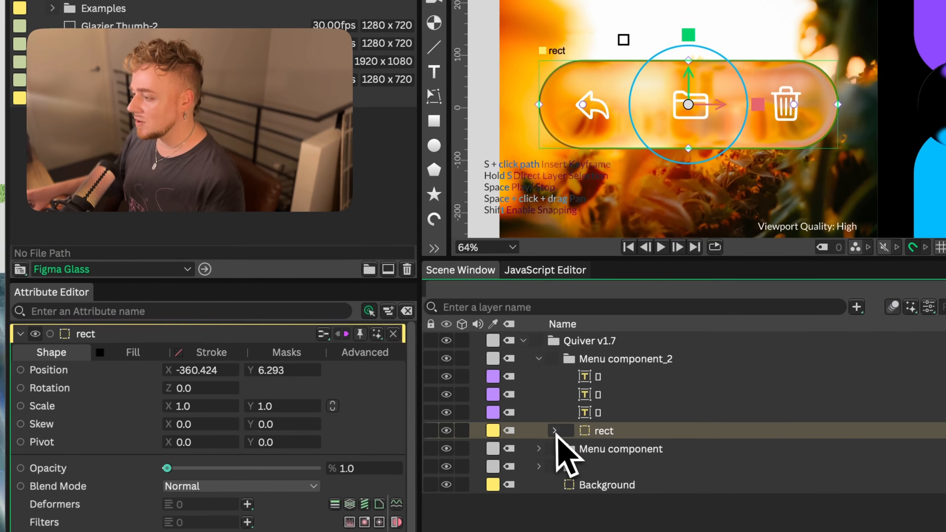
click(557, 431)
click(611, 448)
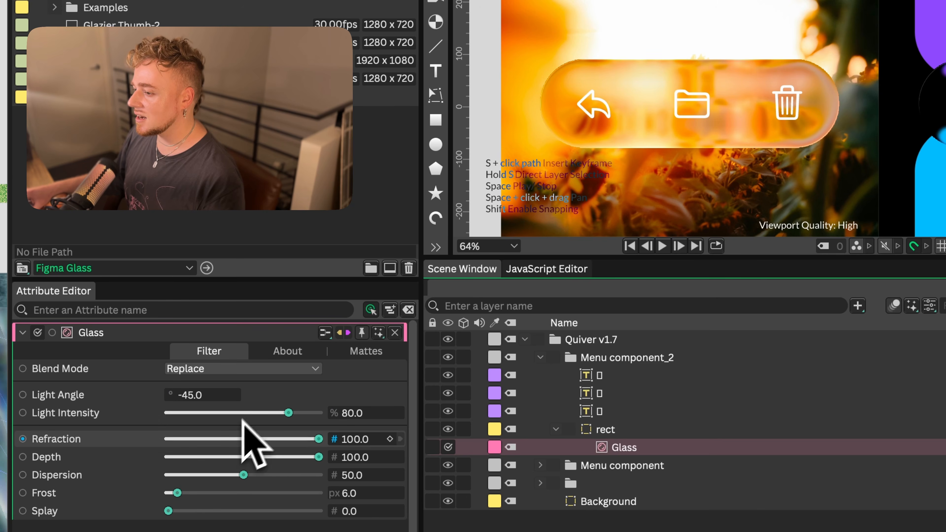
drag(317, 439, 215, 440)
click(302, 439)
mouse_move(317, 456)
mouse_down()
mouse_move(169, 457)
mouse_move(329, 459)
mouse_move(310, 473)
mouse_up()
click(318, 475)
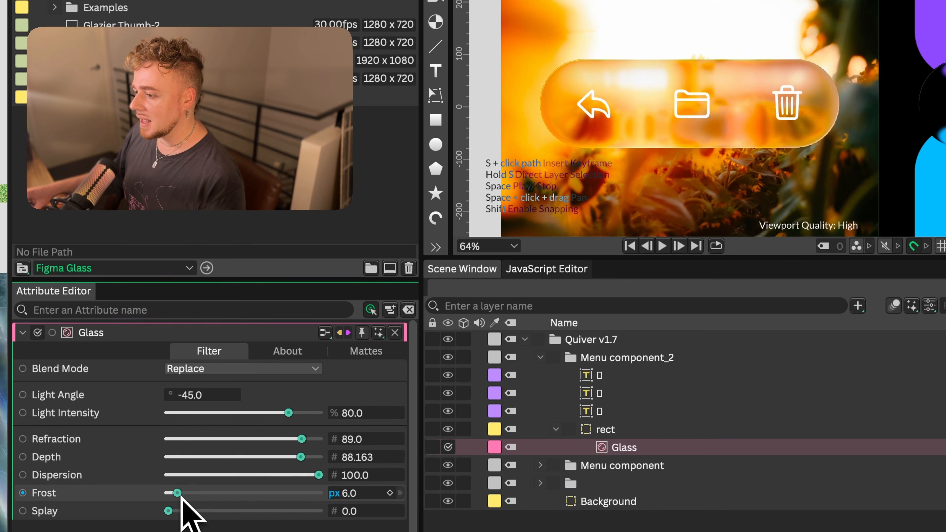
drag(177, 492, 274, 497)
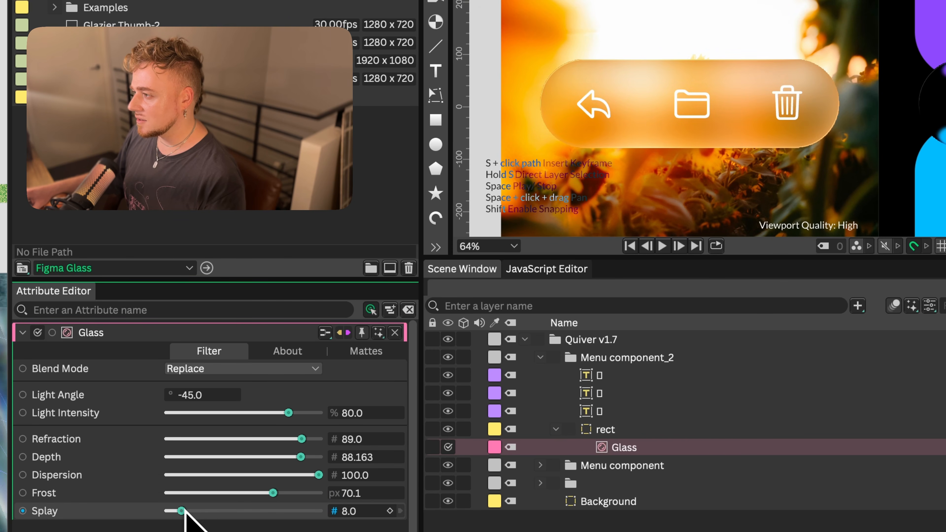
drag(185, 511, 199, 497)
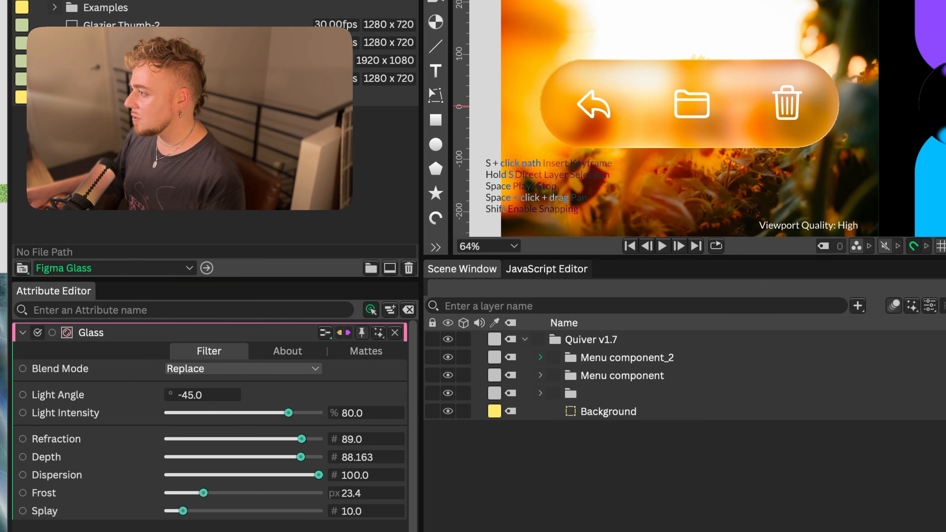
Open the Glass filter of the rect in Menu component and try adjusting its Splay
drag(942, 86, 753, 85)
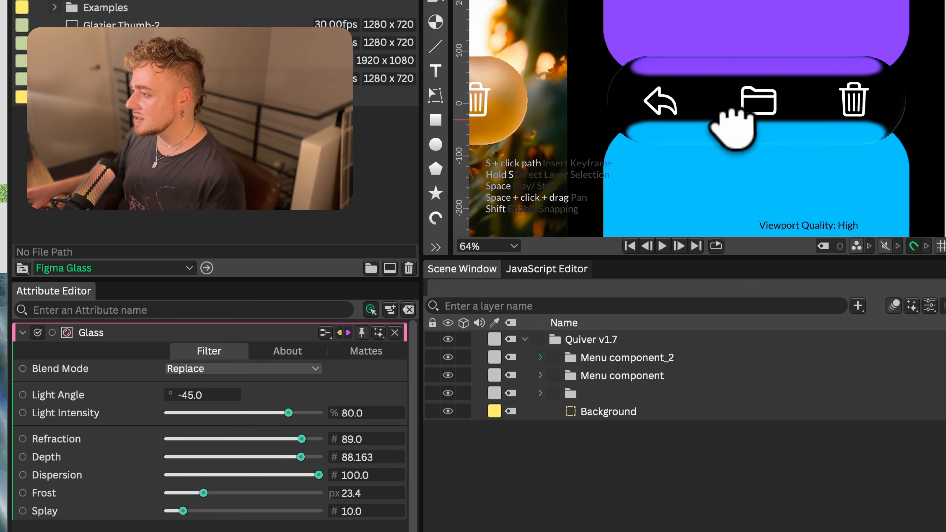
click(614, 373)
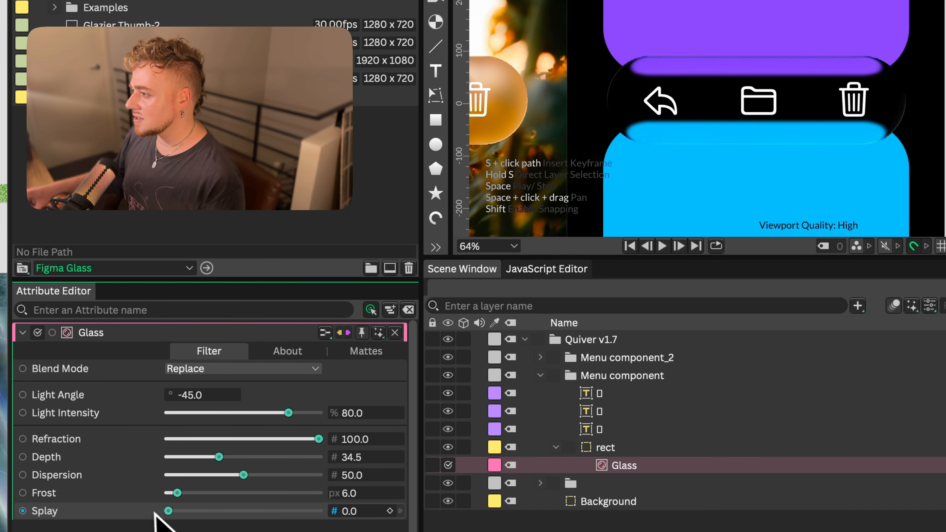
drag(150, 511, 156, 510)
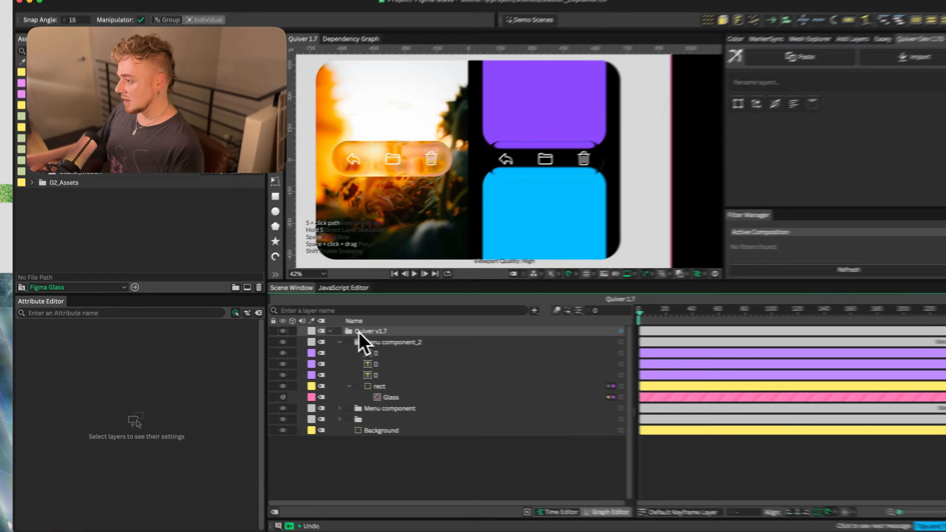
Delete the Quiver v1.7 group, then send the Figma frame with the three phone screens to Cavalry
click(590, 339)
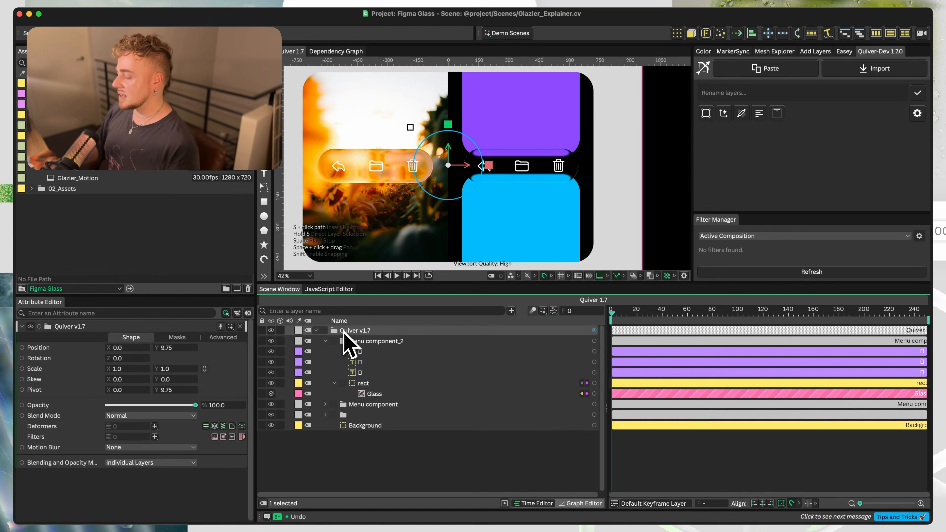
key(Delete)
key(super+Tab)
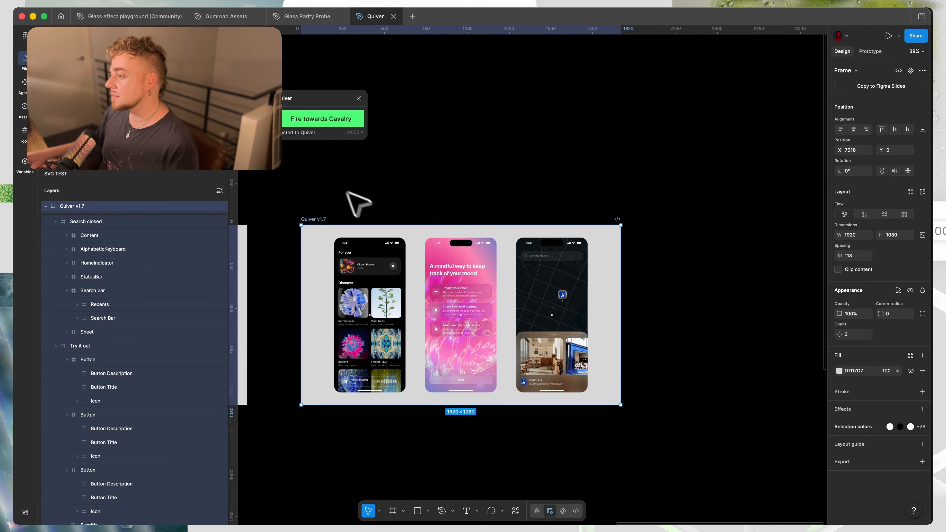
scroll(368, 210, up, 2)
scroll(368, 210, down, 1)
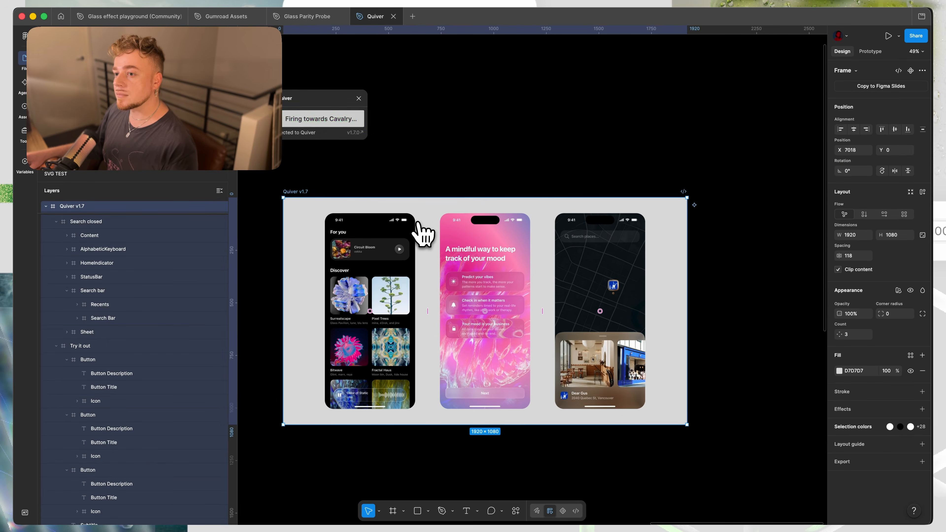
key(super+Tab)
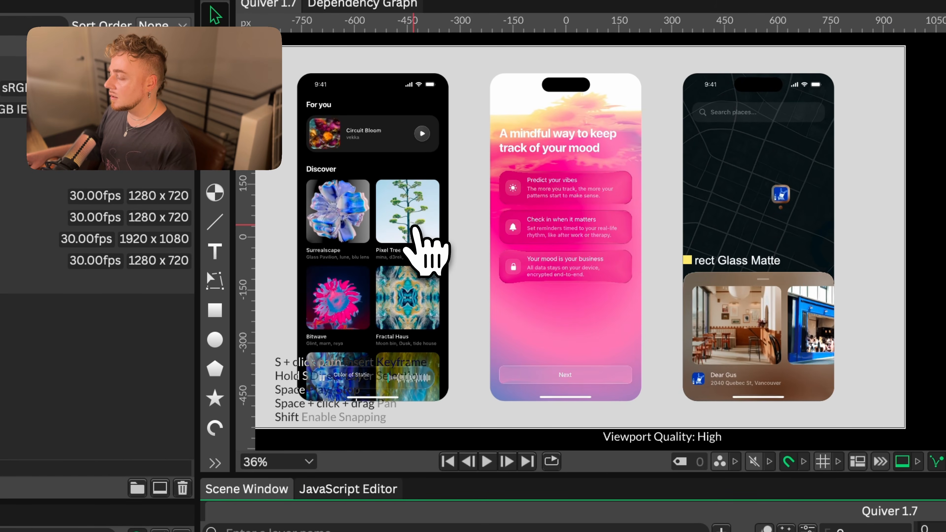
Collapse the newly imported Quiver v1.7 group in Cavalry and clear the selection
scroll(414, 227, down, 2)
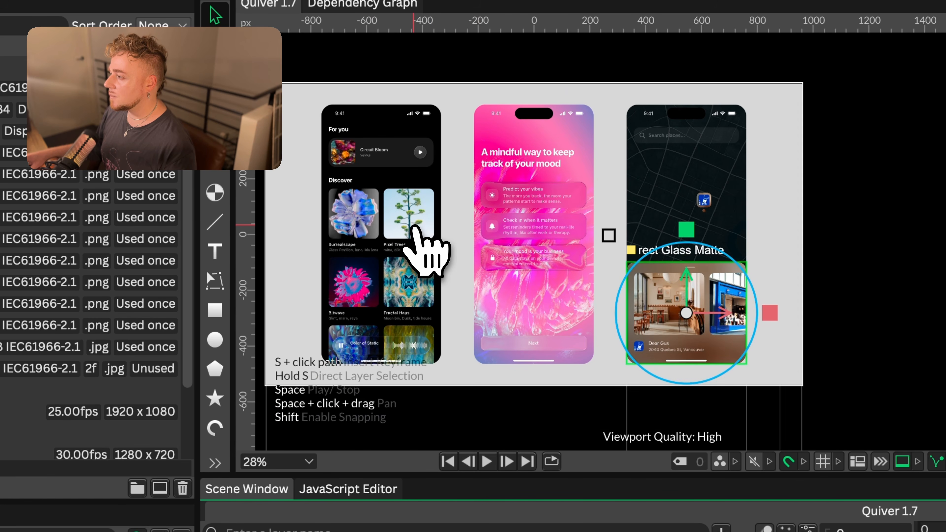
scroll(413, 225, up, 2)
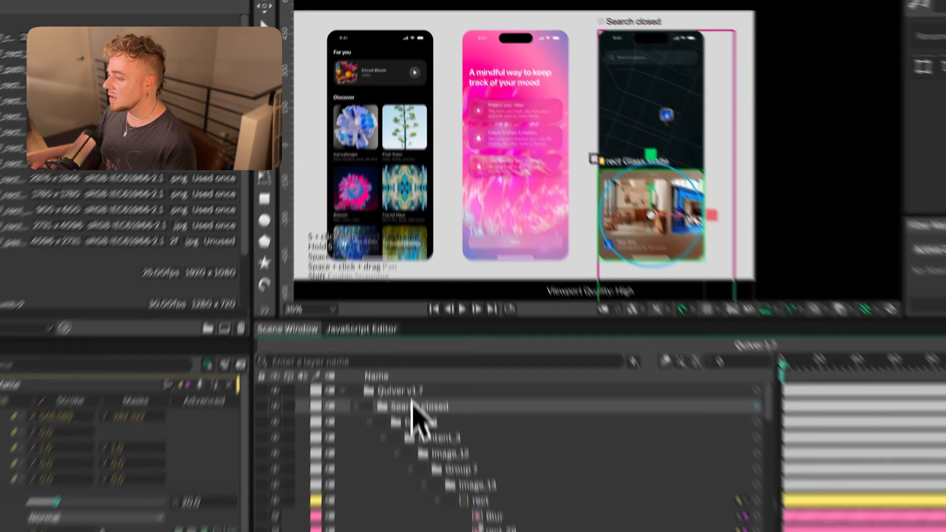
click(412, 404)
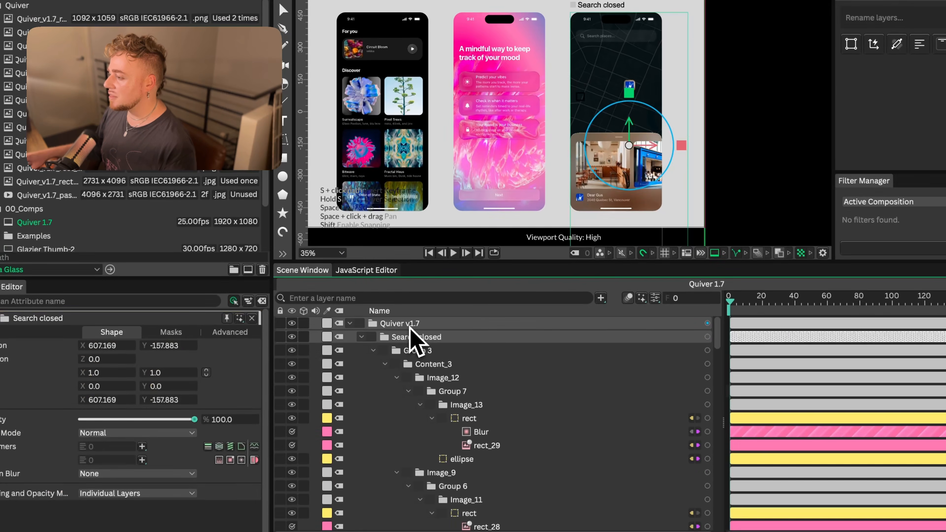
click(352, 324)
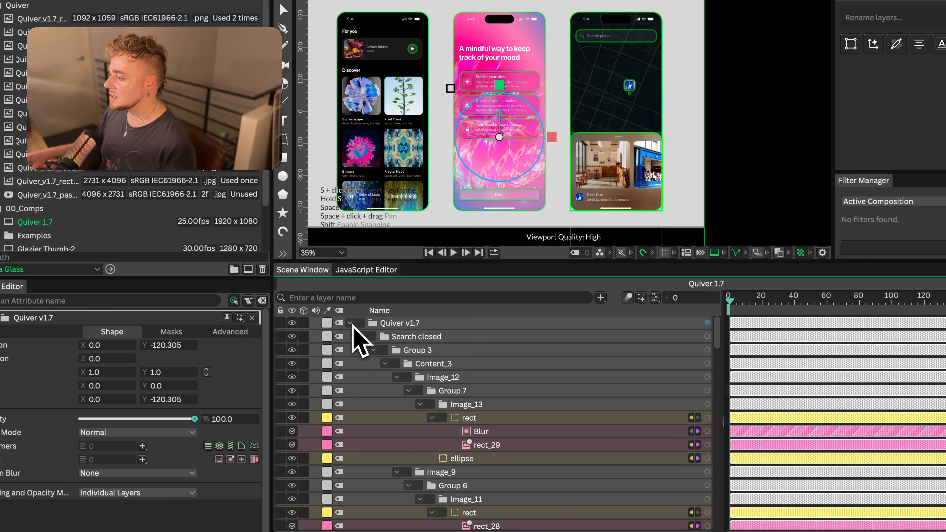
click(351, 323)
click(380, 395)
Examine the glass cards on the pink mood screen and the glass Color of Static player bar on the music screen
drag(477, 111, 525, 97)
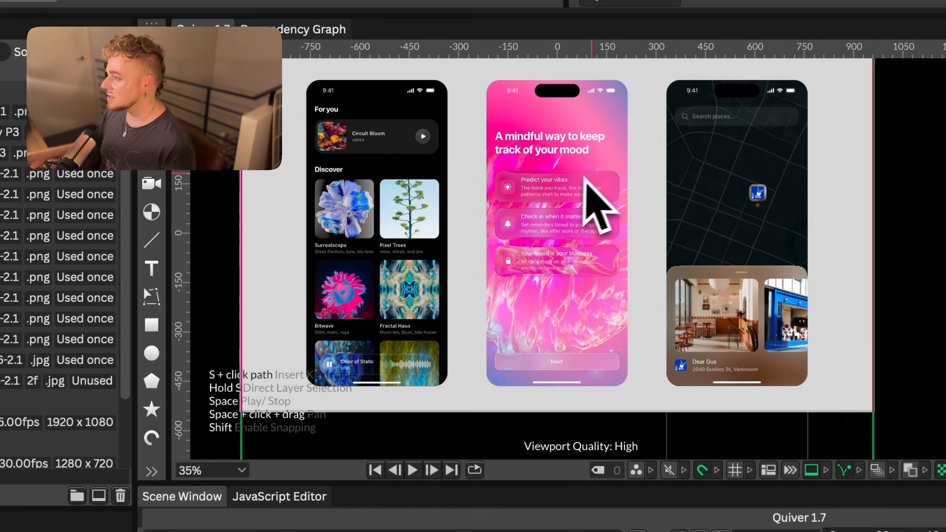
scroll(583, 178, up, 5)
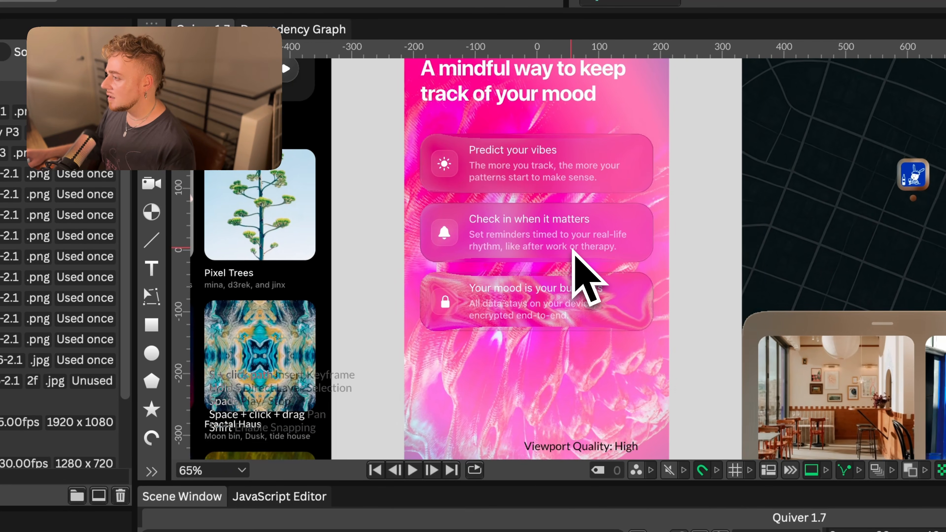
scroll(573, 250, up, 2)
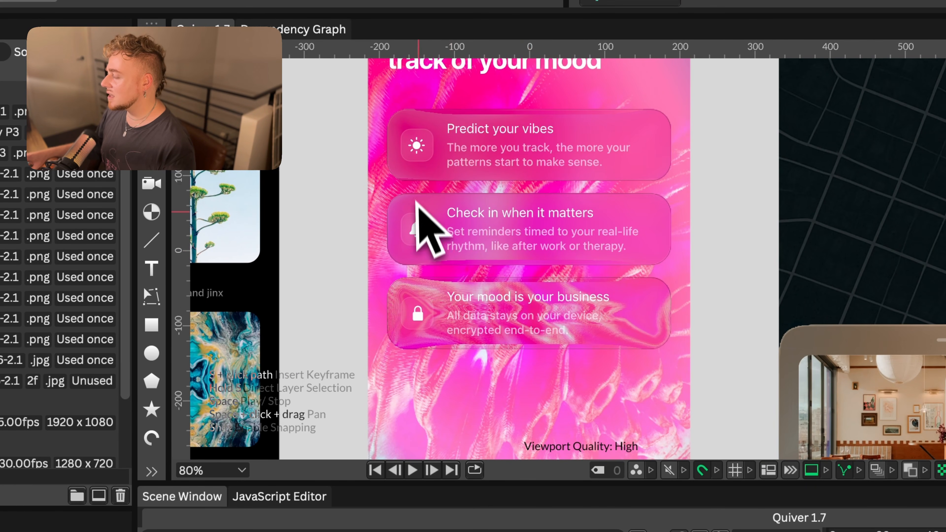
scroll(416, 302, down, 3)
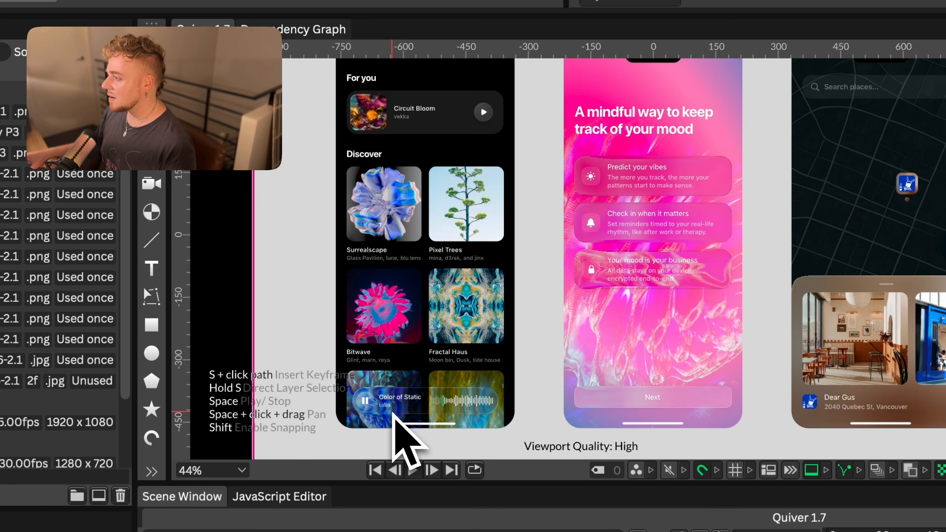
scroll(394, 411, up, 5)
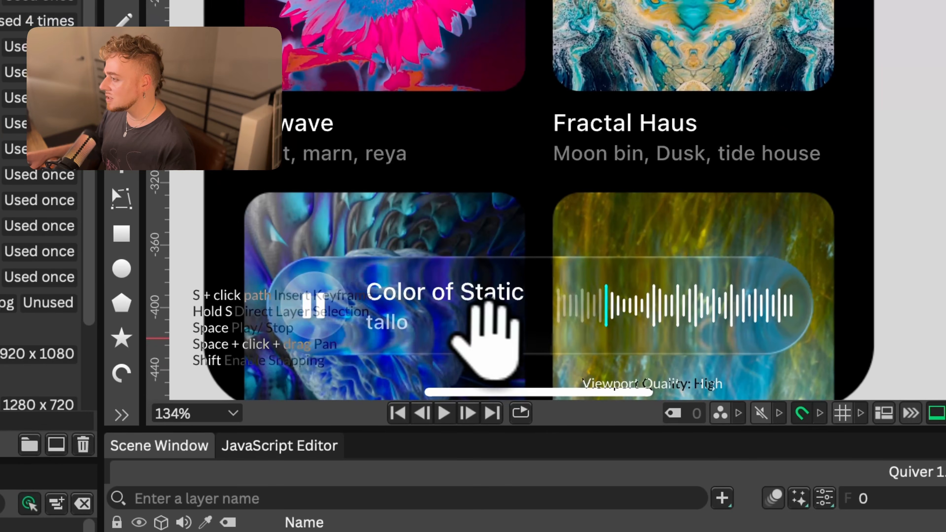
drag(493, 280, 468, 228)
scroll(473, 233, down, 2)
mouse_move(496, 251)
mouse_down()
mouse_move(485, 202)
mouse_move(532, 220)
mouse_move(470, 263)
mouse_move(437, 186)
mouse_move(529, 169)
mouse_move(570, 217)
mouse_move(532, 249)
mouse_move(481, 261)
mouse_move(521, 259)
mouse_move(477, 246)
mouse_move(501, 250)
mouse_up()
scroll(501, 250, down, 6)
Examine the glass location pin on the map screen and the round play button on the Circuit Bloom card
drag(901, 331, 834, 306)
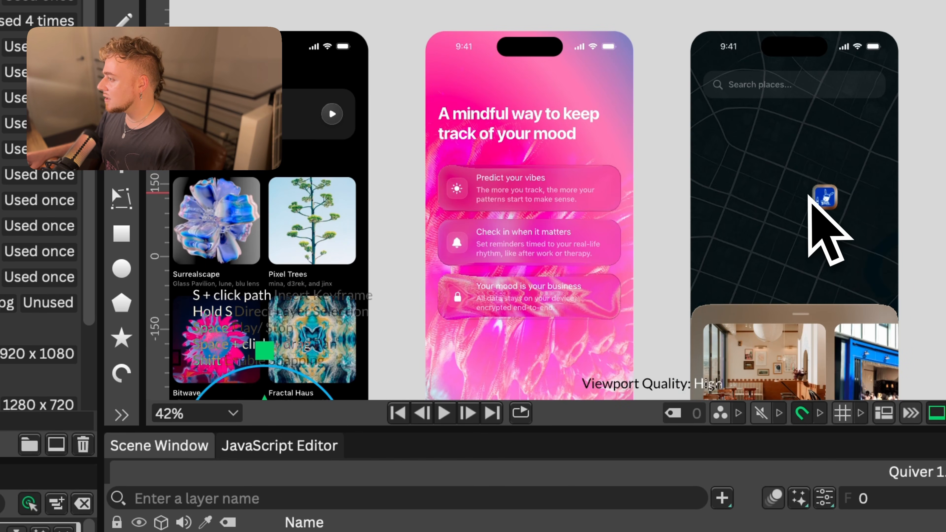
scroll(814, 195, up, 6)
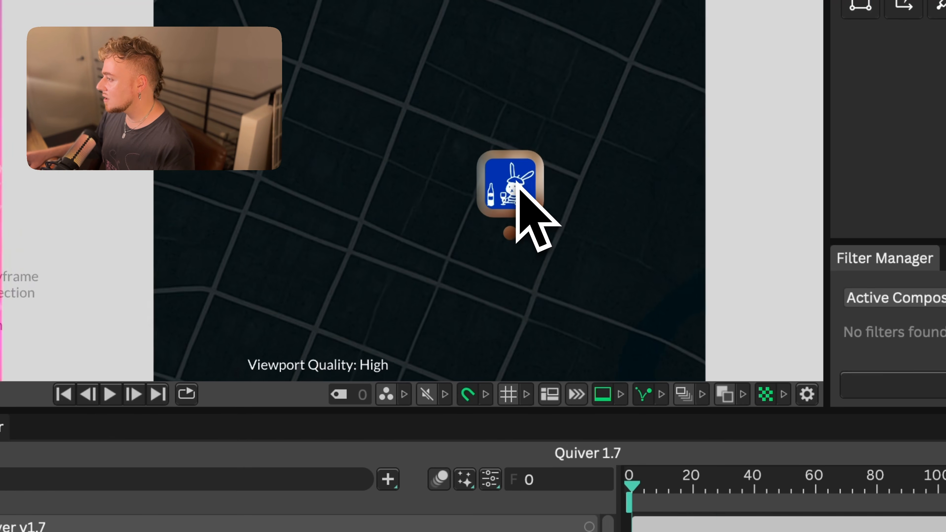
scroll(518, 183, up, 2)
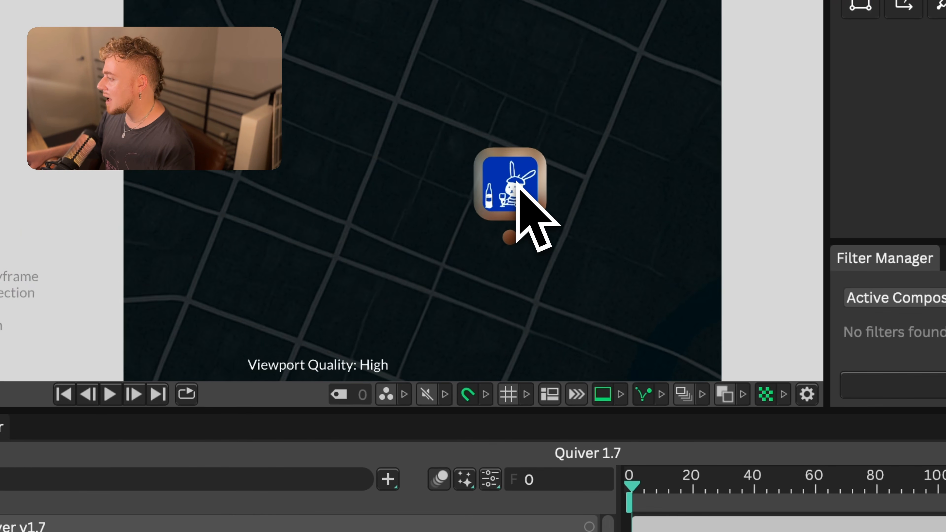
scroll(452, 182, down, 5)
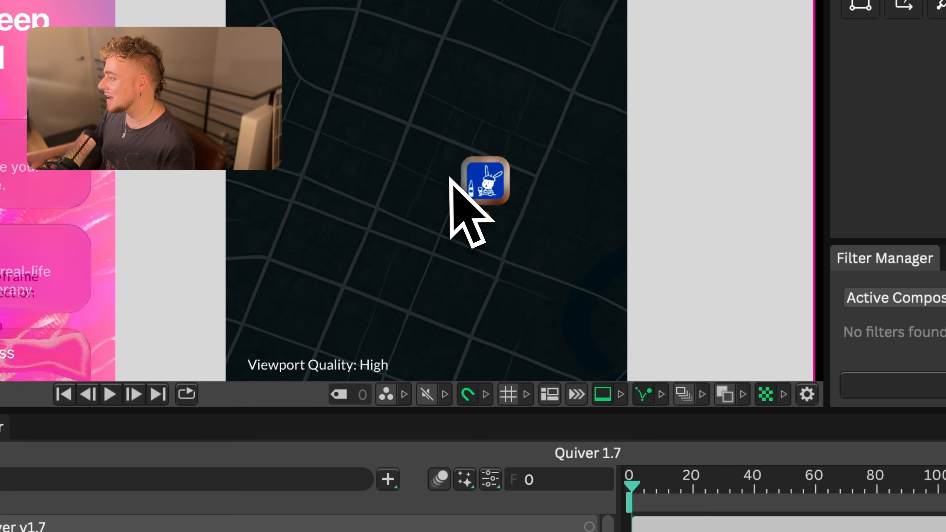
drag(344, 148, 477, 116)
scroll(489, 119, up, 4)
scroll(492, 121, up, 2)
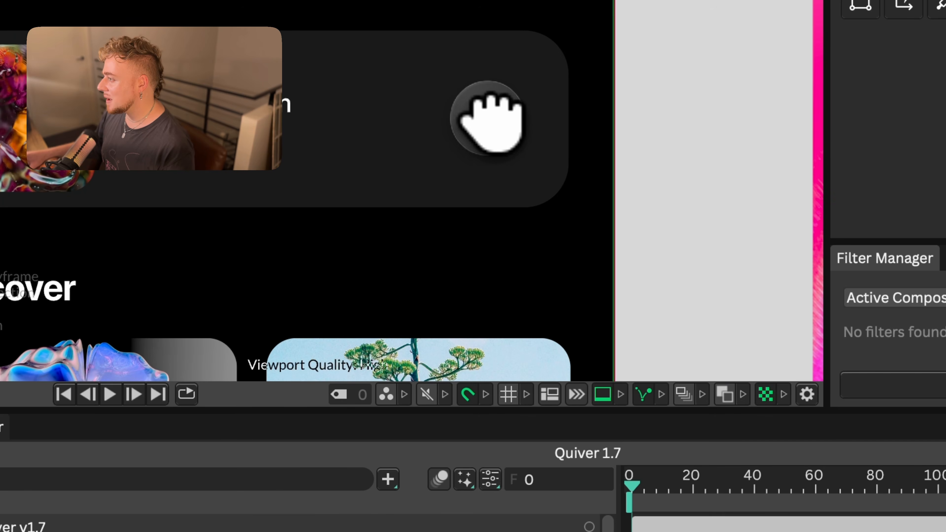
Move the large glass circle over the word Glass in the Liquid Glass composition and dismiss the plugin installation dialog
scroll(380, 298, down, 5)
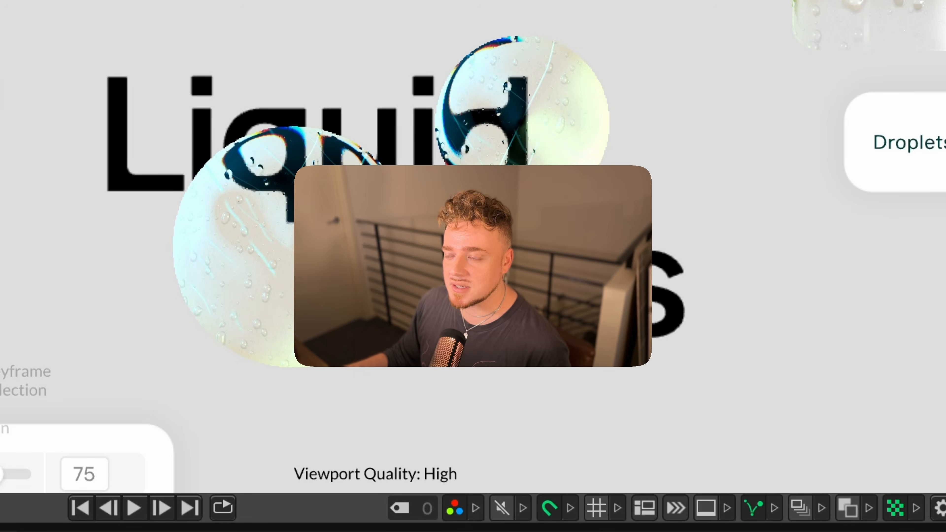
drag(194, 209, 279, 278)
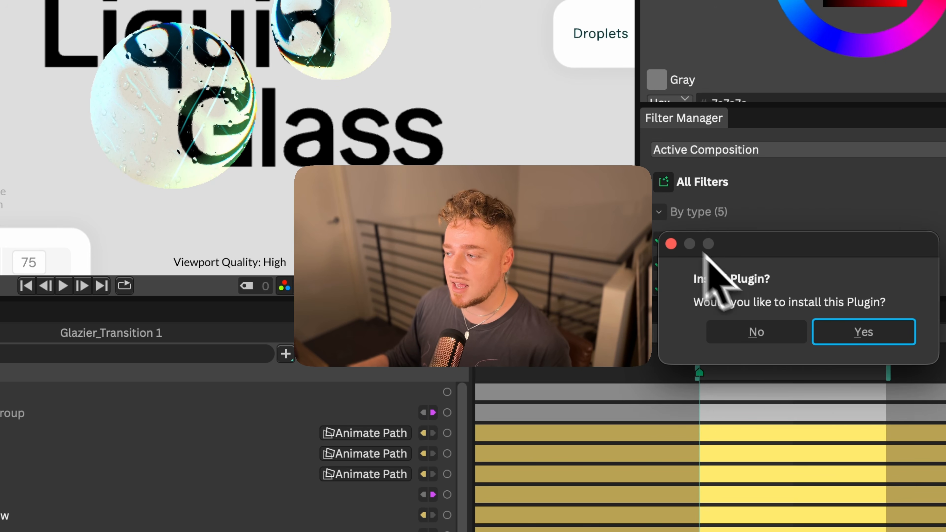
click(672, 244)
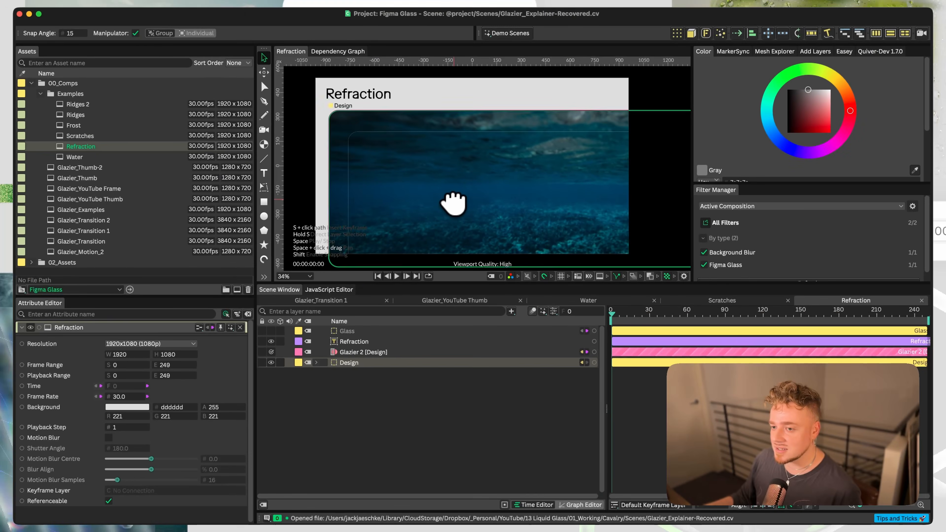
Set the Glazier 2 [Design] filter's Depth to 170 and Refraction to 1.0 in the Refraction composition, and play the footage
scroll(454, 203, up, 2)
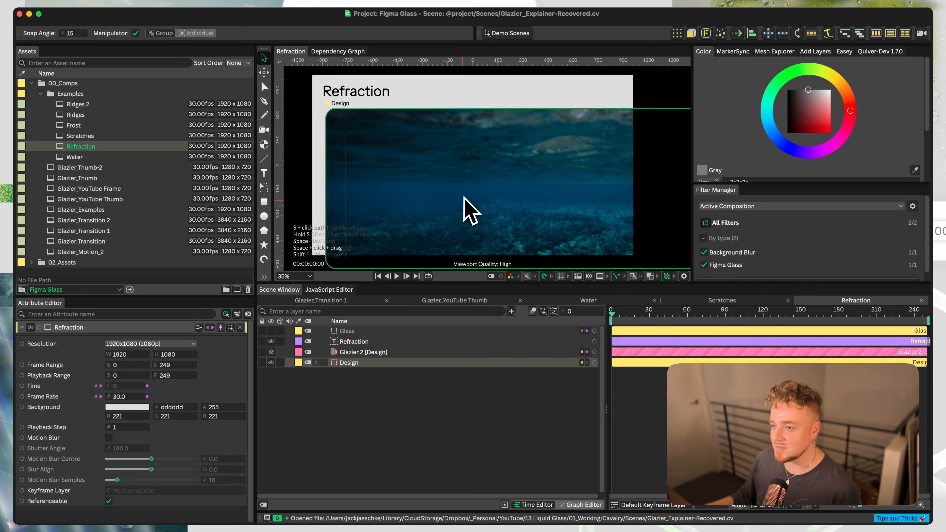
click(363, 352)
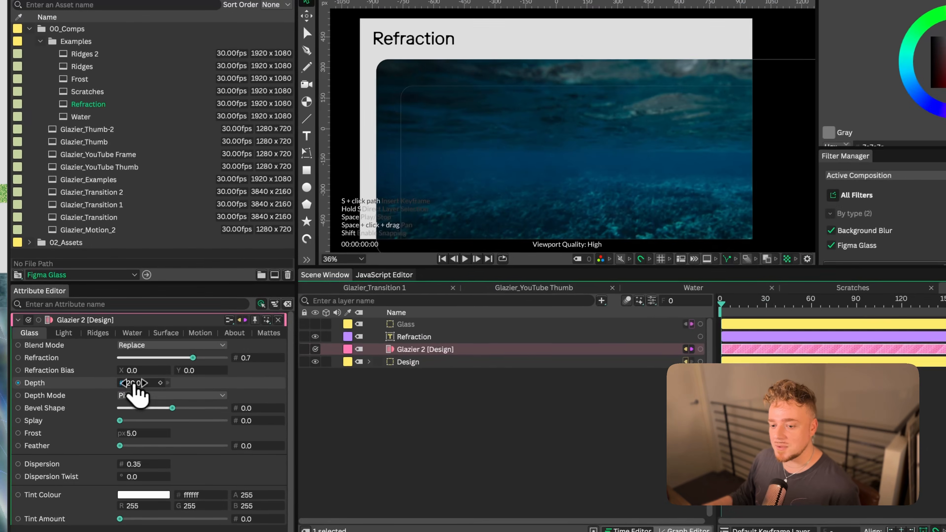
drag(378, 218, 504, 217)
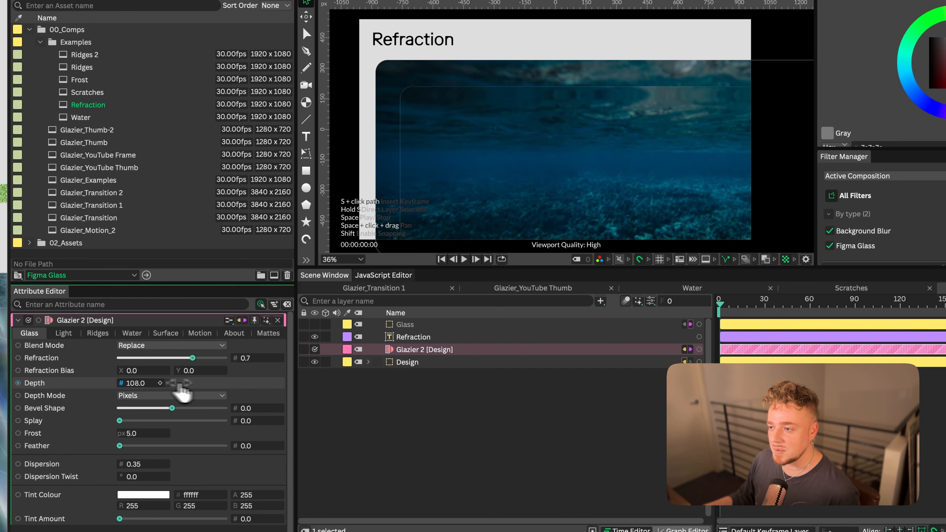
drag(180, 389, 228, 392)
key(space)
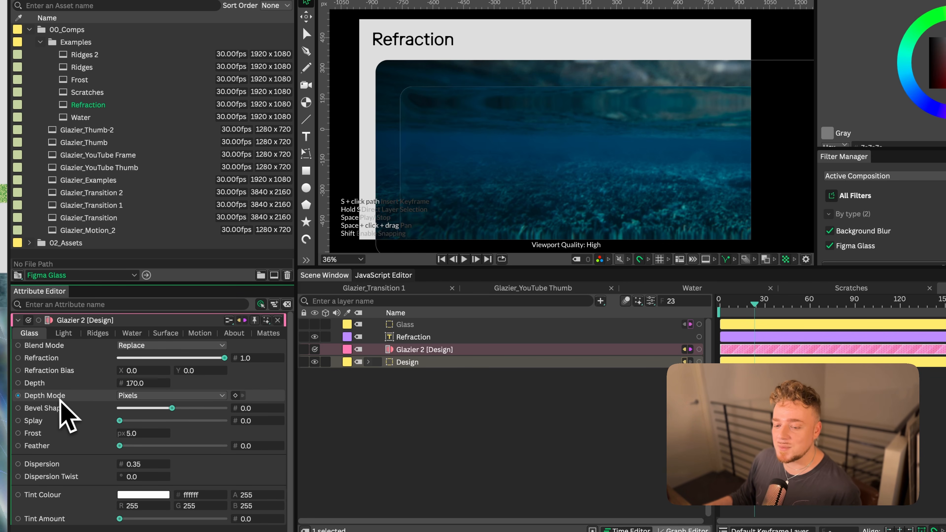
Switch the Glazier 2 filter's Depth Mode to Relative and adjust its Depth to 160
click(131, 396)
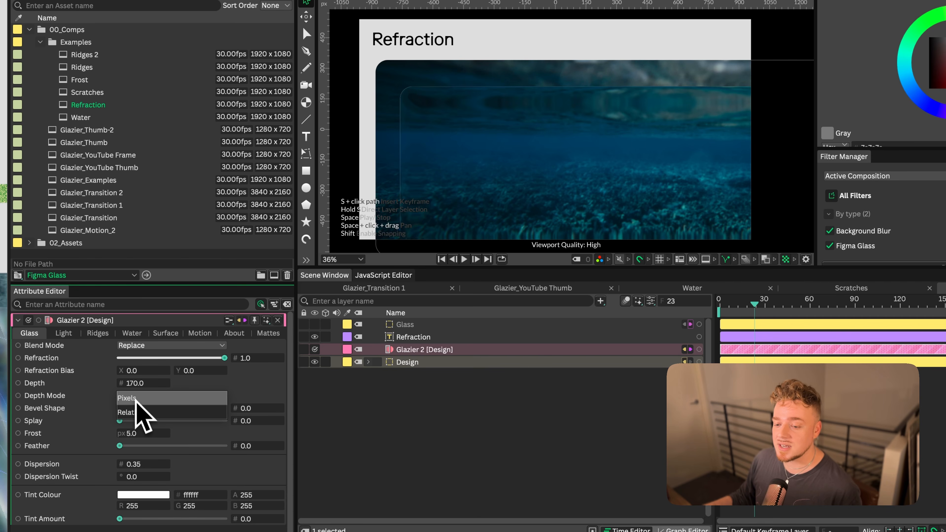
click(137, 412)
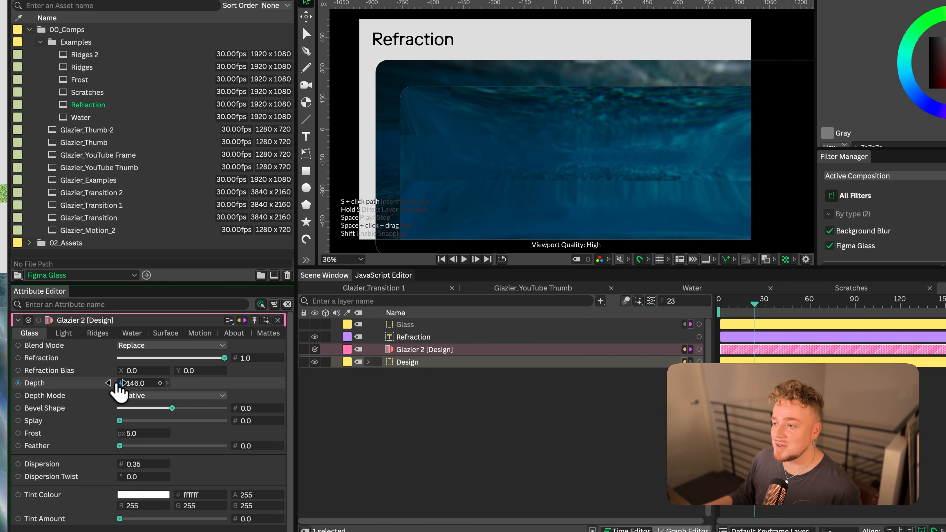
drag(119, 388, 189, 396)
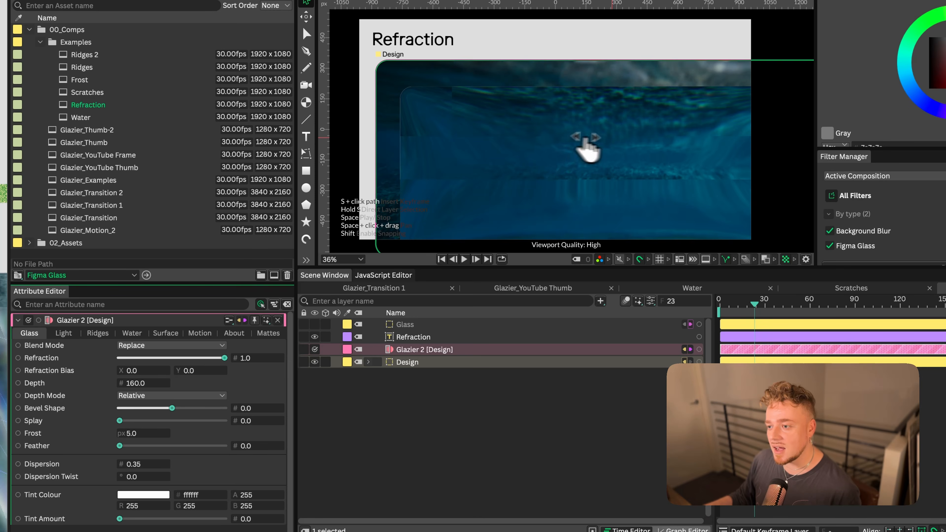
scroll(417, 147, up, 2)
scroll(463, 144, down, 1)
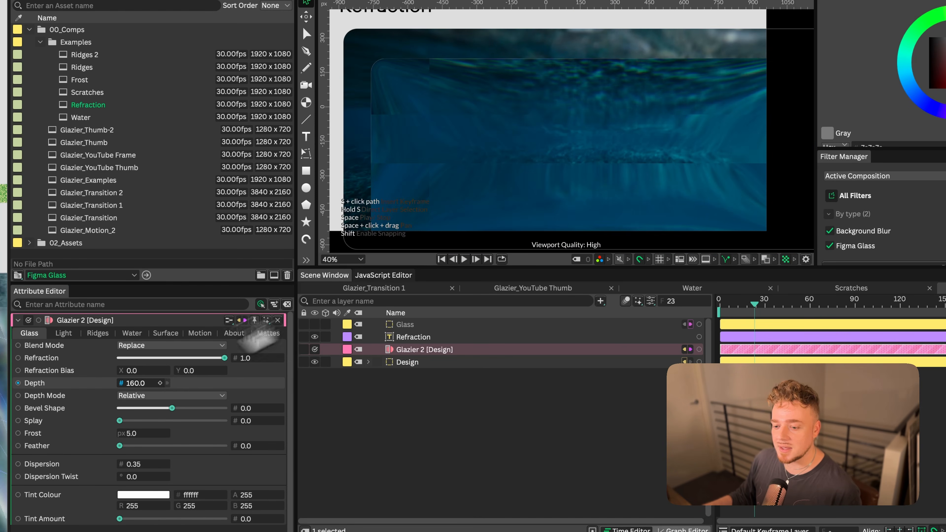
Set the glass's Splay to 1.0 and Depth to 115, and try Bevel Shape at -1.0 and 0.51
drag(147, 387, 188, 389)
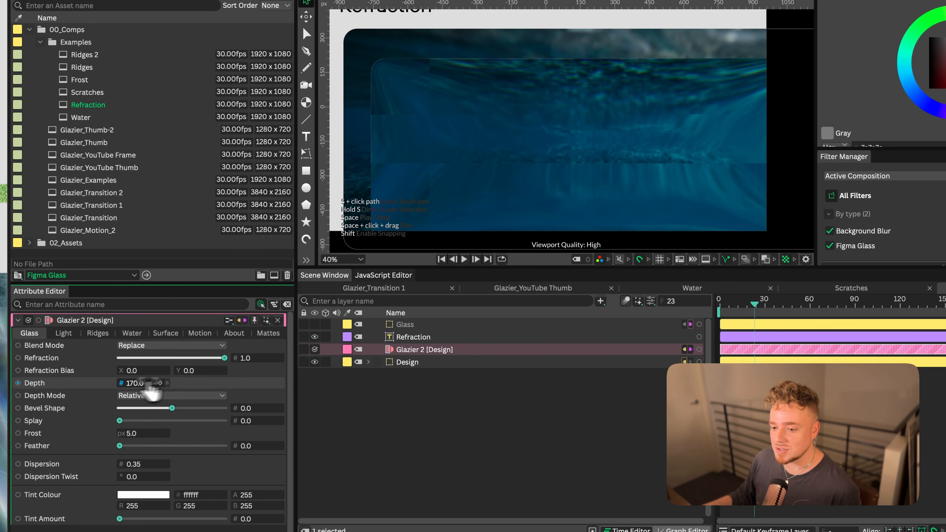
drag(119, 420, 274, 443)
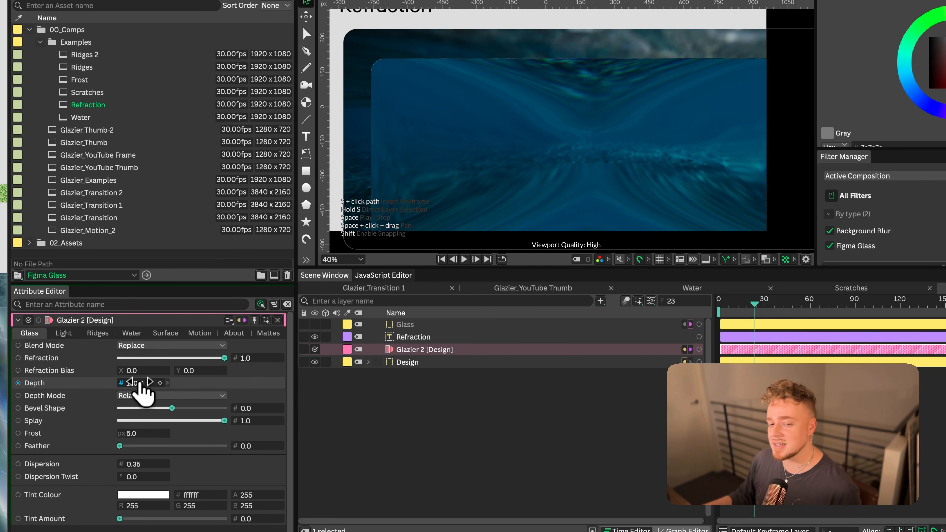
drag(136, 389, 111, 389)
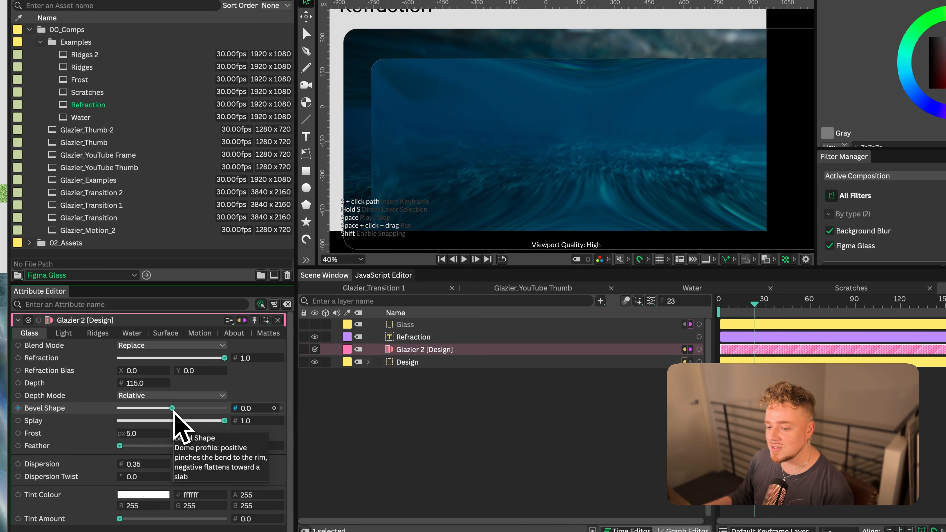
drag(172, 408, 123, 413)
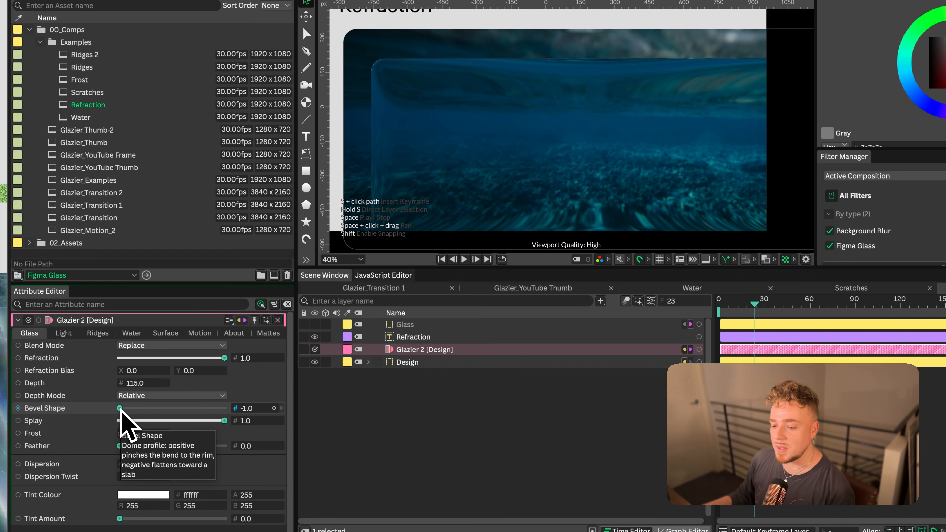
drag(120, 409, 211, 408)
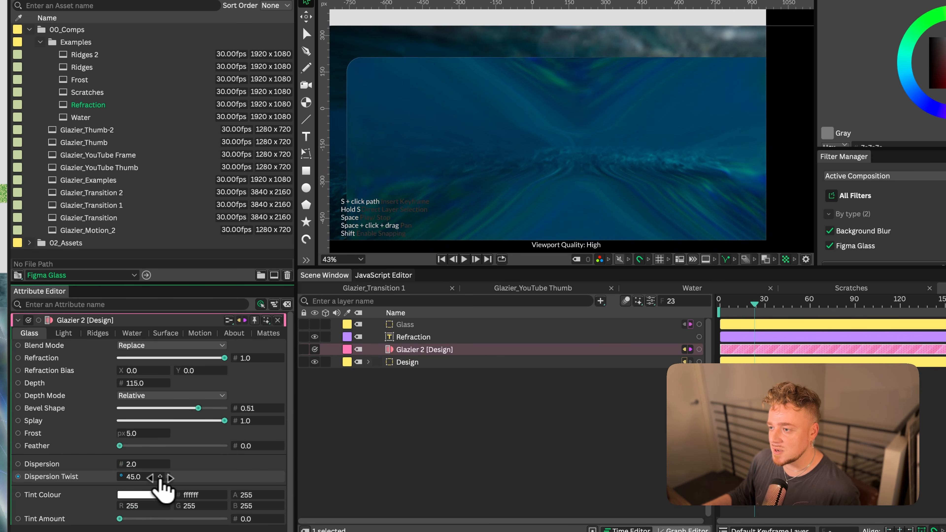
Set the glass's Dispersion to 2.0 with a Dispersion Twist of 422, and reduce Refraction to 0.62 and Depth to 56
drag(199, 483, 75, 477)
drag(162, 484, 374, 478)
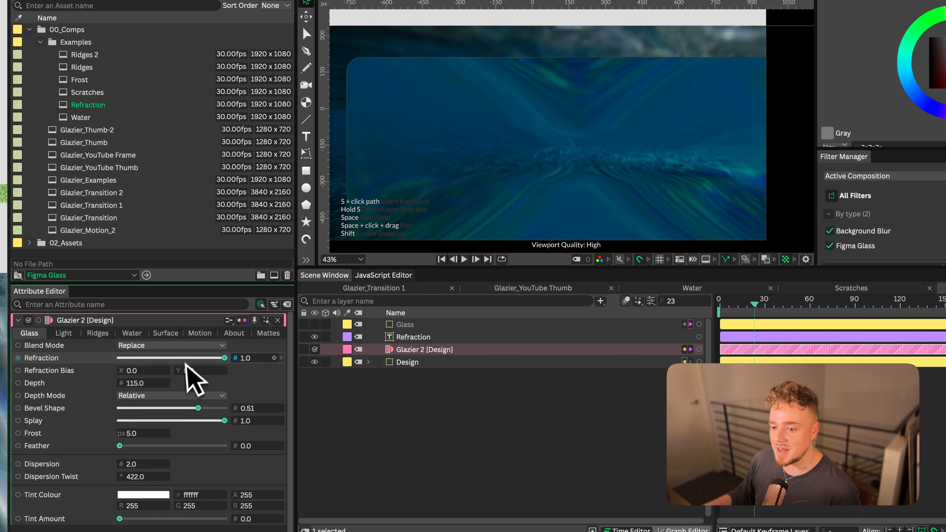
drag(194, 359, 198, 359)
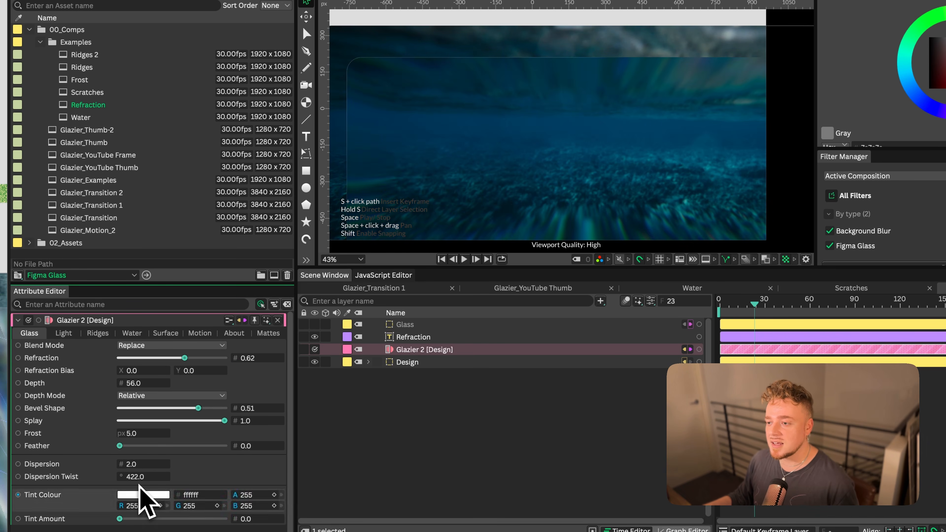
Tint the glass bright green (6bff00) and vary its Tint Amount
click(151, 495)
click(139, 317)
click(168, 392)
drag(161, 519, 167, 519)
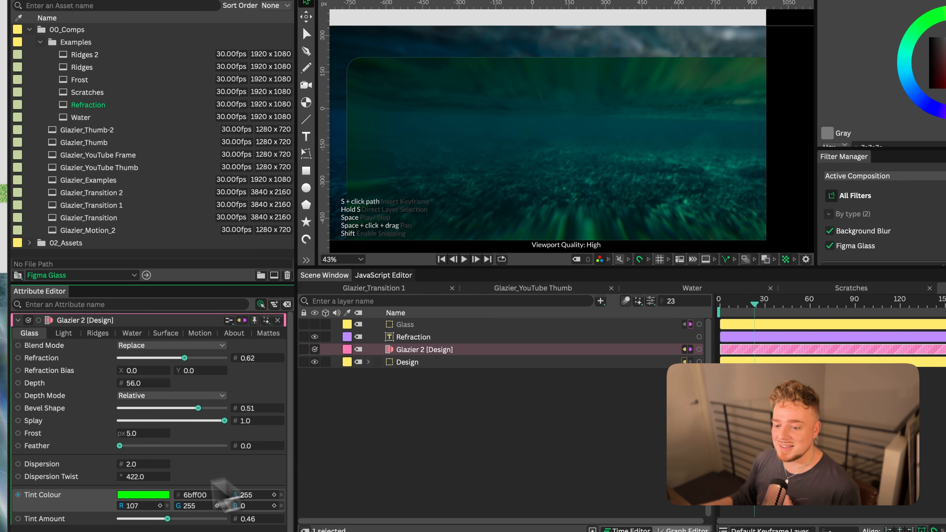
drag(167, 519, 184, 519)
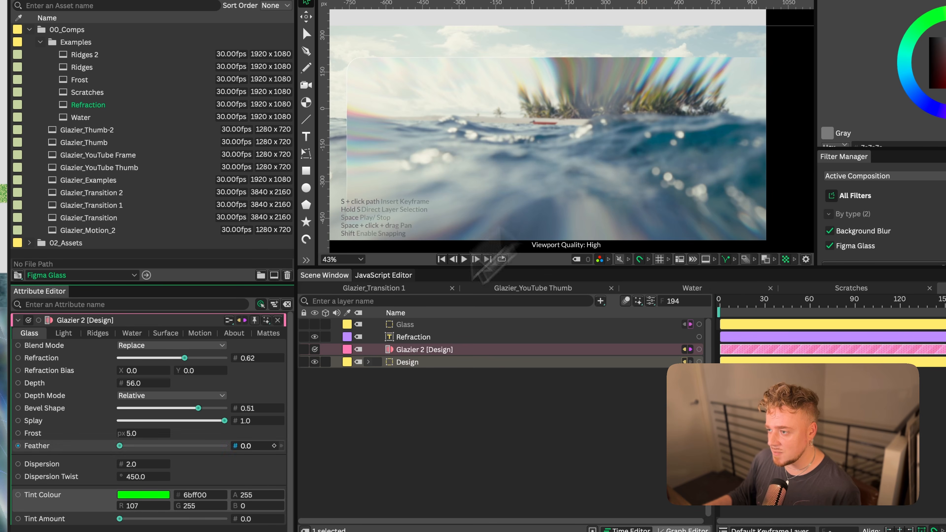
Vary the glass's Dispersion Twist over the island footage and leave it at 537
drag(137, 482, 154, 488)
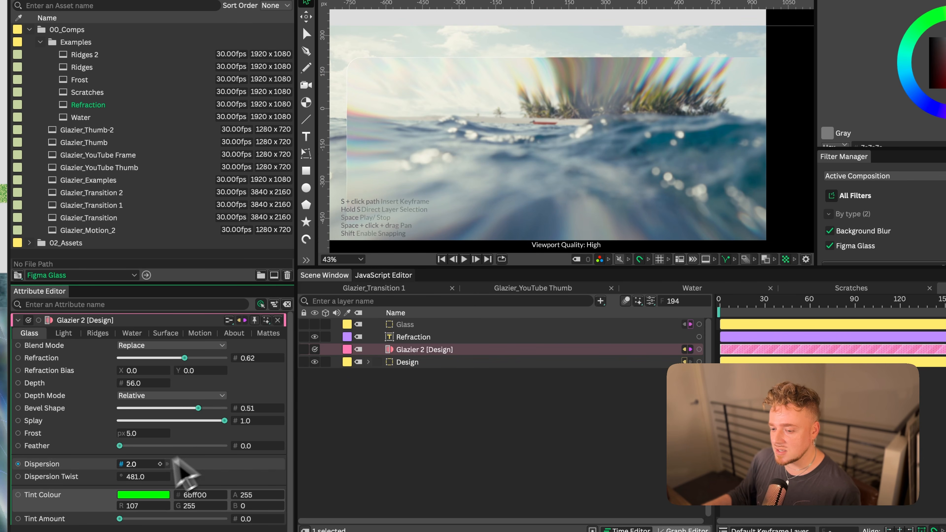
drag(130, 484, 107, 484)
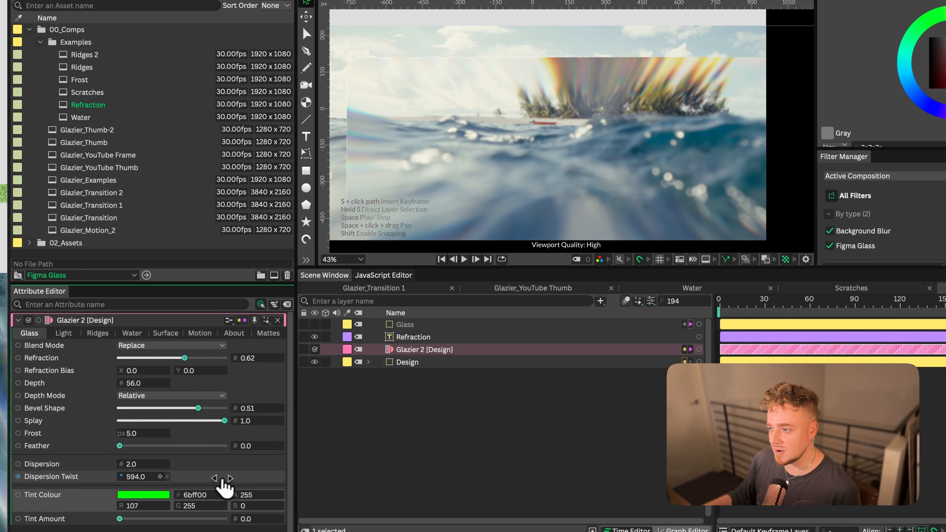
drag(223, 485, 235, 482)
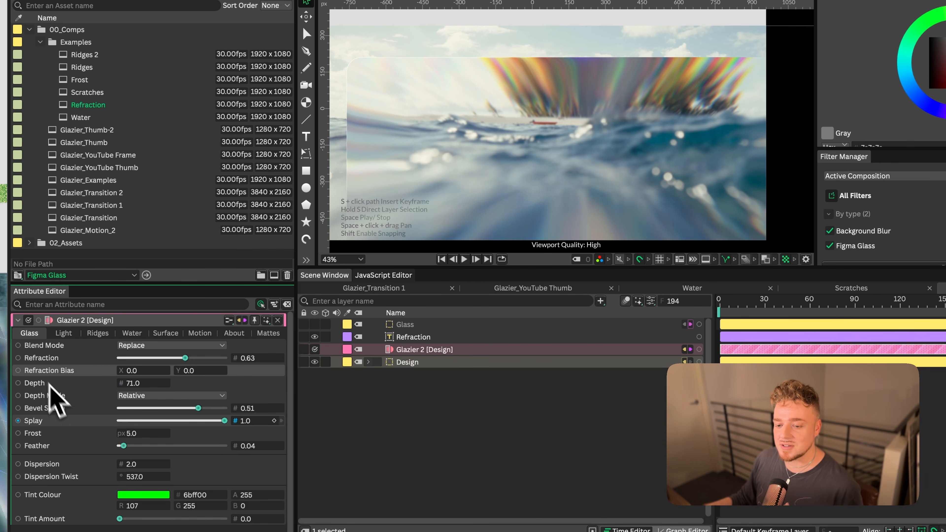
Reduce the glass's Splay to 0 and try shifting its horizontal Refraction Bias
drag(224, 420, 88, 424)
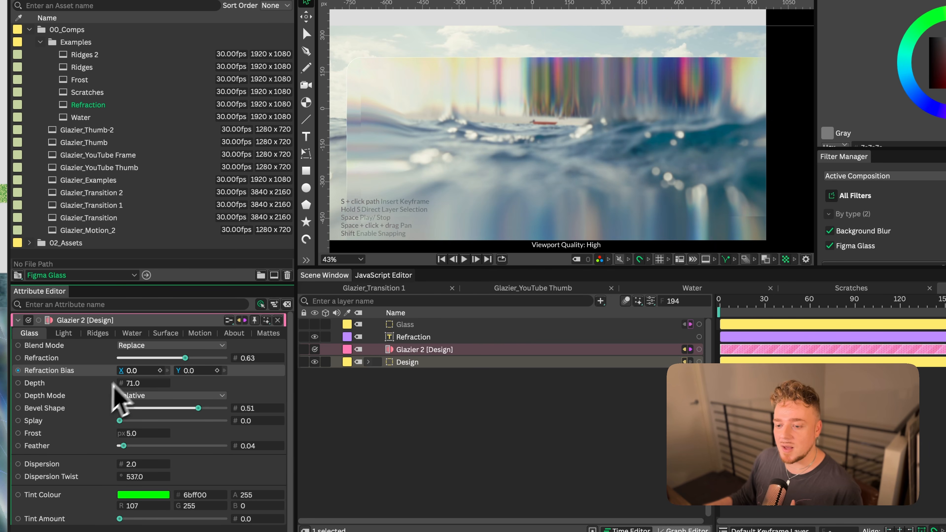
drag(132, 372, 198, 374)
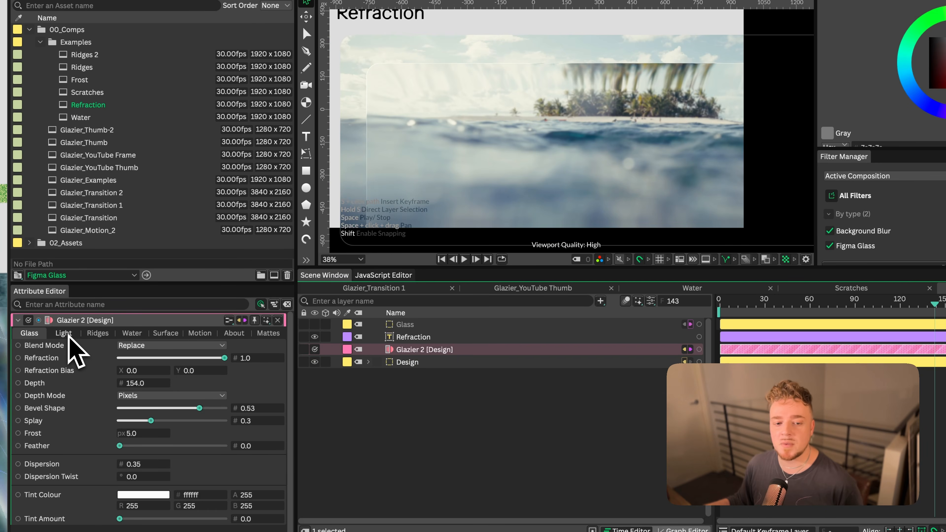
Give the glass a red light (255, 0, 6) and raise Light Intensity and Light Spread to 1.0
click(69, 336)
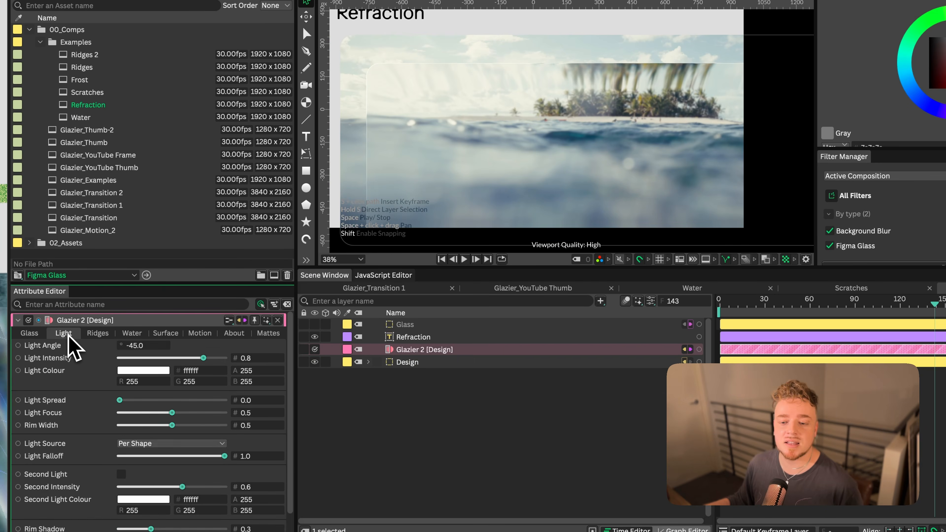
click(143, 370)
mouse_move(182, 227)
mouse_down()
mouse_move(192, 230)
mouse_move(188, 219)
mouse_move(189, 243)
mouse_up()
click(168, 267)
click(74, 386)
drag(203, 358, 226, 358)
drag(120, 401, 177, 403)
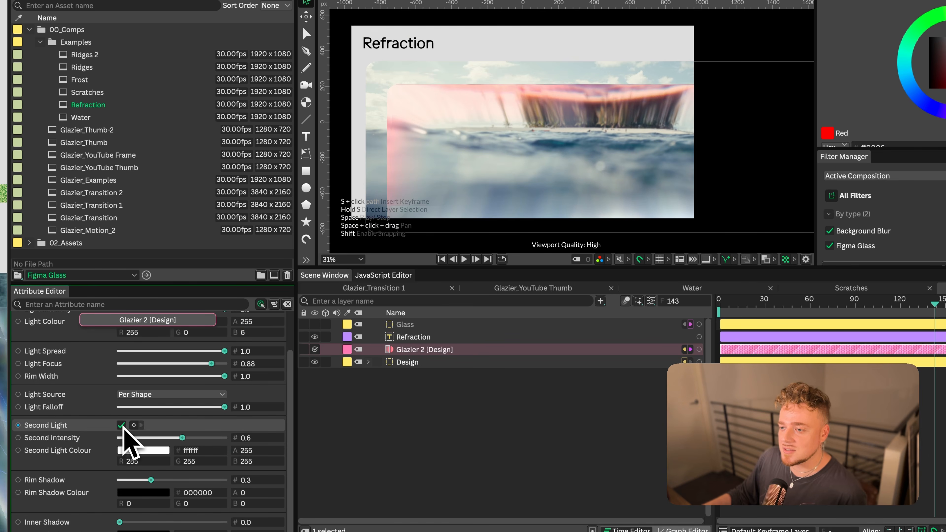
Enable the glass's second light at an intensity of about 0.74 and adjust the Light Angle
drag(182, 437, 216, 438)
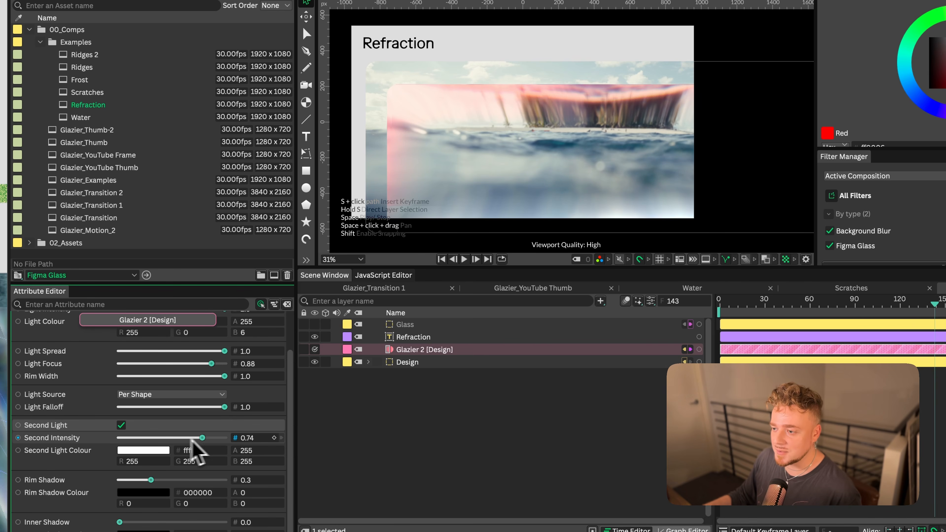
scroll(89, 352, up, 3)
drag(89, 354, 242, 376)
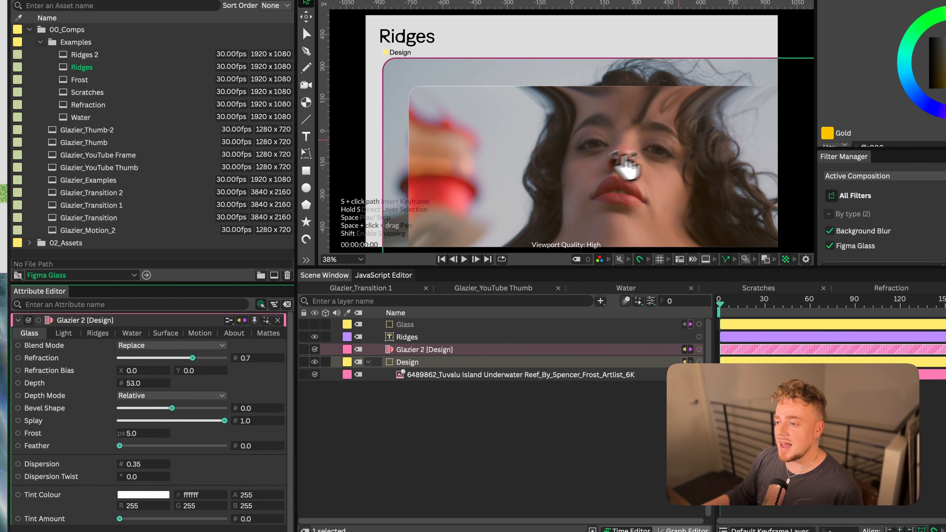
Open the Ridges composition and raise the Dispersion of its Glazier 2 filter to about 1.61
scroll(487, 244, up, 2)
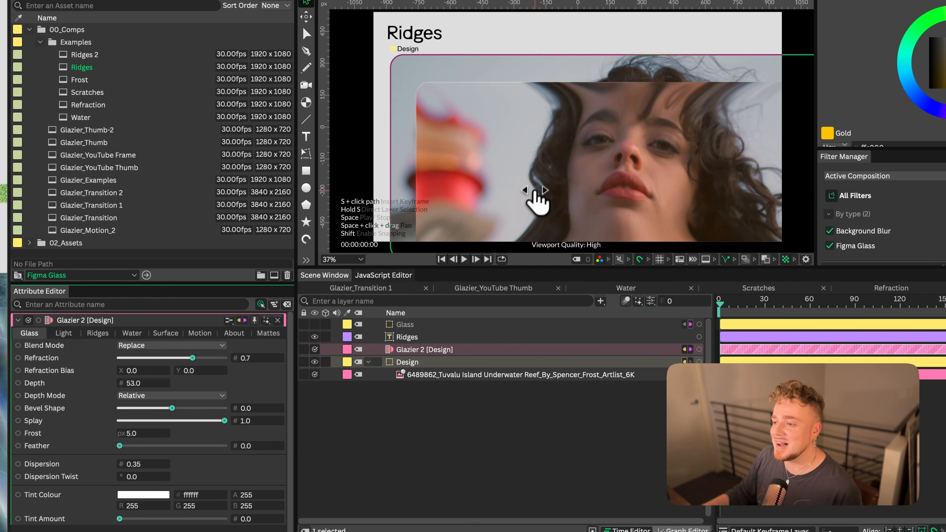
scroll(540, 158, down, 2)
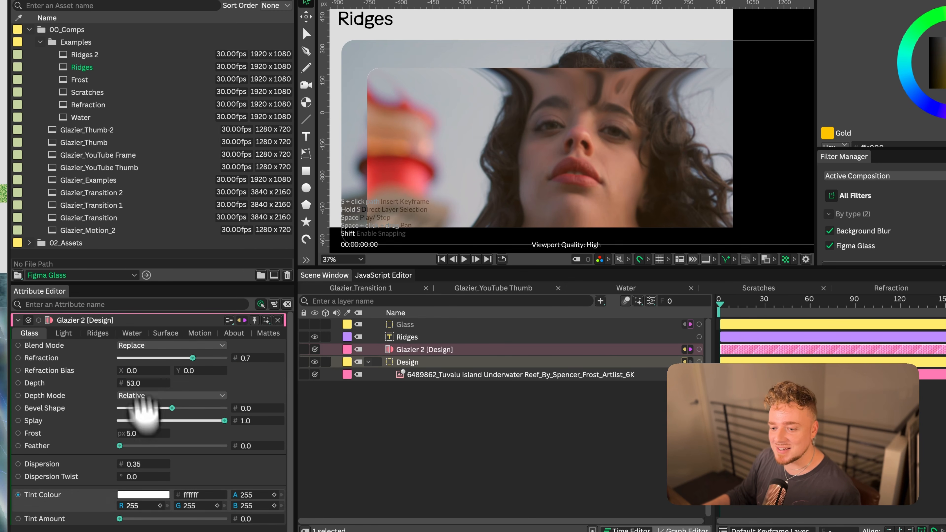
drag(138, 464, 148, 464)
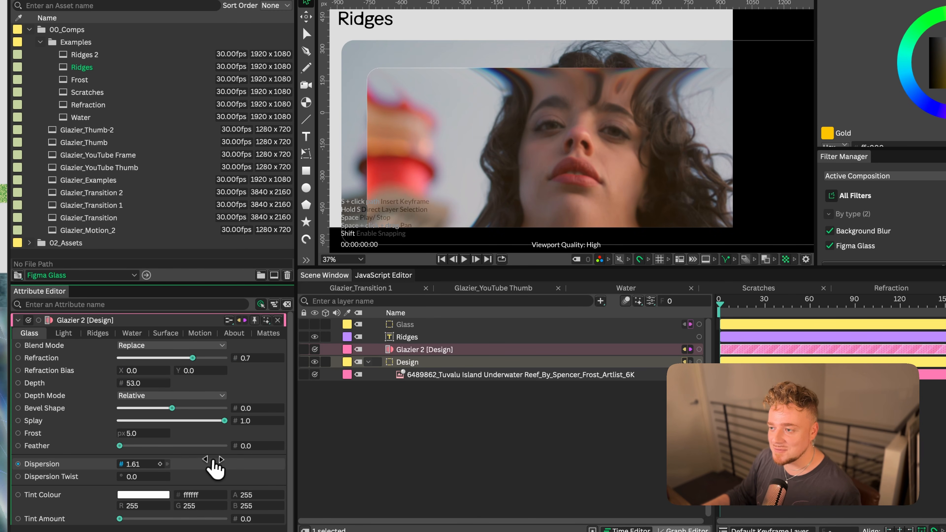
Set the Ridge Depth of the concentric ridges to 1.3 and increase the number of ridges
click(98, 333)
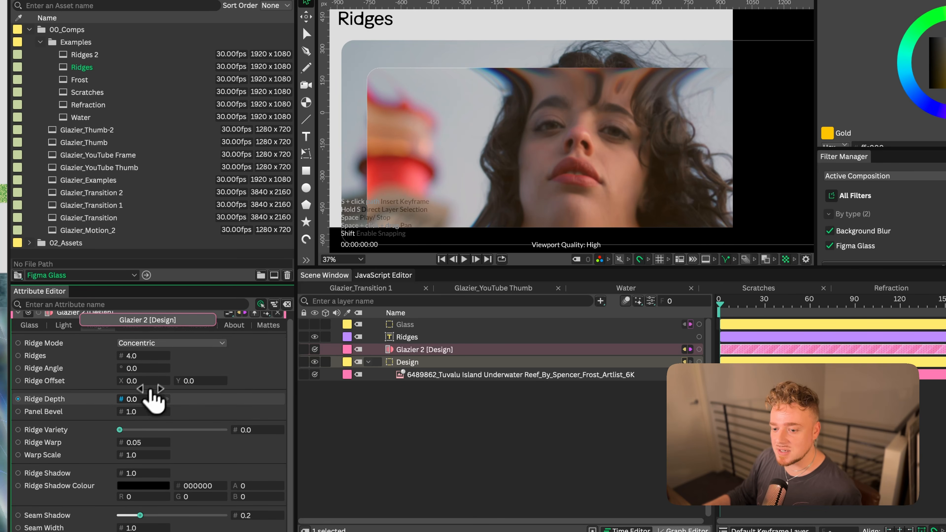
drag(140, 399, 157, 410)
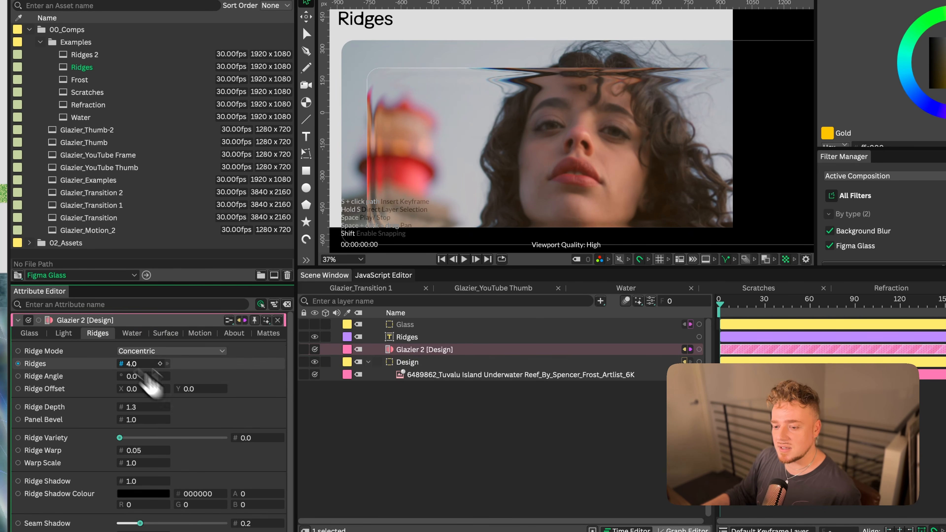
drag(142, 366, 122, 363)
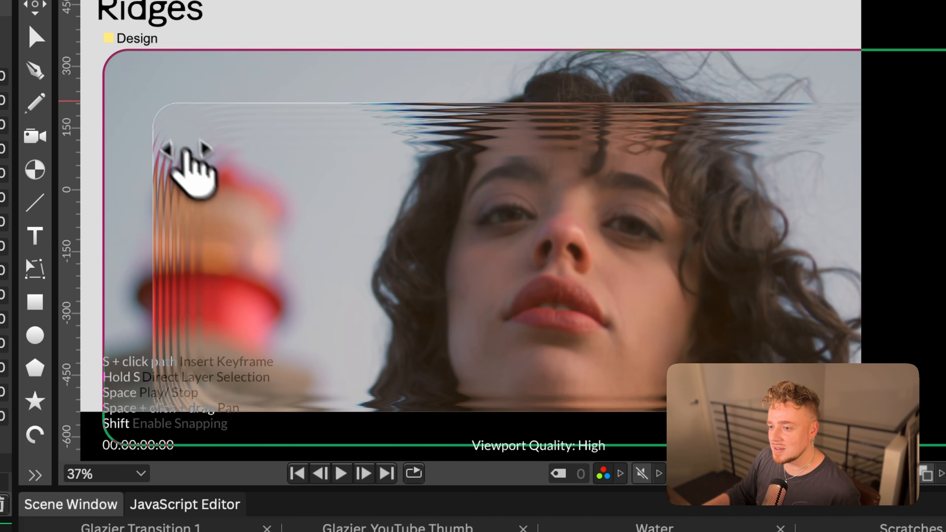
Switch the Ridge Mode from Concentric to Linear and play back the composition
key(space)
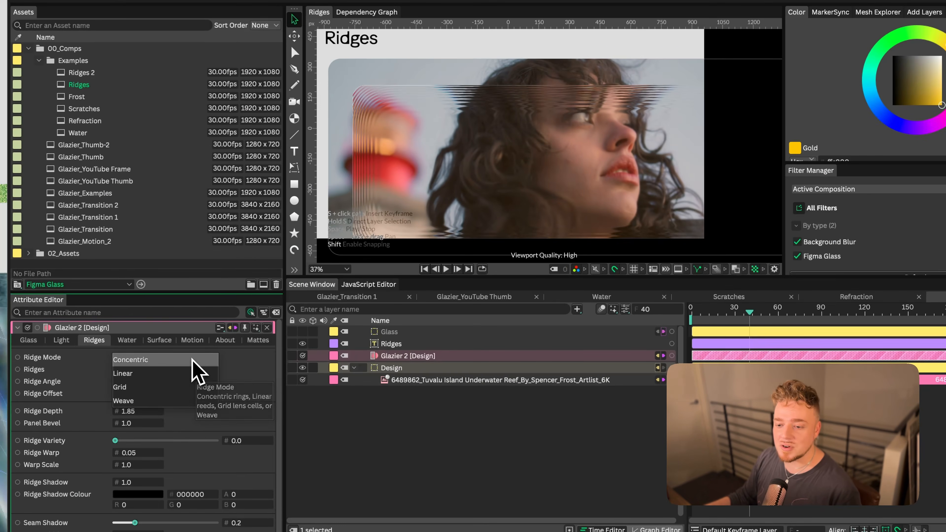
click(194, 358)
click(188, 373)
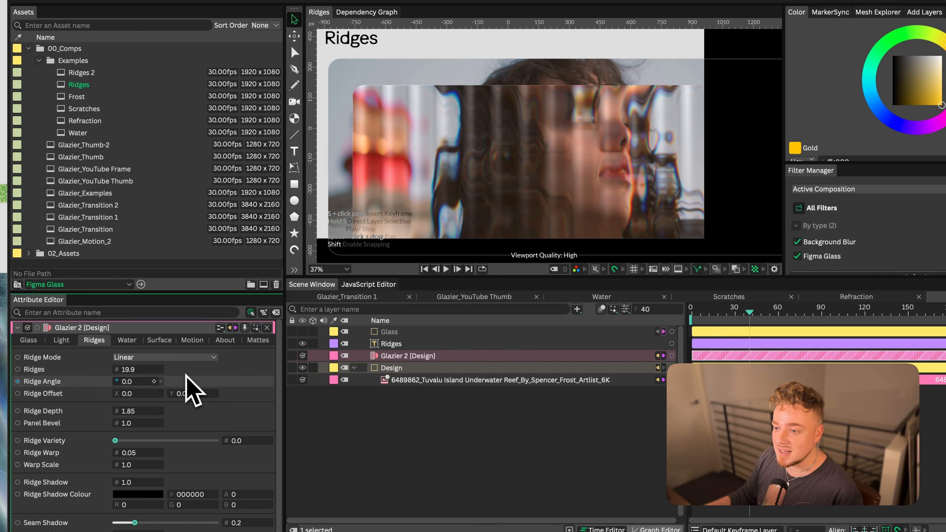
key(space)
scroll(570, 180, up, 2)
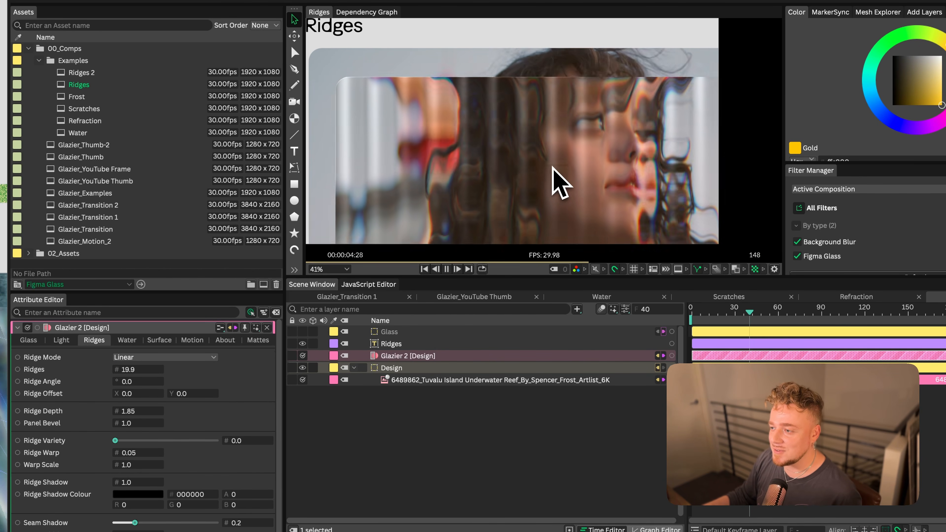
scroll(522, 173, down, 1)
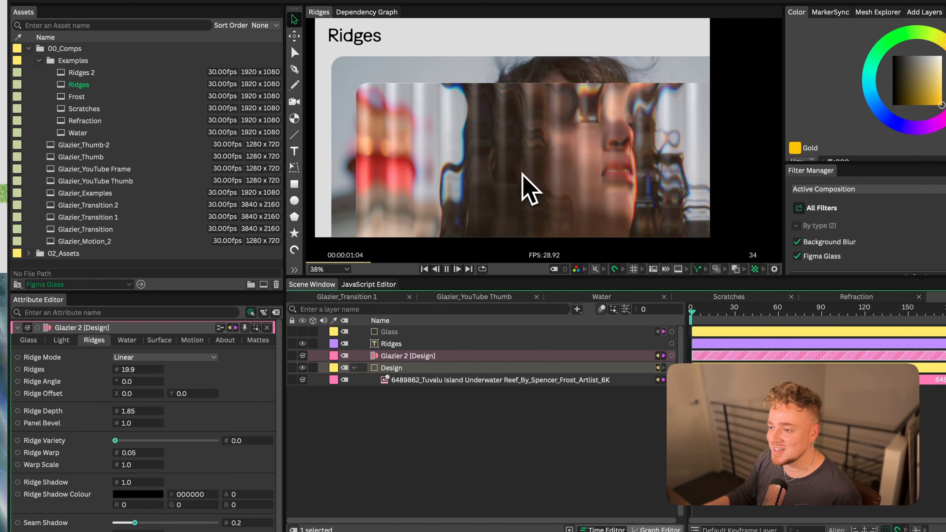
key(space)
Lower the Light Falloff of the Glazier 2 filter to 0.0
click(62, 340)
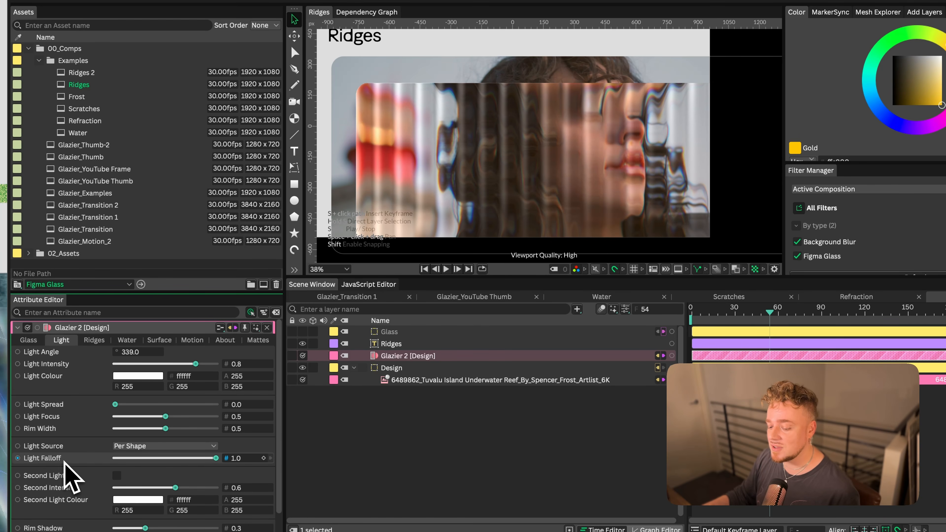
scroll(100, 480, down, 1)
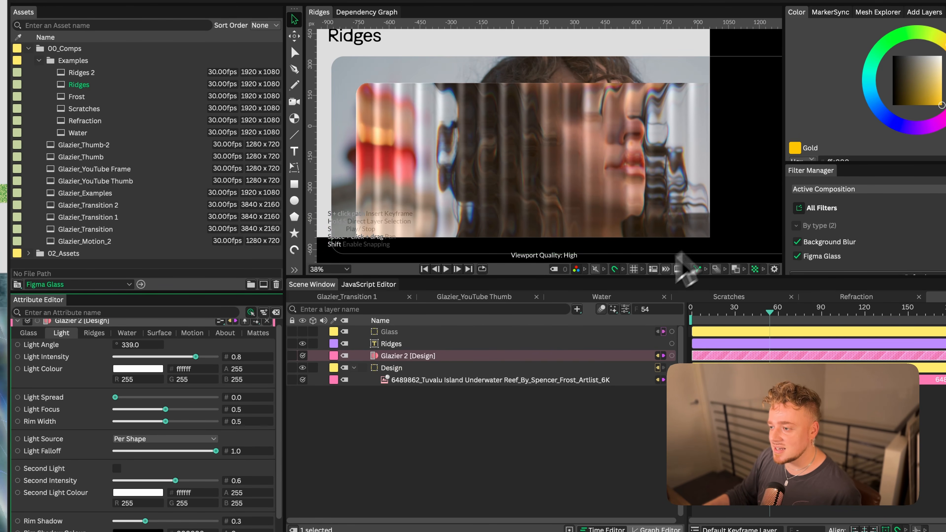
drag(215, 451, 48, 451)
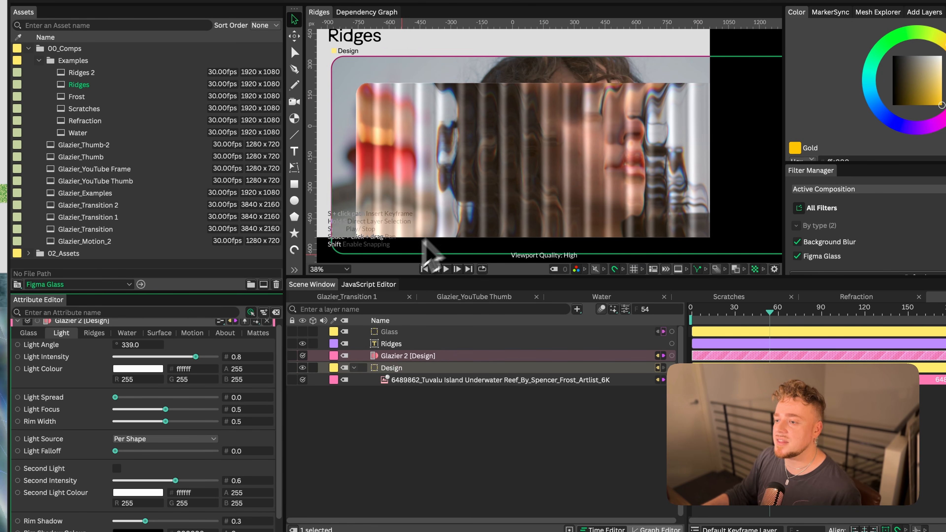
Set the number of linear ridges to 25.9, adjust their Panel Bevel, and preview the animation
click(94, 333)
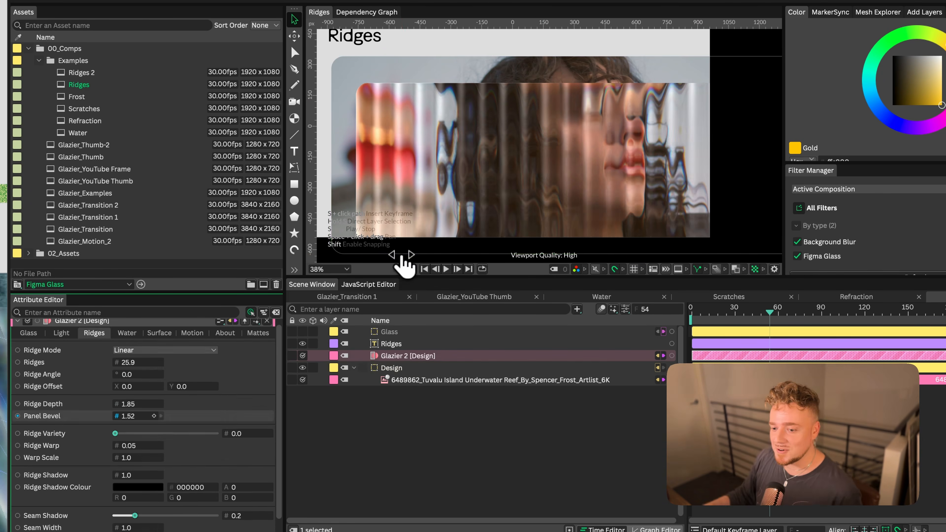
drag(128, 416, 89, 410)
drag(98, 417, 56, 421)
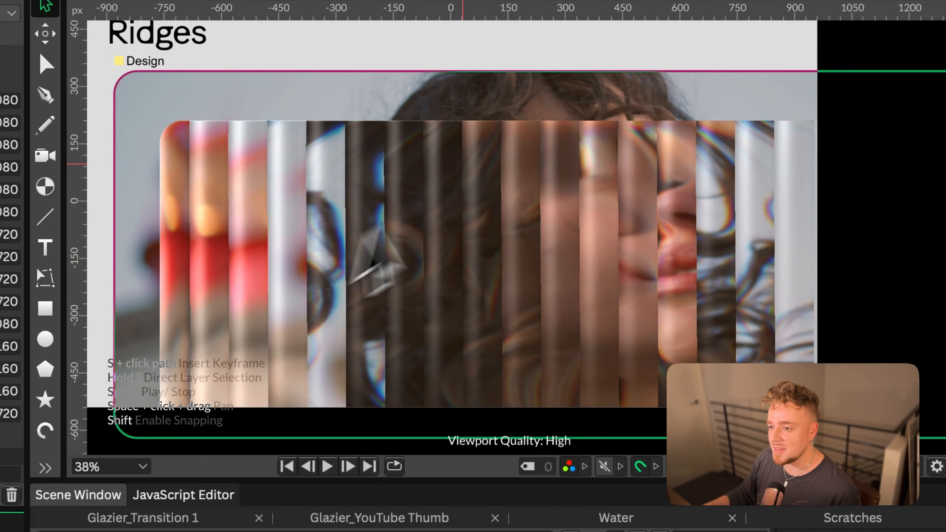
scroll(460, 186, up, 2)
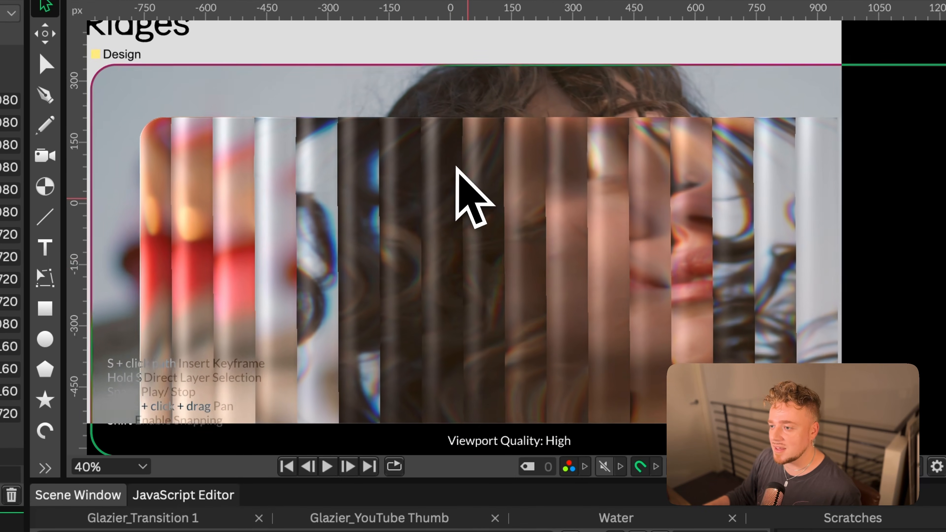
scroll(422, 296, down, 3)
key(space)
scroll(419, 278, up, 1)
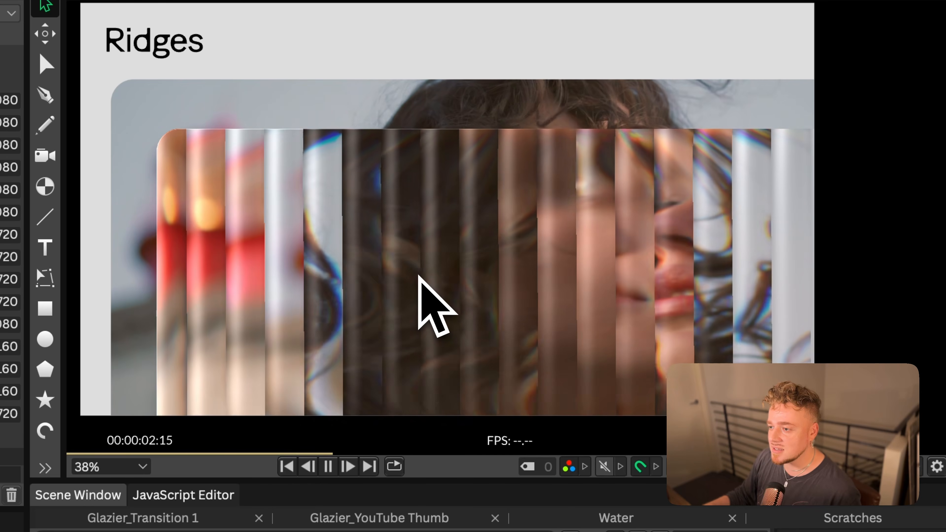
key(space)
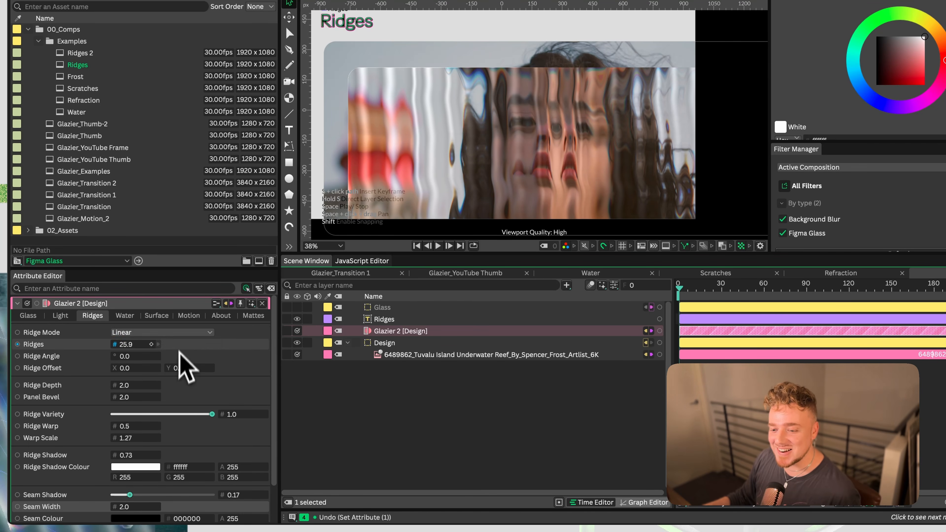
Try the Grid ridge mode in playback, and undo the mode change
click(182, 333)
click(180, 348)
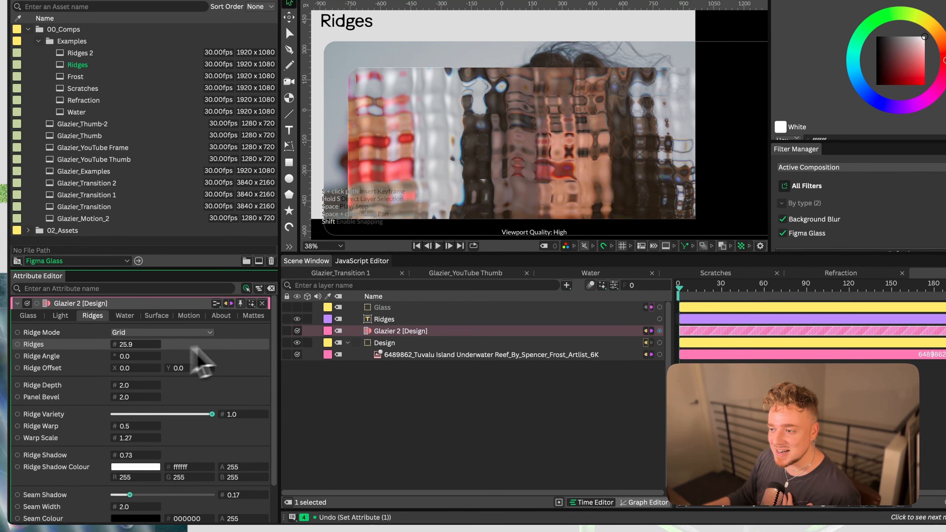
key(space)
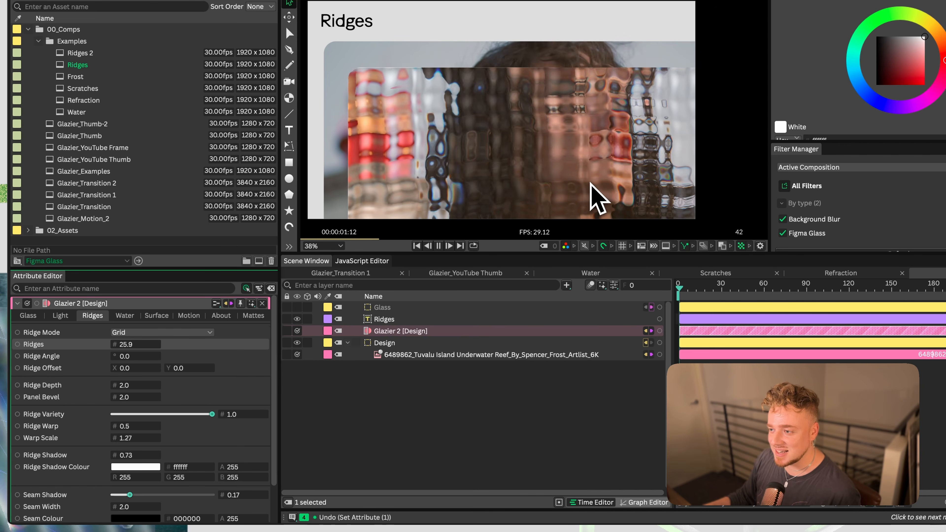
key(space)
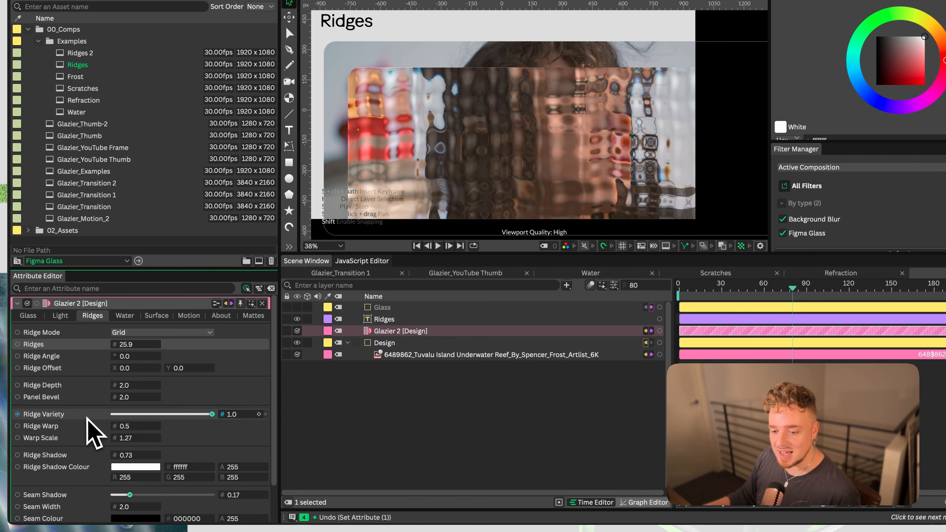
key(super+z)
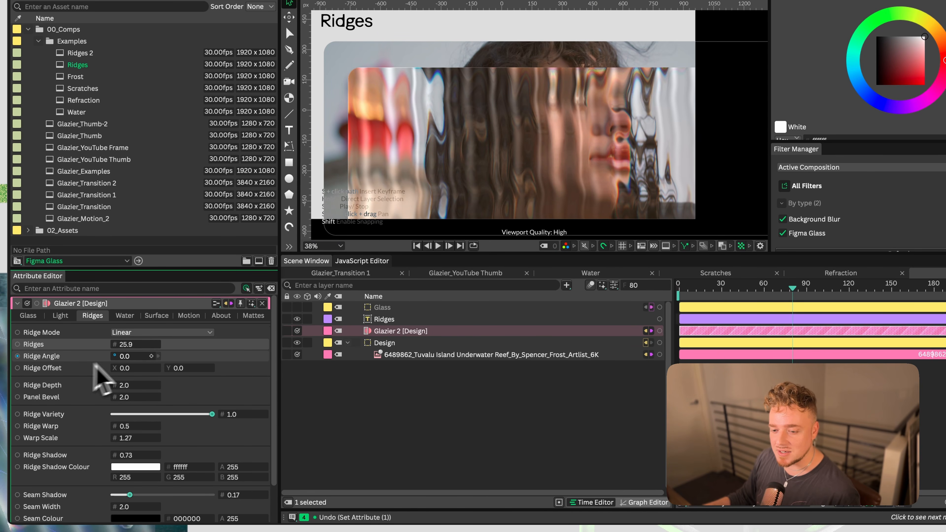
Rotate the linear ridges to a Ridge Angle of 44.0, preview them, and switch the Ridge Mode to Weave
drag(126, 356, 152, 363)
key(space)
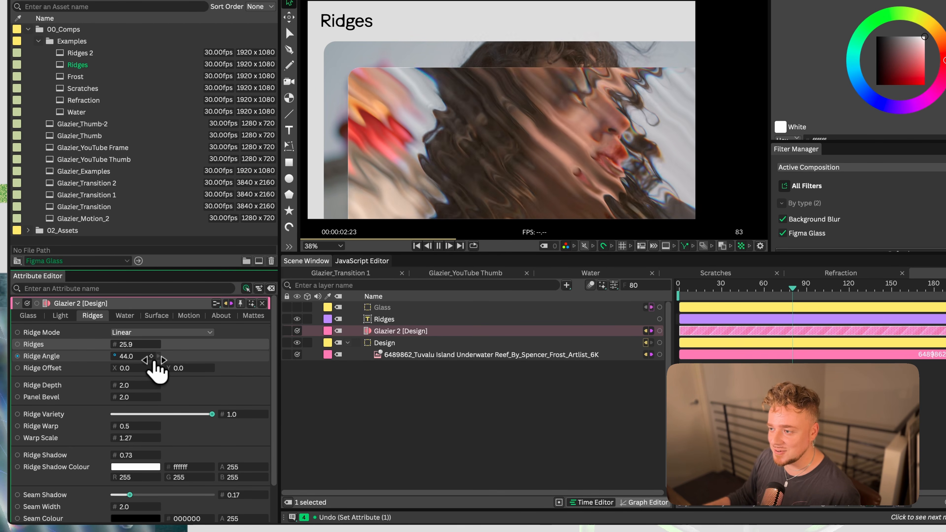
key(space)
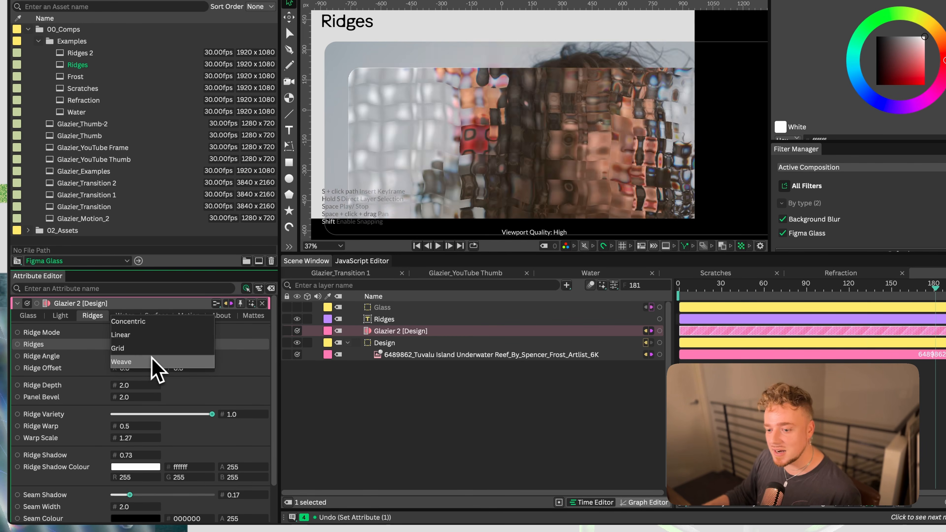
click(151, 361)
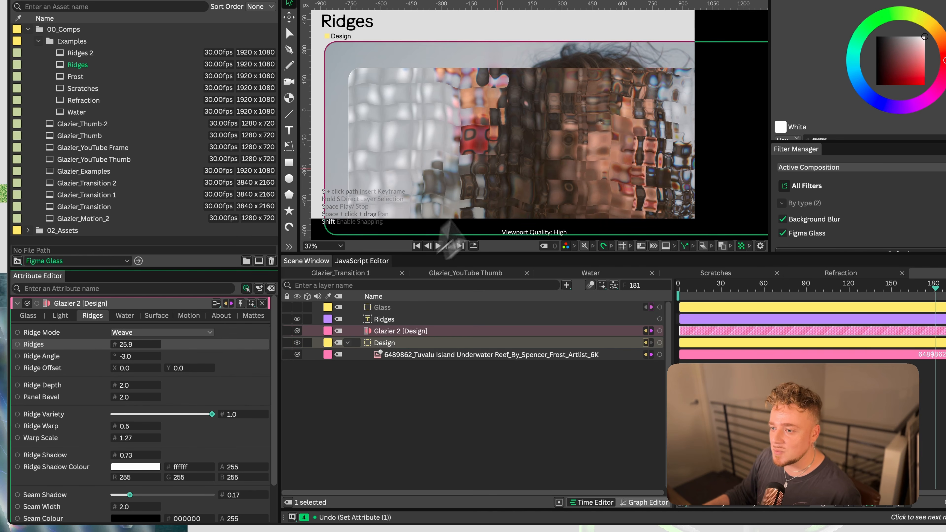
scroll(499, 166, up, 1)
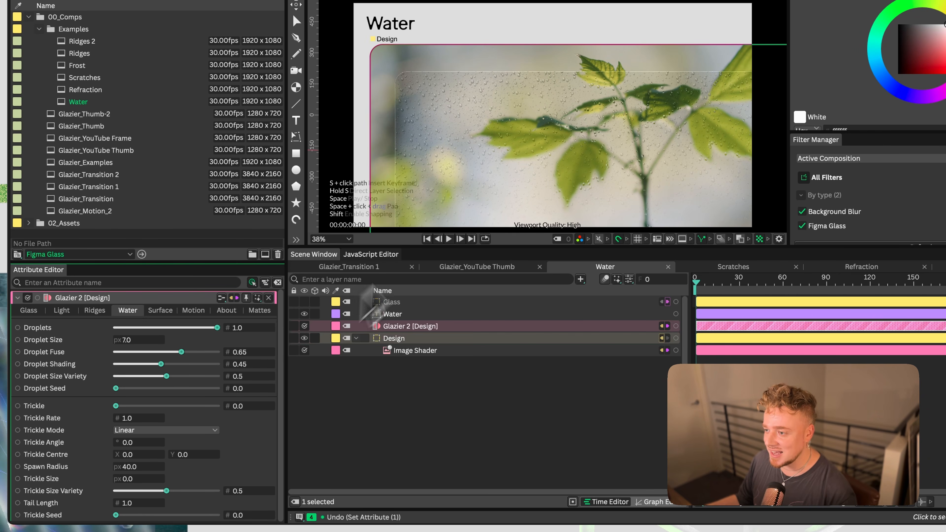
Preview the droplets in the Water composition, raise the Droplet Size to 74 px, and inspect the enlarged drops up close
scroll(524, 164, up, 5)
key(space)
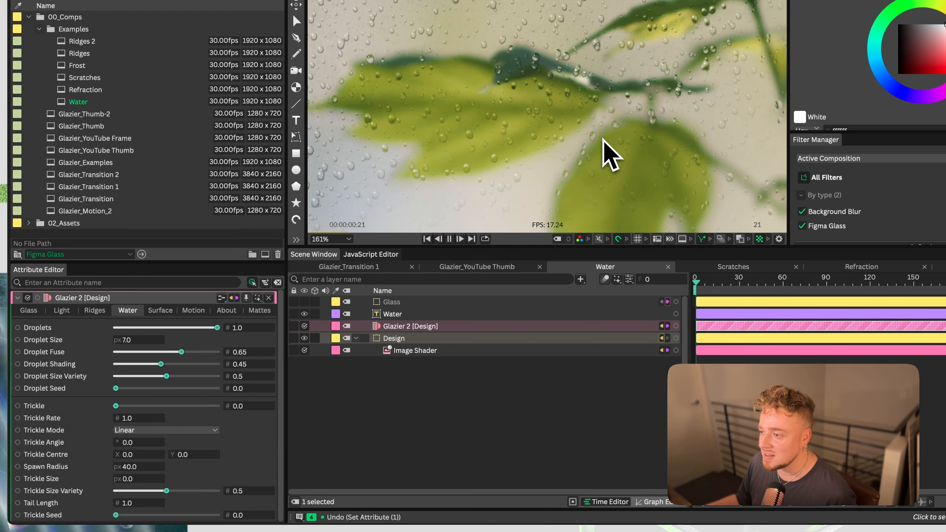
scroll(604, 142, down, 5)
key(space)
drag(126, 340, 183, 347)
scroll(585, 95, up, 3)
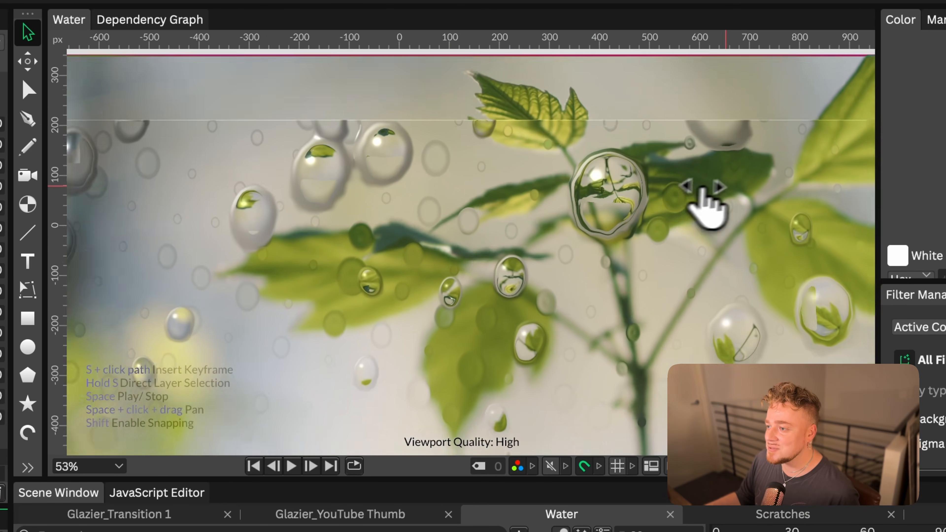
scroll(703, 194, up, 4)
scroll(565, 182, down, 5)
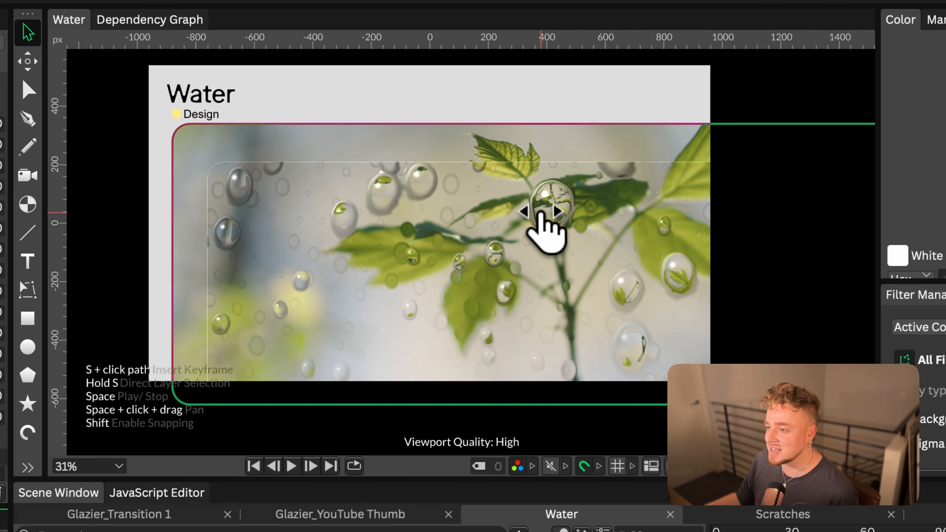
scroll(356, 257, up, 4)
scroll(499, 264, down, 2)
key(super+z)
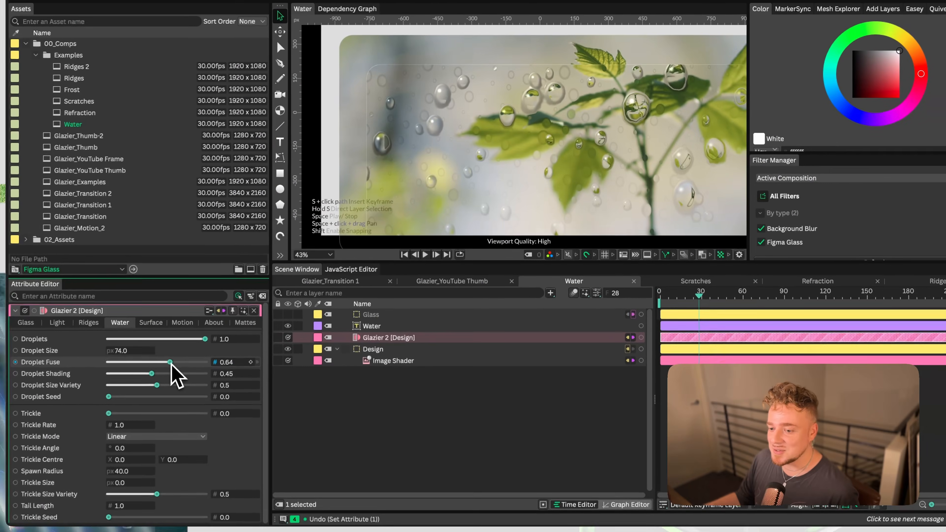
Set the droplets to Size 7, Fuse 1.0, Shading 0.0, Size Variety 1.0 and Seed 29.0, and raise Trickle to 1.0
drag(170, 362, 192, 365)
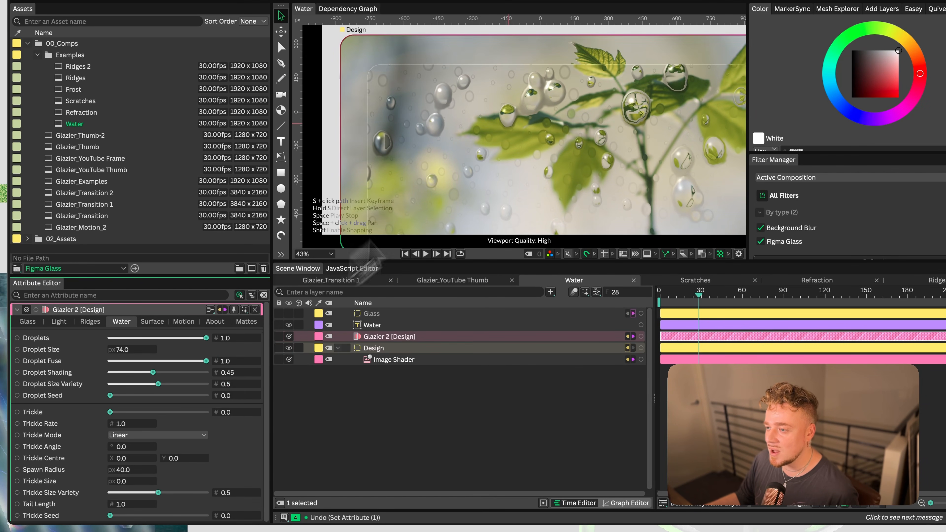
drag(153, 372, 174, 372)
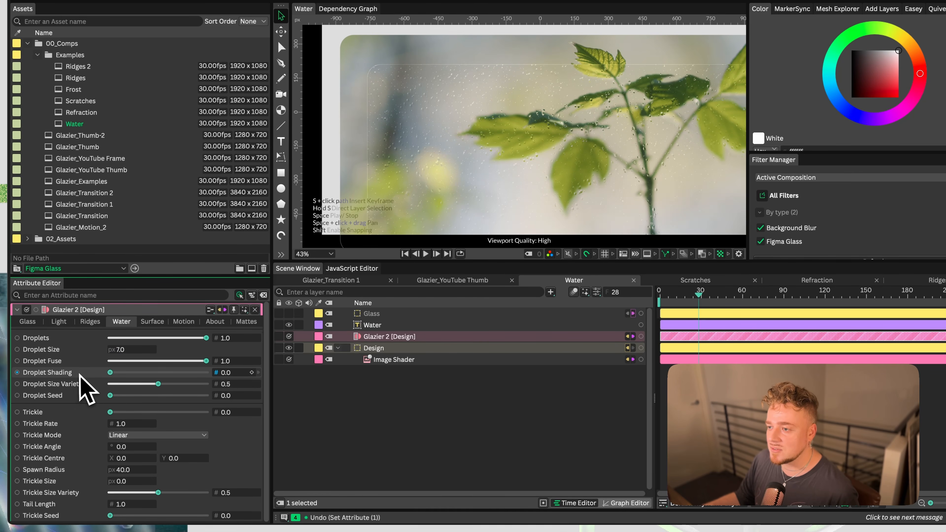
scroll(560, 179, up, 8)
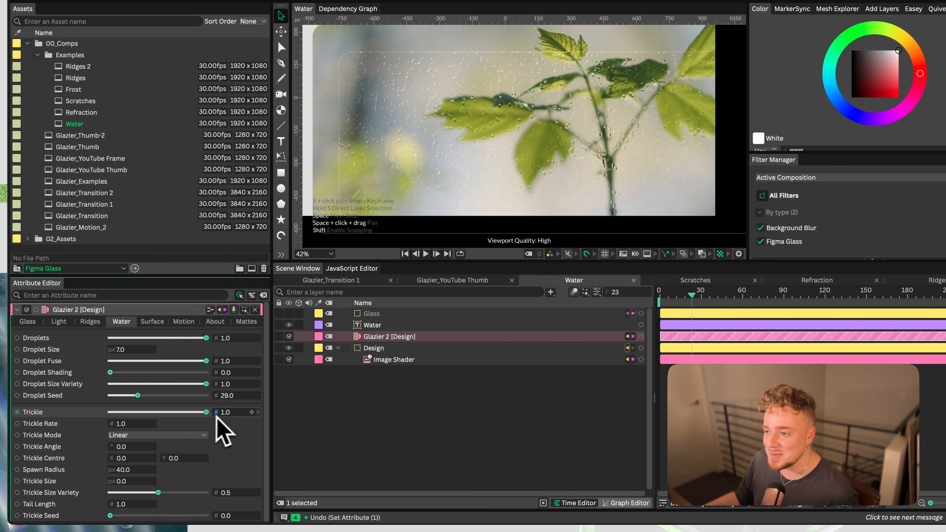
Play back the trickling droplets and examine them up close over the leaves
key(space)
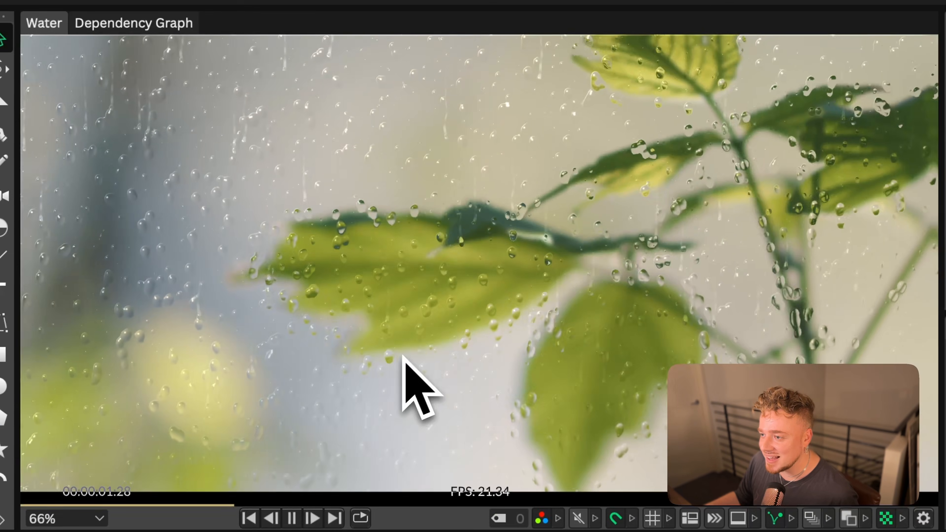
scroll(449, 318, up, 5)
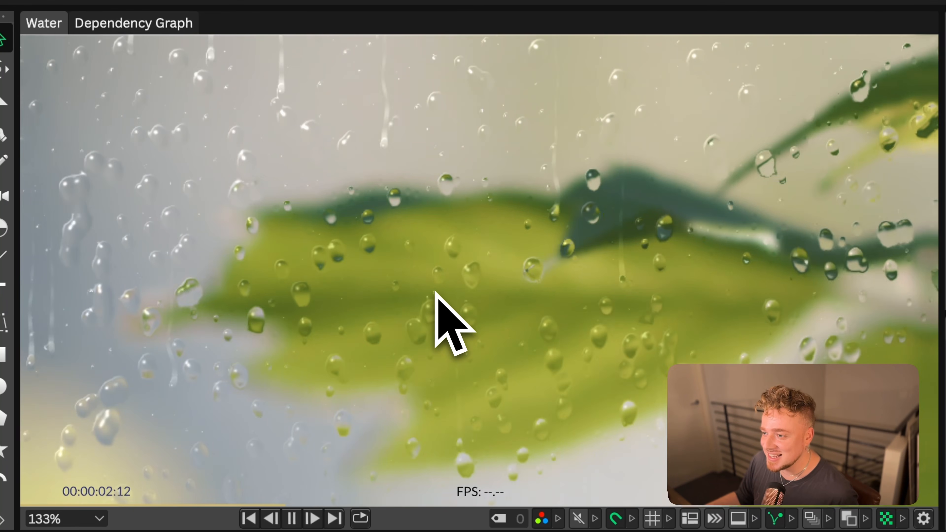
scroll(435, 292, up, 2)
scroll(435, 293, down, 2)
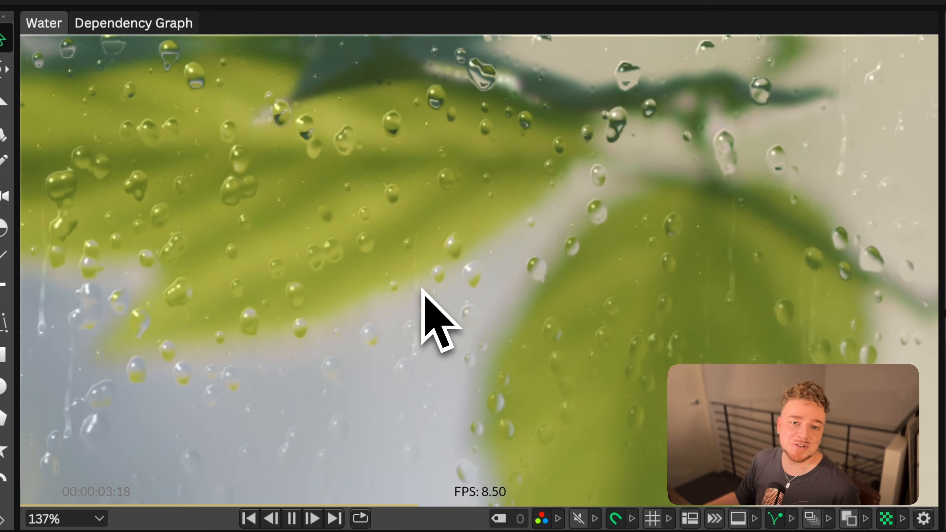
scroll(434, 294, down, 4)
key(space)
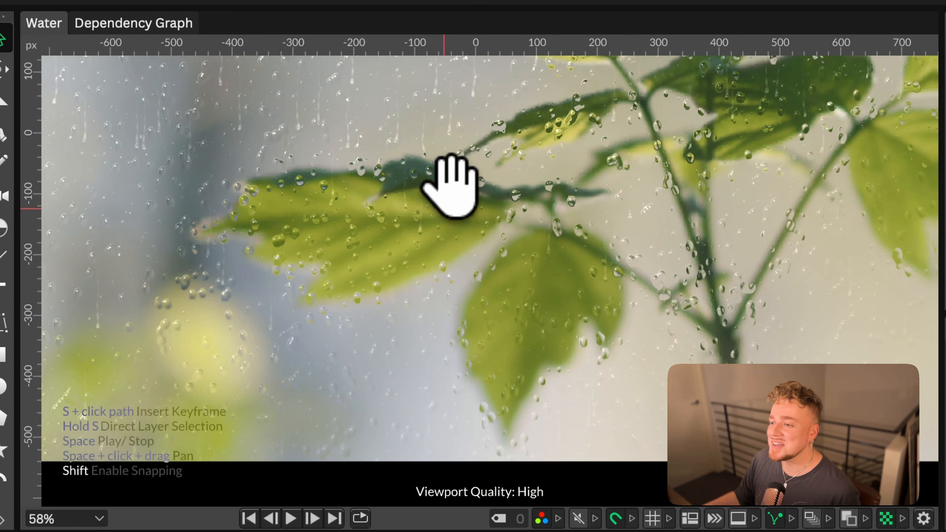
drag(451, 186, 443, 264)
scroll(465, 306, down, 2)
drag(475, 338, 447, 305)
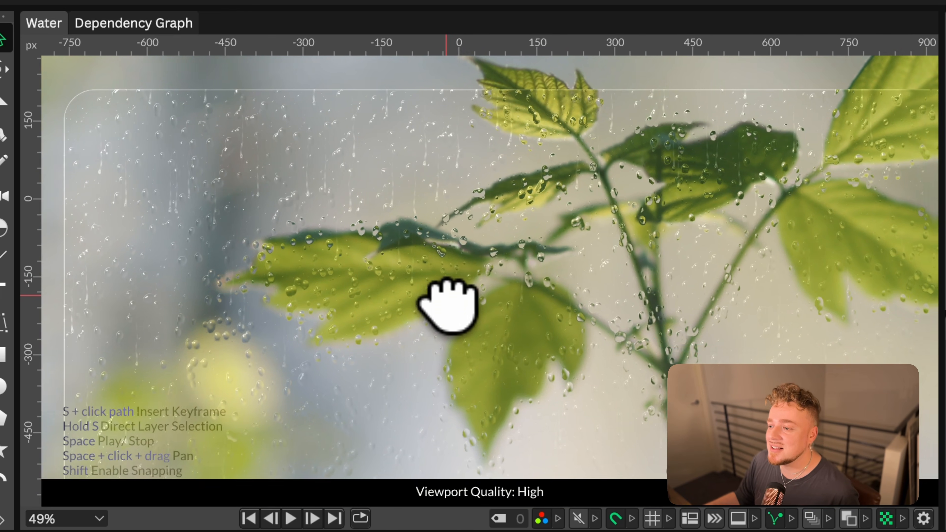
Set the Droplet Size to 49 px, Trickle Rate to 1.39 and Trickle Angle to 83.0, previewing the trickles in playback
key(space)
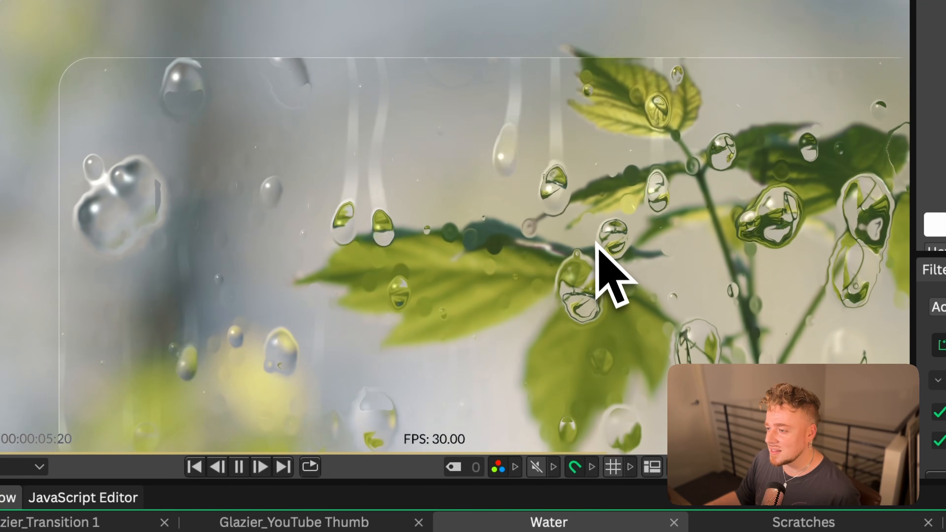
key(space)
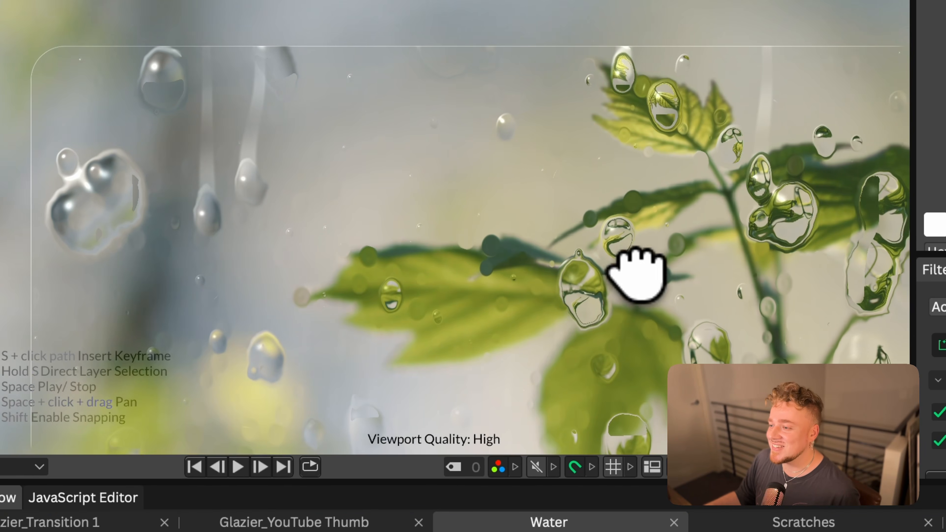
drag(636, 275, 532, 218)
drag(121, 446, 147, 447)
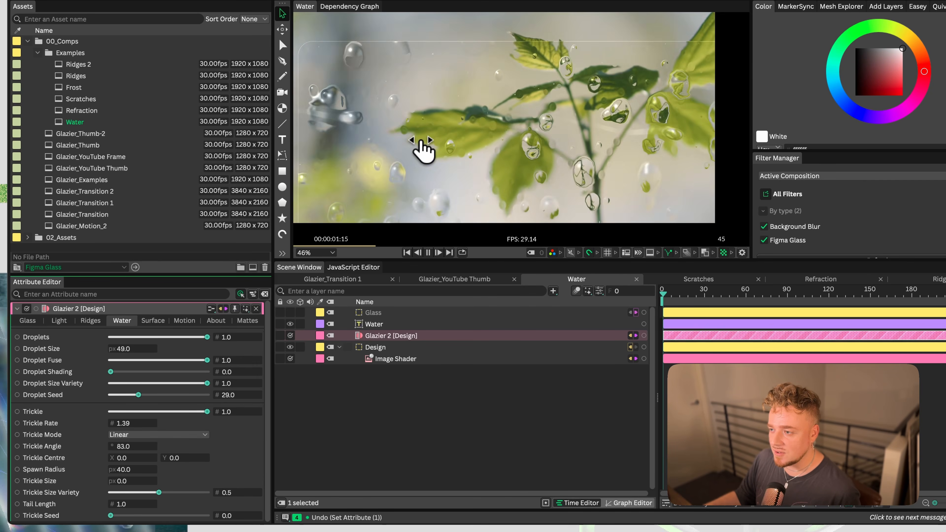
Preview the linear water trickles in playback and inspect the droplets up close over the leaves
scroll(421, 147, down, 1)
drag(416, 141, 443, 143)
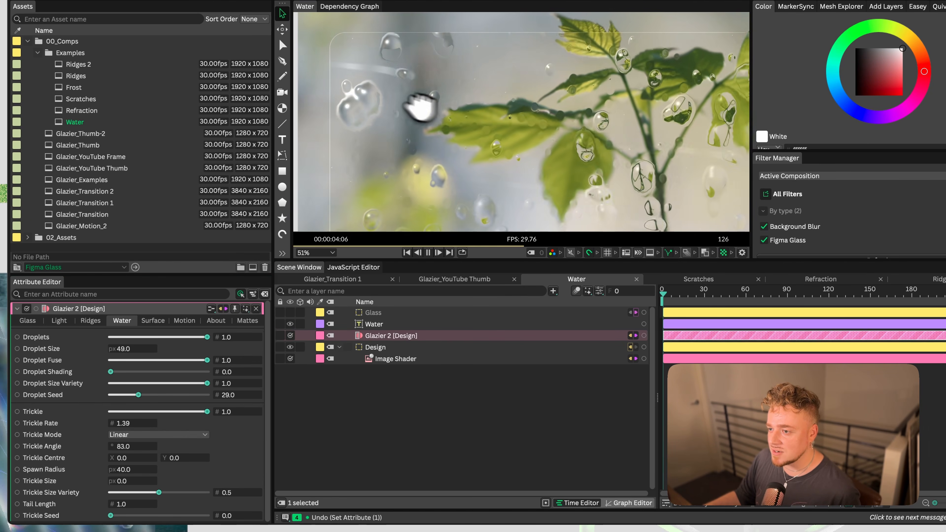
key(space)
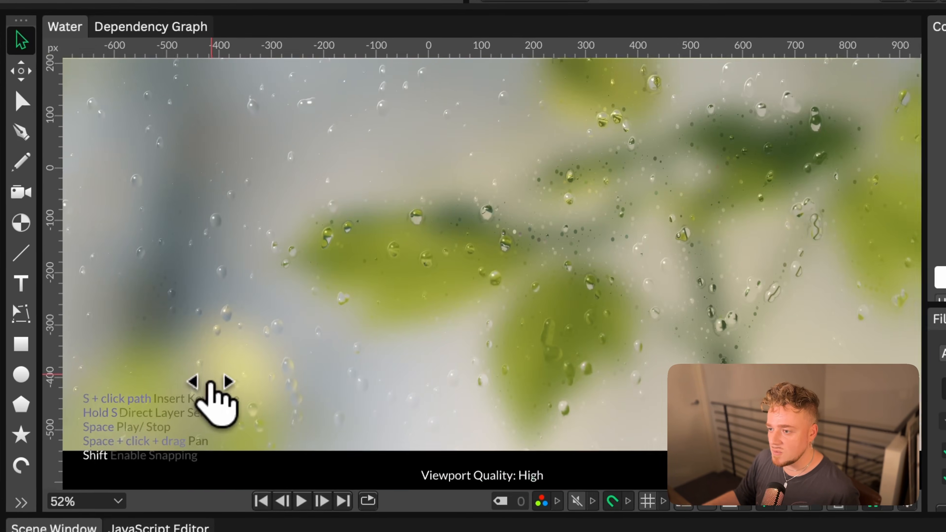
key(space)
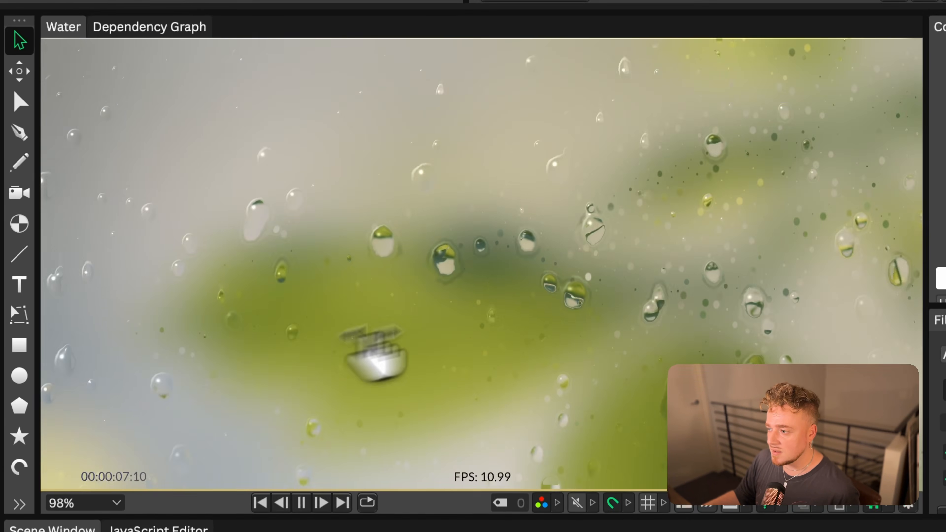
scroll(512, 300, down, 2)
drag(538, 300, 456, 309)
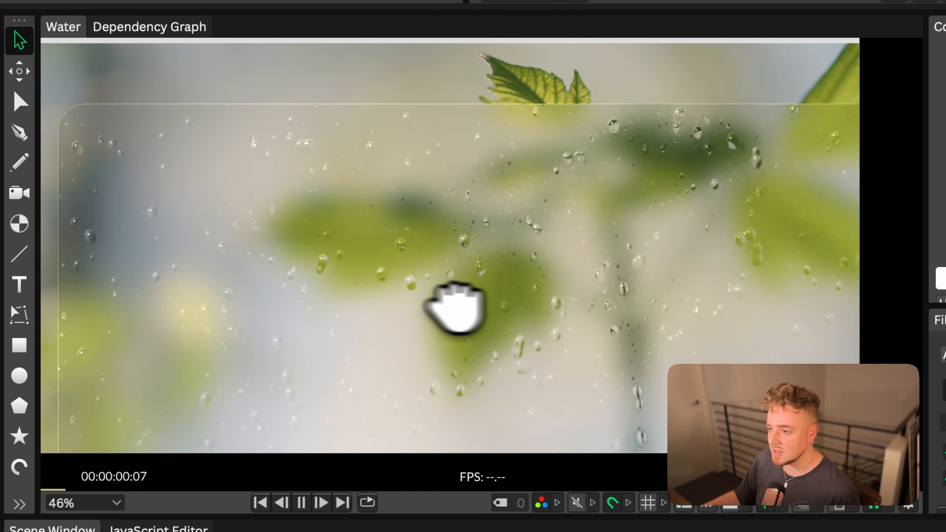
scroll(370, 300, up, 3)
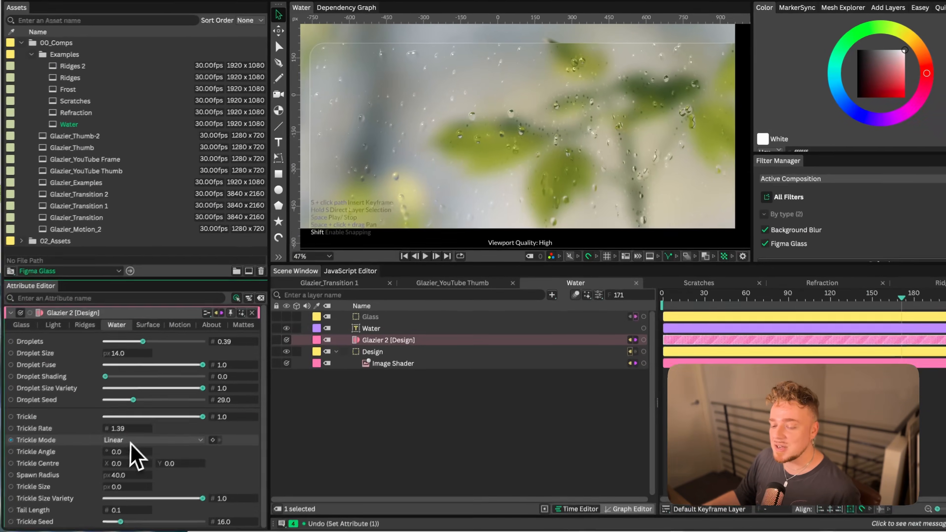
Switch the Trickle Mode to Radial with Droplets at 0.0, and preview the trickles spreading outward from the centre
click(136, 436)
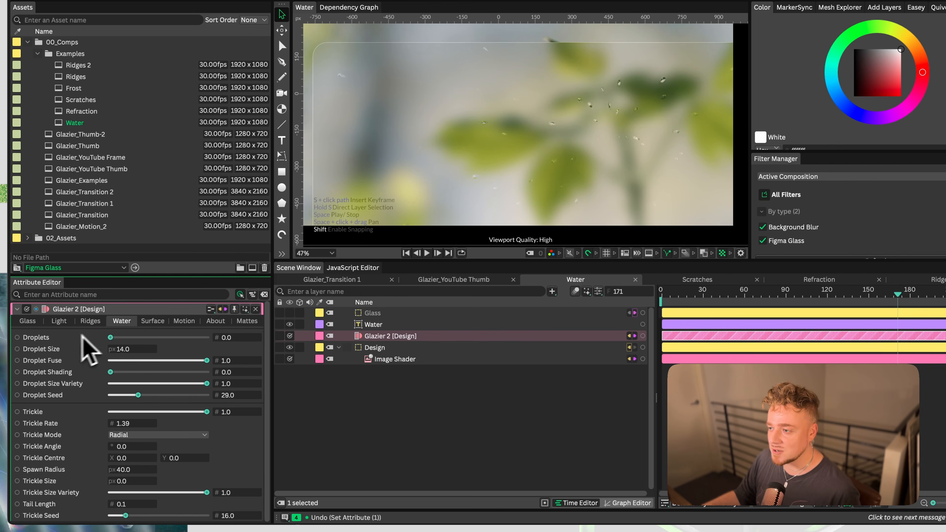
mouse_move(561, 163)
mouse_down()
mouse_move(577, 124)
mouse_move(572, 160)
mouse_up()
key(space)
scroll(581, 167, up, 1)
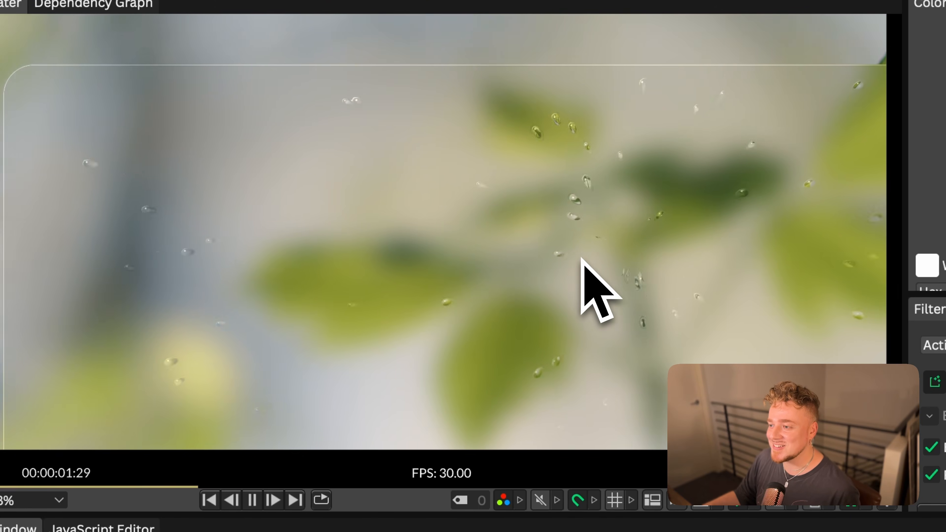
key(space)
drag(518, 265, 546, 262)
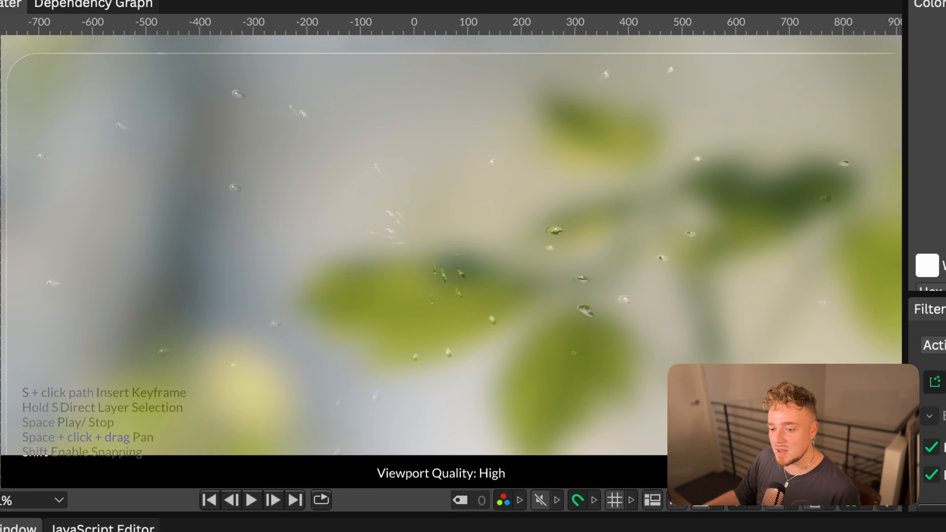
Play back the tailed radial trickles and examine their centre up close
key(space)
key(space)
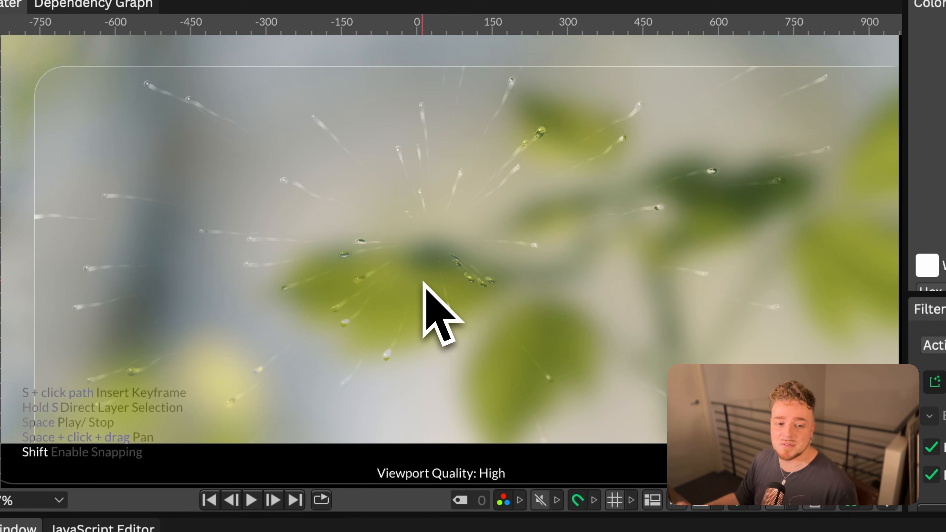
key(space)
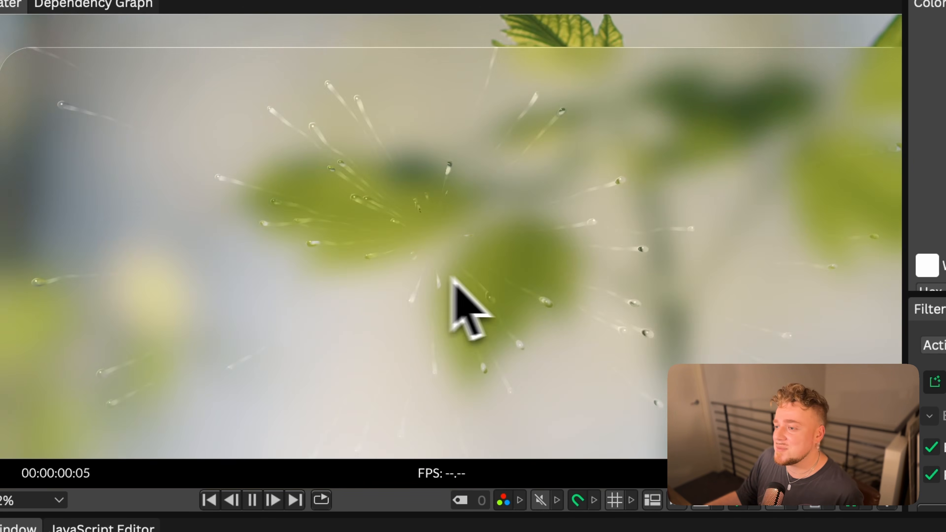
key(space)
key(space)
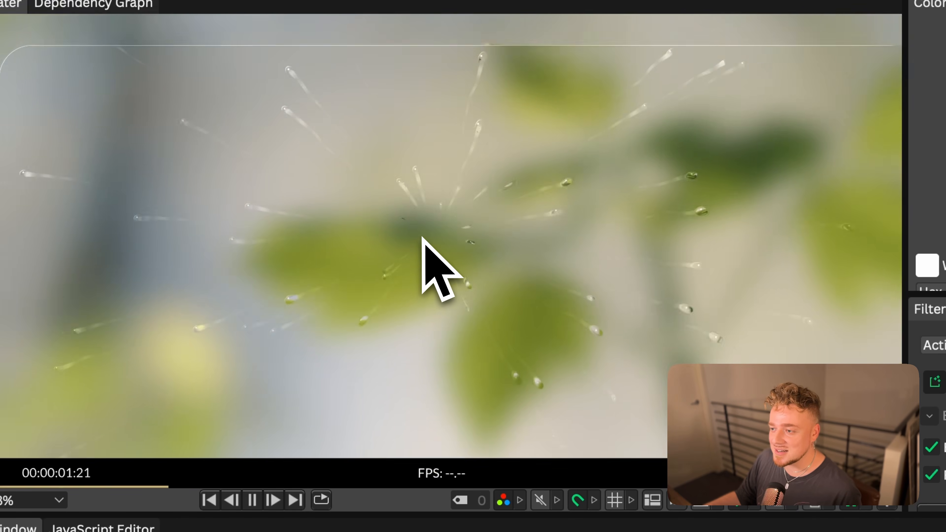
key(space)
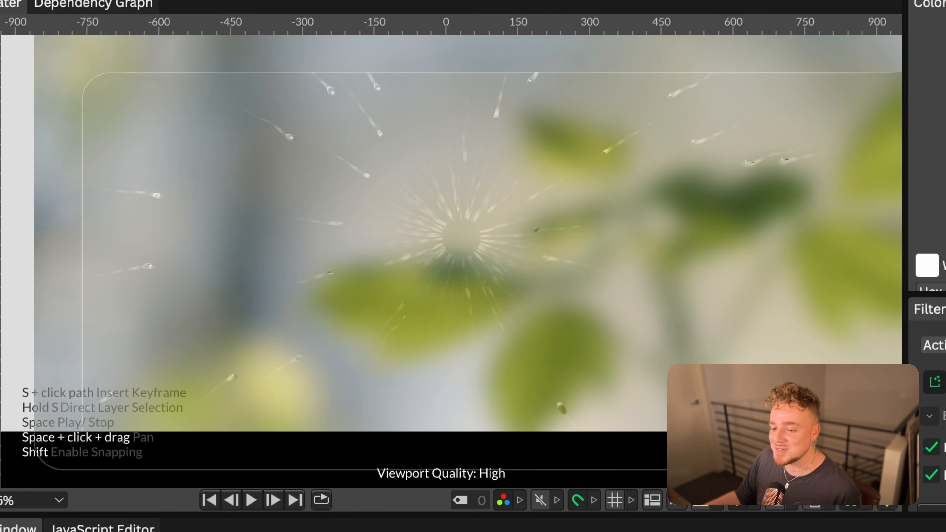
key(space)
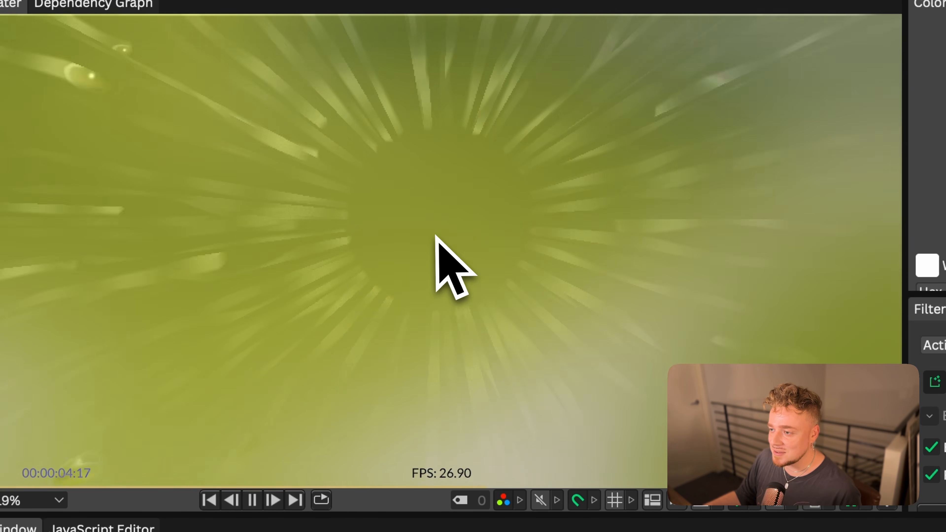
Preview the downward-falling drops in playback and pause on them up close
key(space)
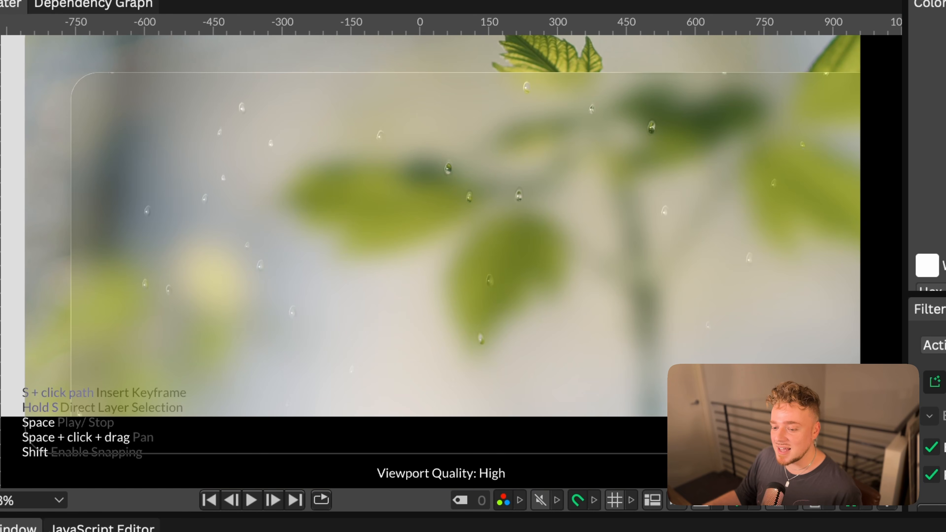
key(space)
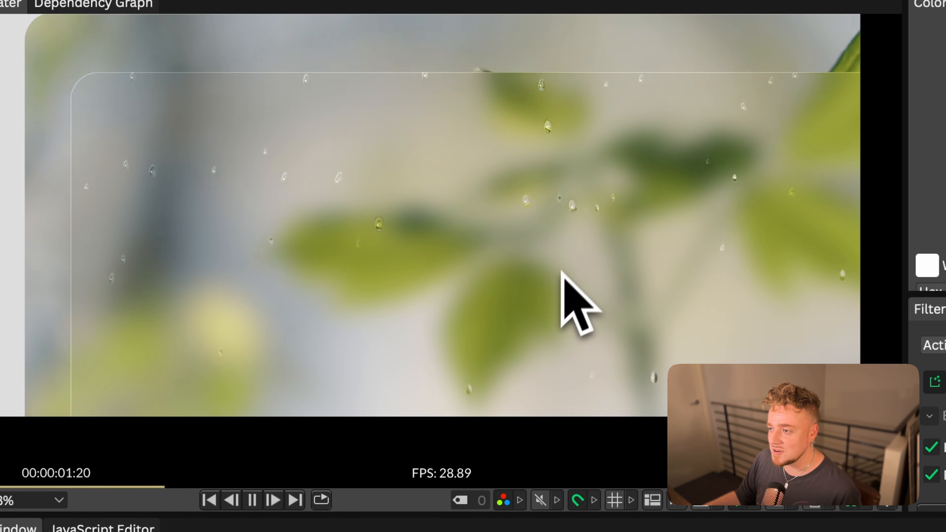
key(space)
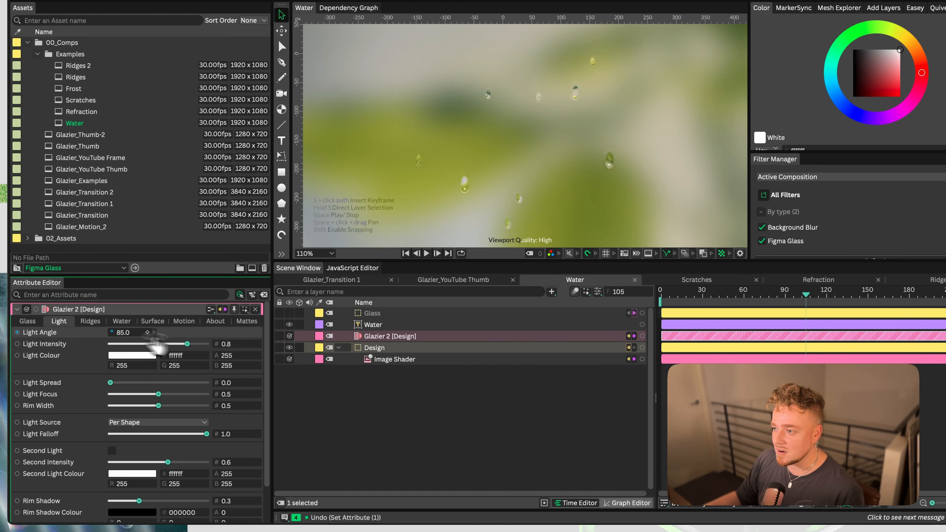
Set the Light Angle to 66.0 and enable a Second Light with colour ff000e and Second Intensity 1.0
drag(136, 338, 120, 442)
click(112, 450)
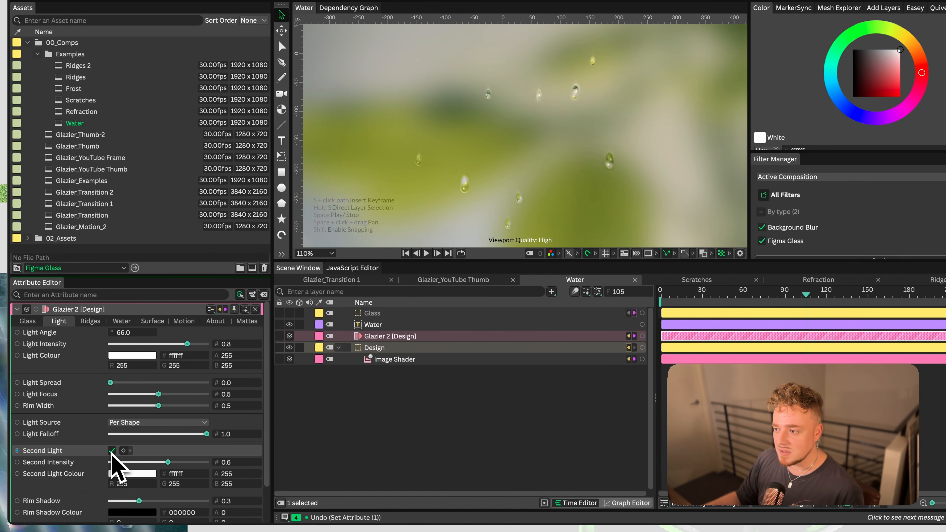
click(131, 475)
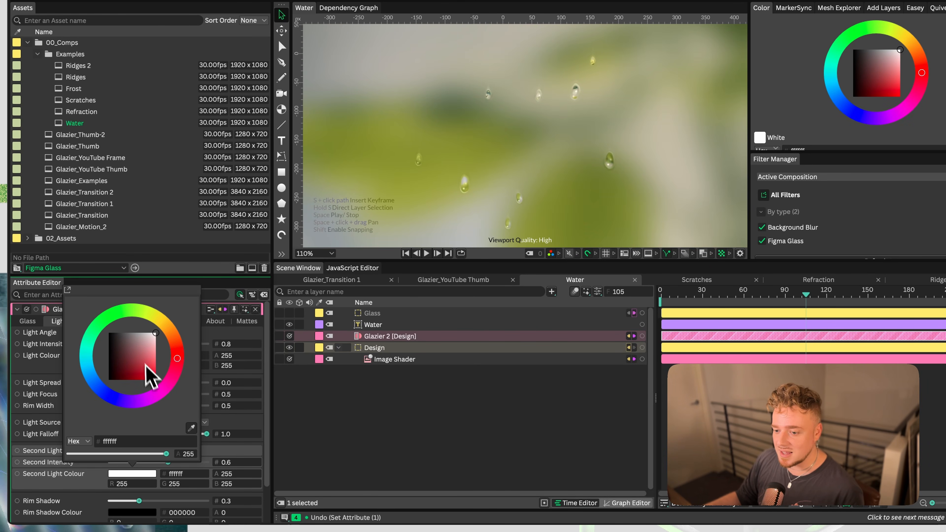
click(421, 433)
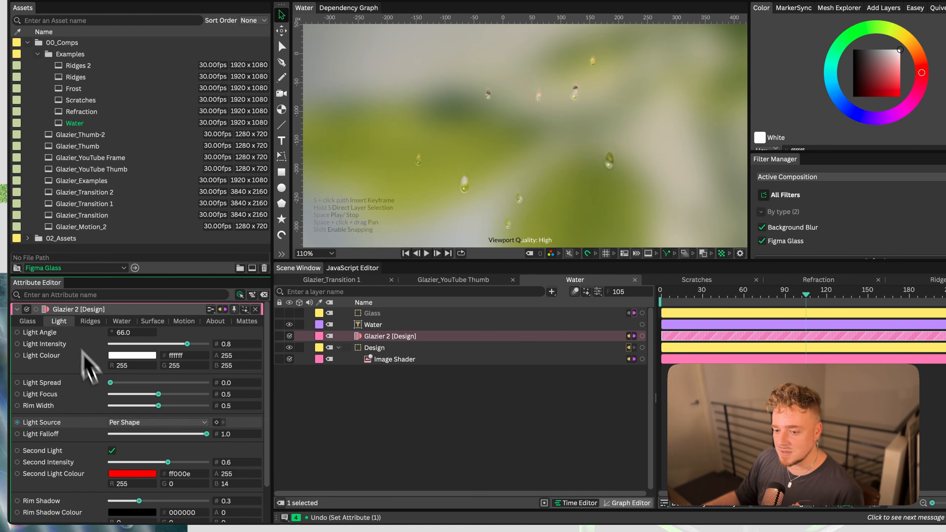
drag(175, 466, 279, 459)
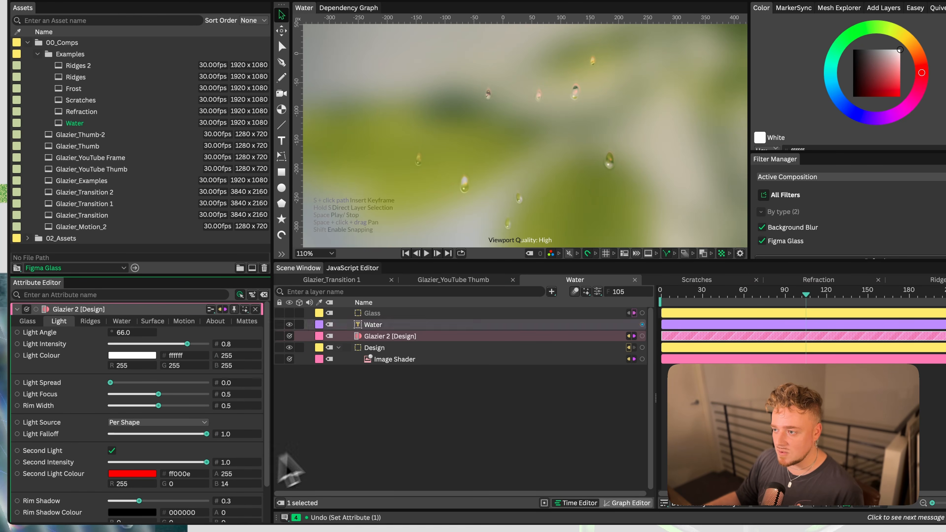
scroll(482, 192, down, 5)
drag(488, 192, 497, 182)
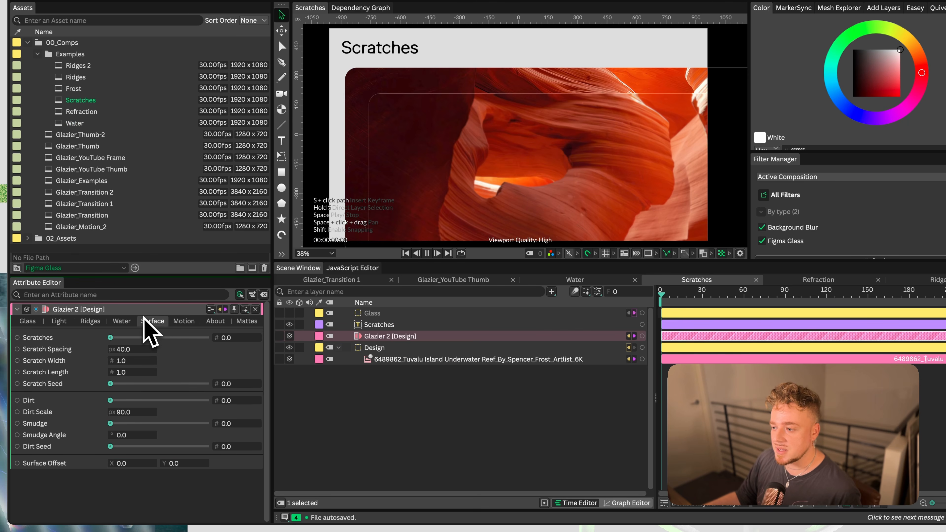
In the Scratches composition, raise the glass's Scratches amount to 1.0 and preview the effect in playback
key(space)
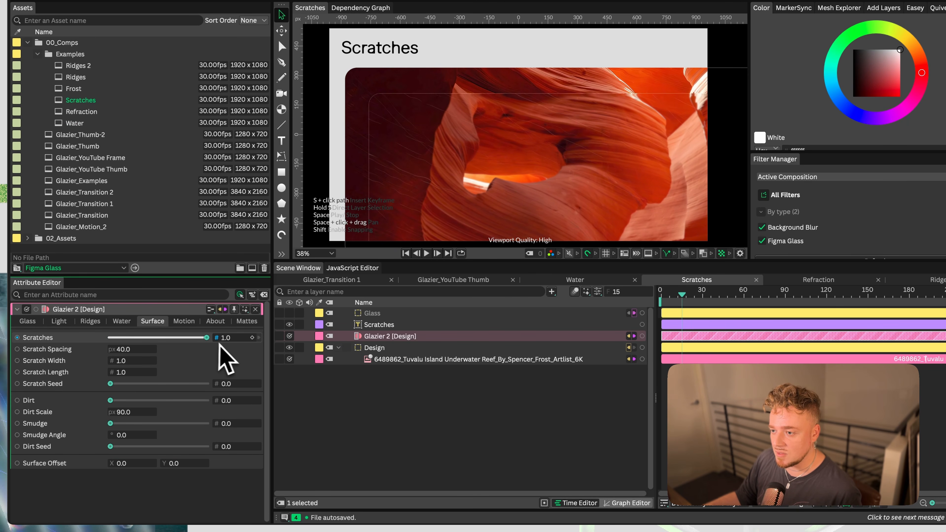
key(space)
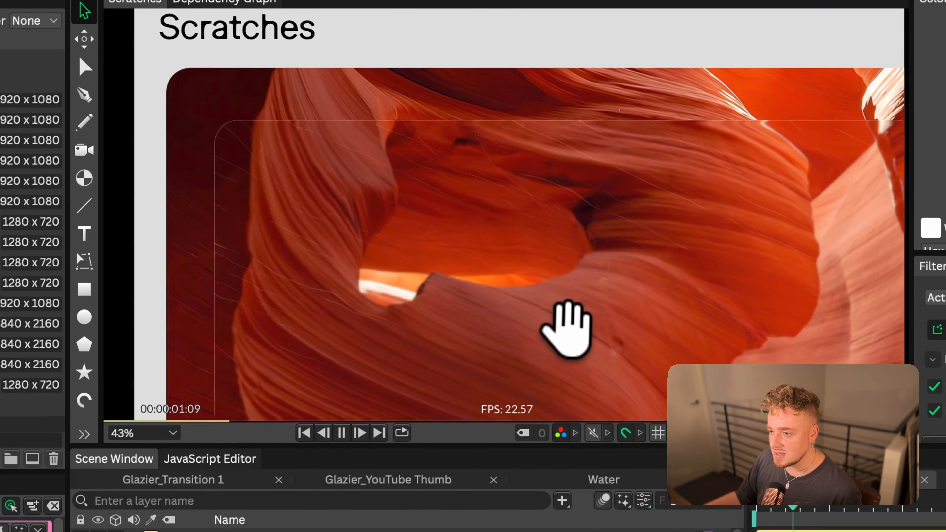
key(space)
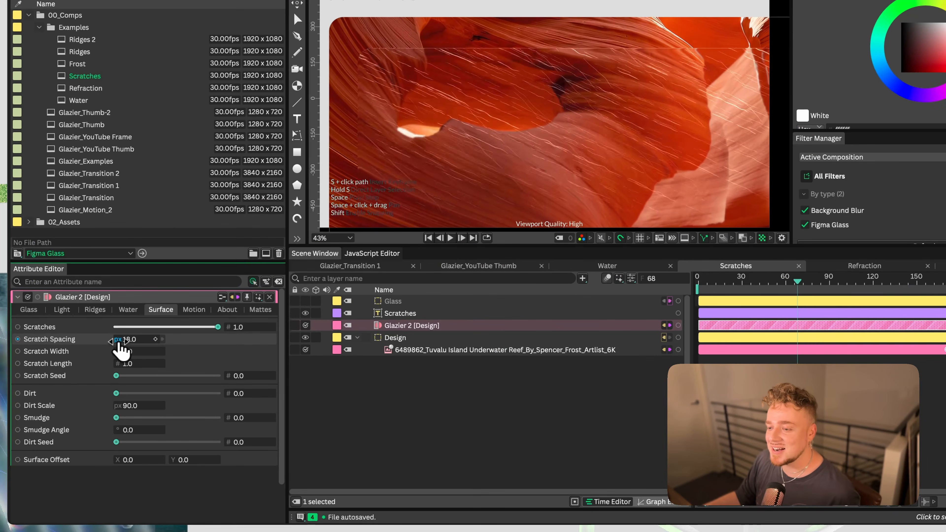
Set Scratch Spacing to 6.0 px, Scratch Width to 0.78, Scratch Length to 2.05 and Scratch Seed to 45.0
mouse_move(119, 341)
mouse_down()
mouse_move(151, 339)
mouse_move(111, 347)
mouse_up()
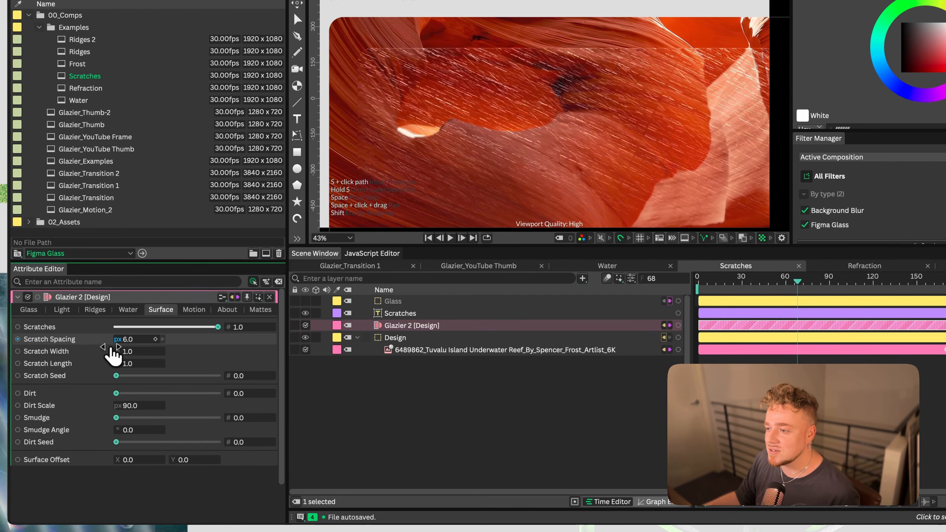
click(117, 351)
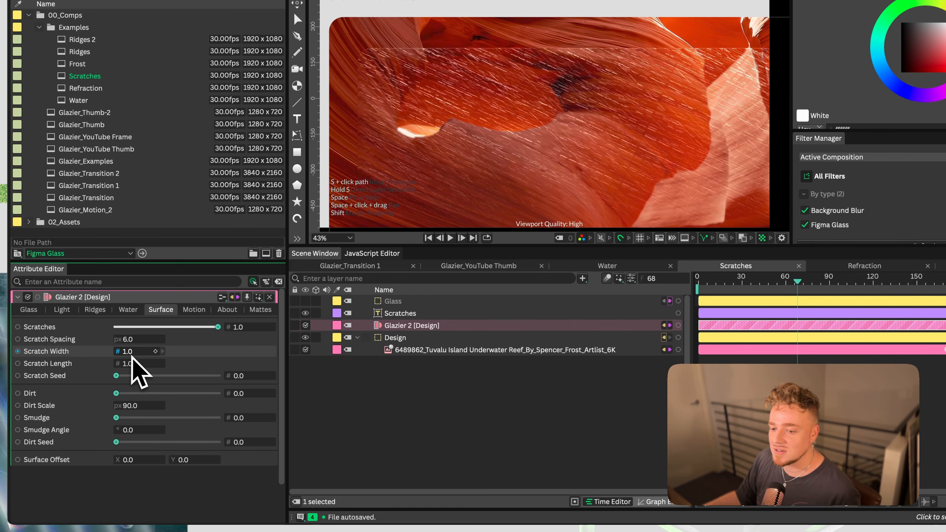
drag(88, 353, 91, 354)
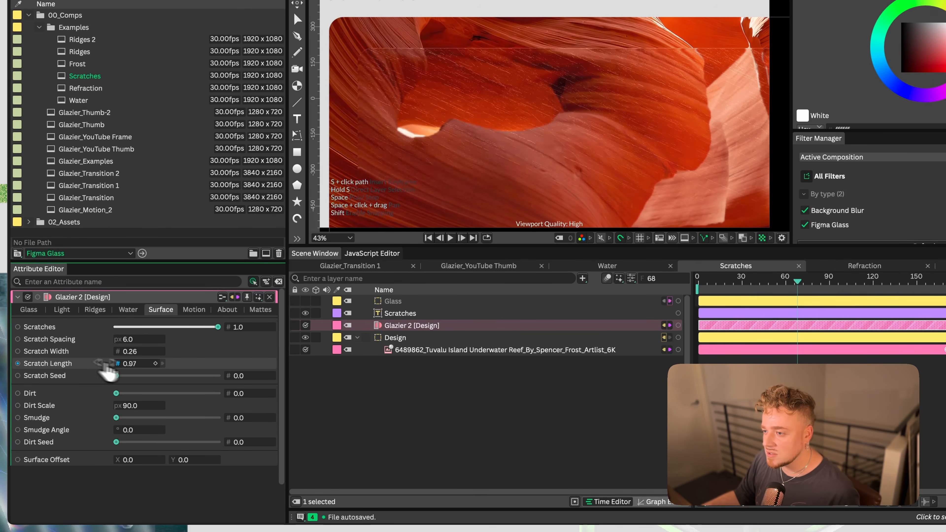
drag(178, 375, 142, 376)
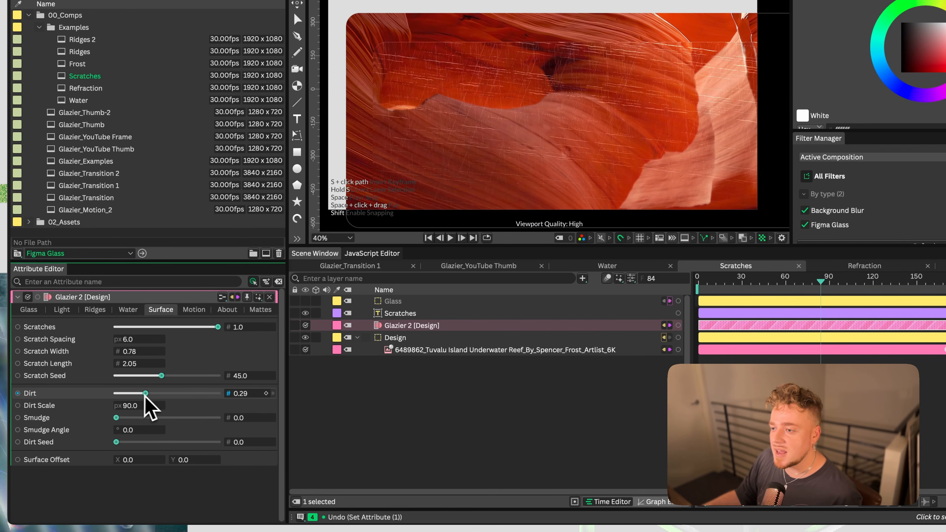
Set Dirt to 0.64, Dirt Scale to 181 px, Smudge to 0.49, Smudge Angle to -2.0 and Dirt Seed to 9.0
mouse_move(160, 396)
mouse_down()
mouse_move(211, 396)
mouse_move(157, 396)
mouse_move(184, 394)
mouse_move(149, 409)
mouse_move(185, 412)
mouse_move(185, 395)
mouse_move(200, 394)
mouse_up()
drag(116, 417, 163, 418)
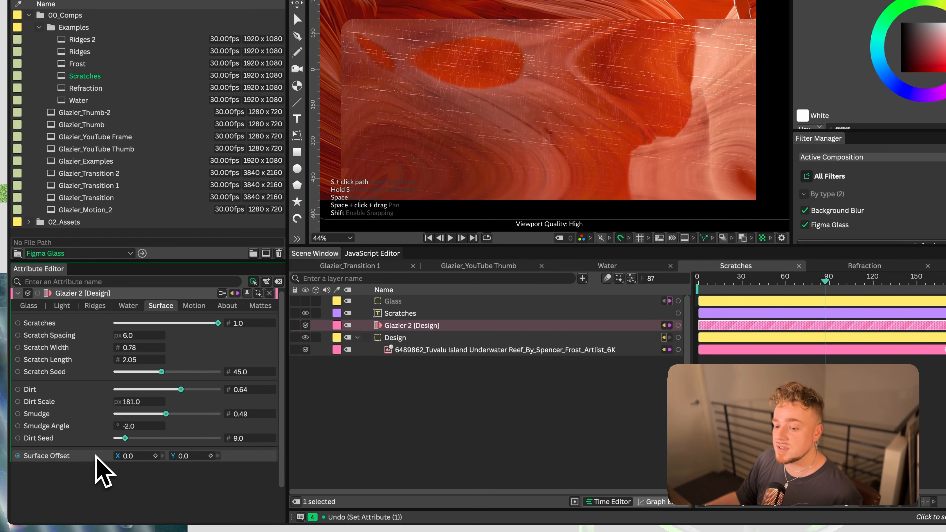
scroll(402, 88, down, 1)
drag(402, 89, 453, 109)
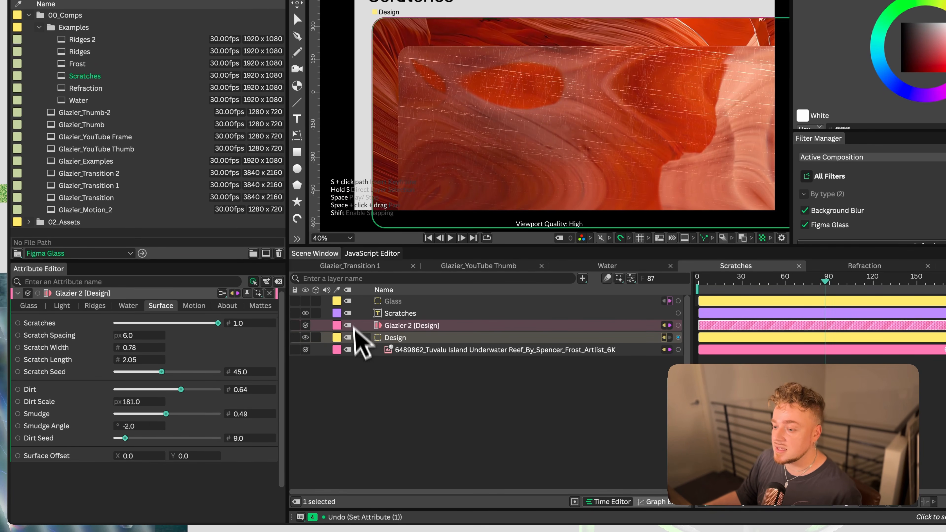
Try moving the Design and Glass layers around the canvas to test how the surface marks follow, and inspect the scratches up close
click(395, 337)
click(393, 301)
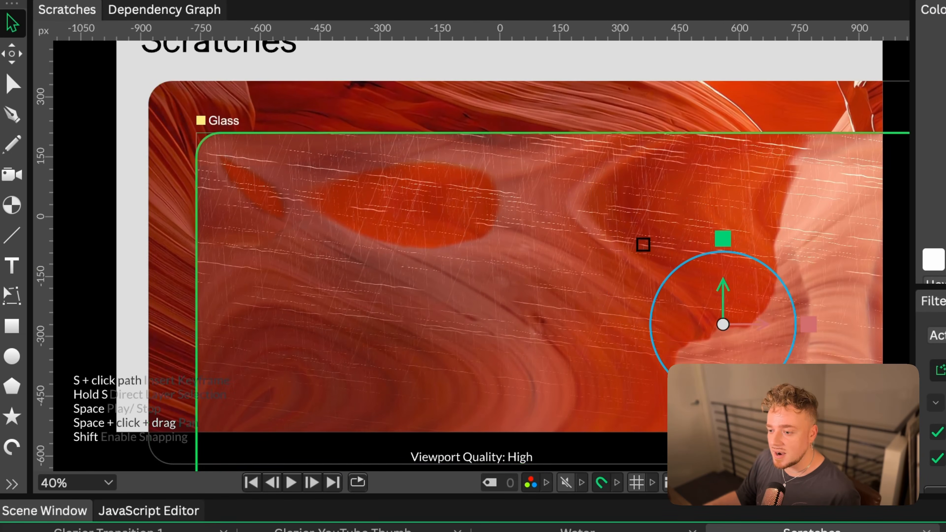
drag(568, 111, 550, 115)
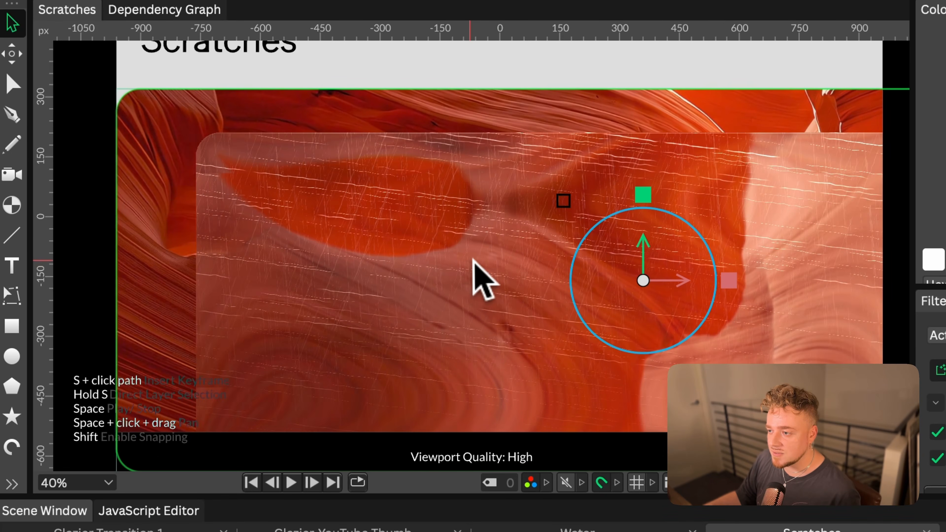
drag(473, 260, 522, 354)
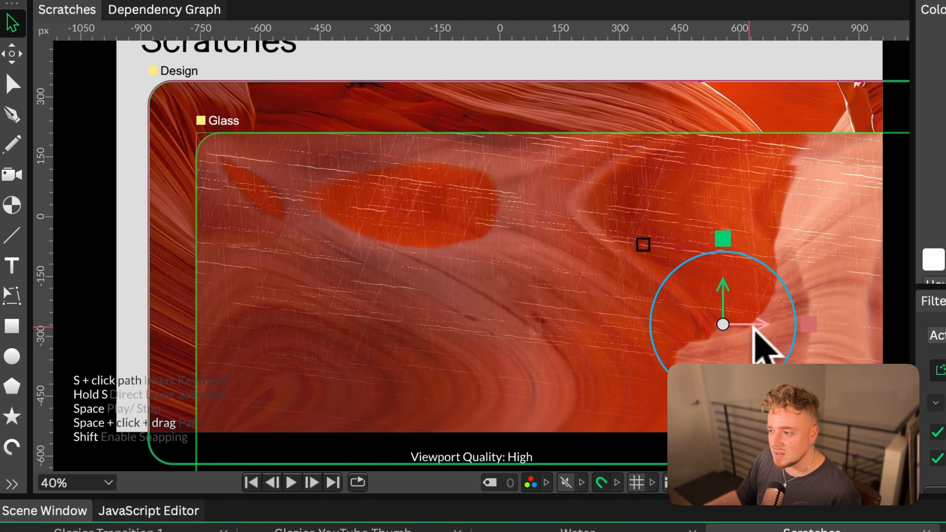
drag(754, 323, 732, 356)
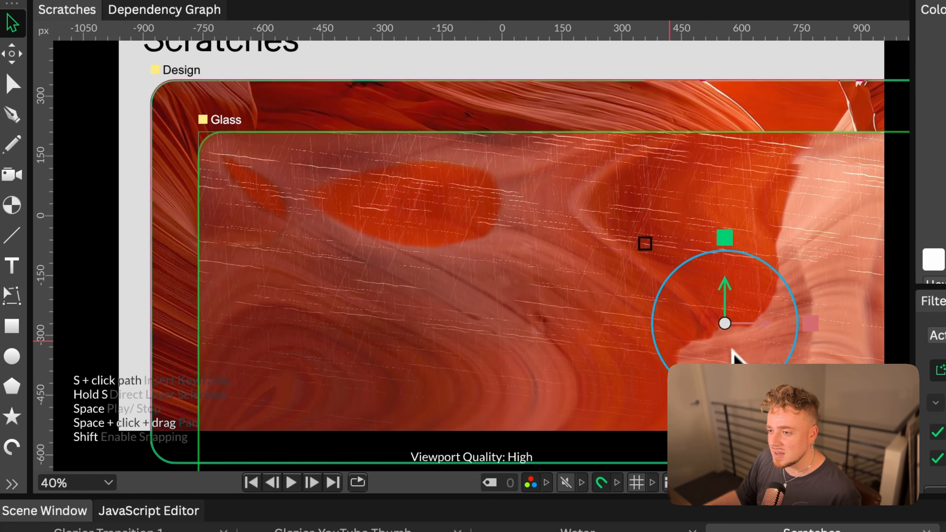
scroll(577, 261, up, 1)
drag(578, 250, 515, 245)
scroll(375, 259, up, 3)
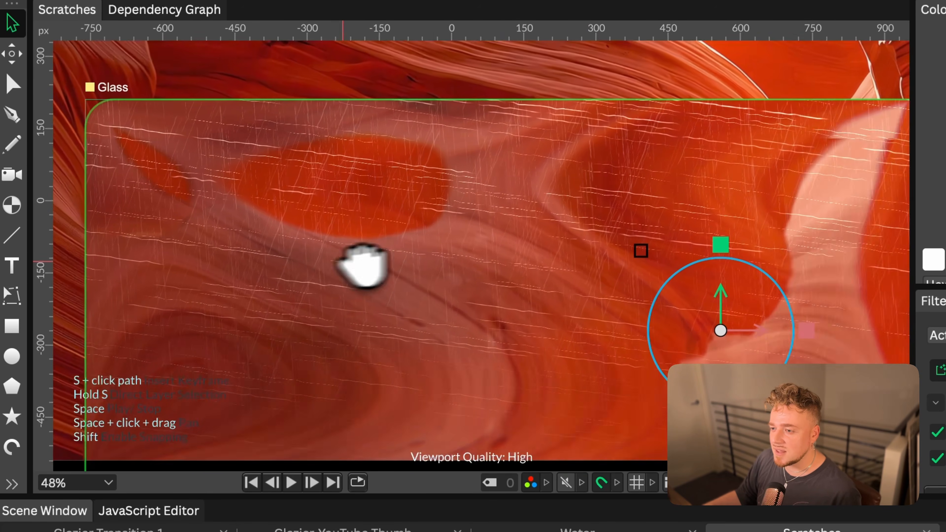
Examine the scratched glass pane on the canvas and the Mattes list of the Design layer's Glazier 2 filter
drag(363, 265, 415, 261)
scroll(503, 225, down, 2)
drag(503, 225, 454, 247)
scroll(454, 247, down, 1)
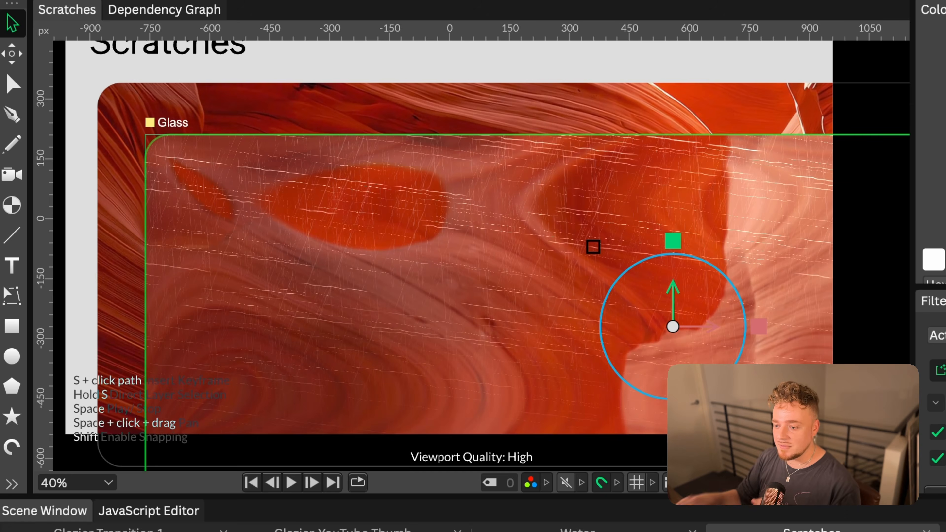
click(341, 435)
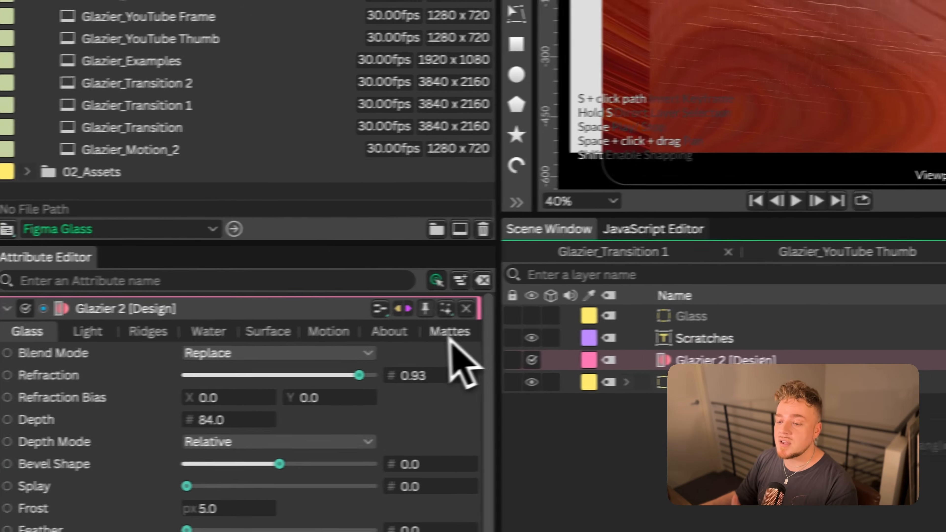
click(70, 351)
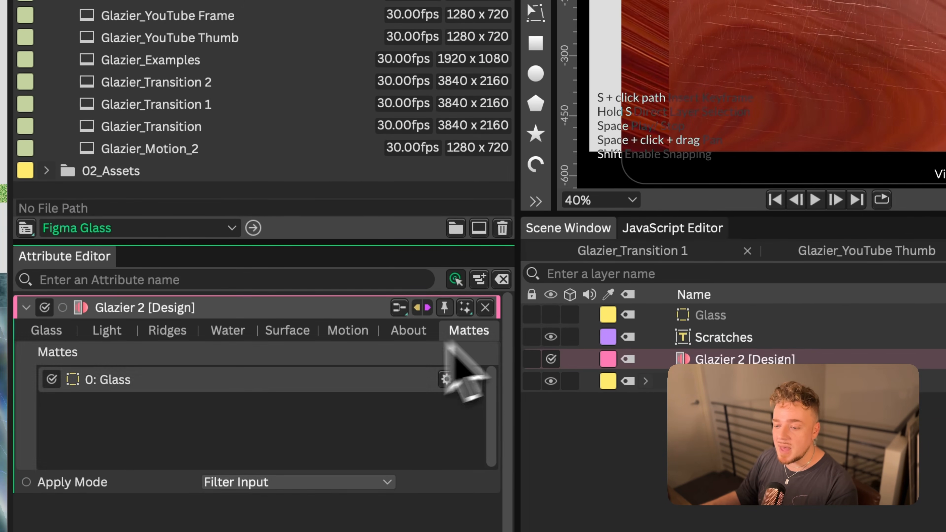
Search for Glazier utilities and add the Glazier Pane Pin to the Design layer's Glazier 2 filter
click(738, 357)
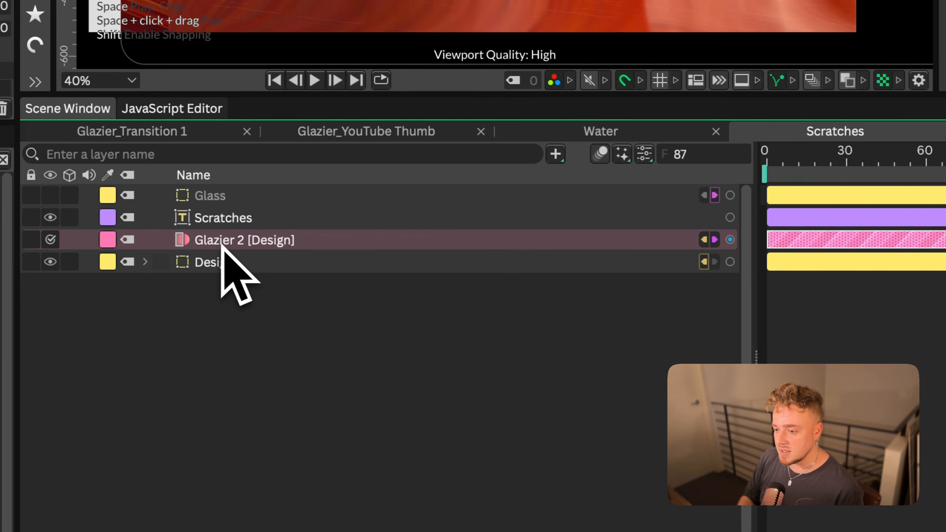
key(super+period)
text(glazi)
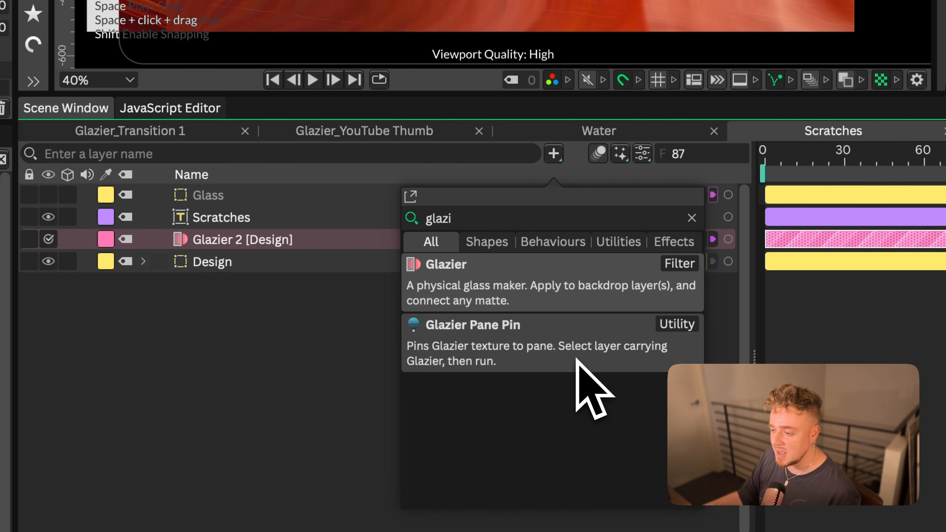
click(567, 360)
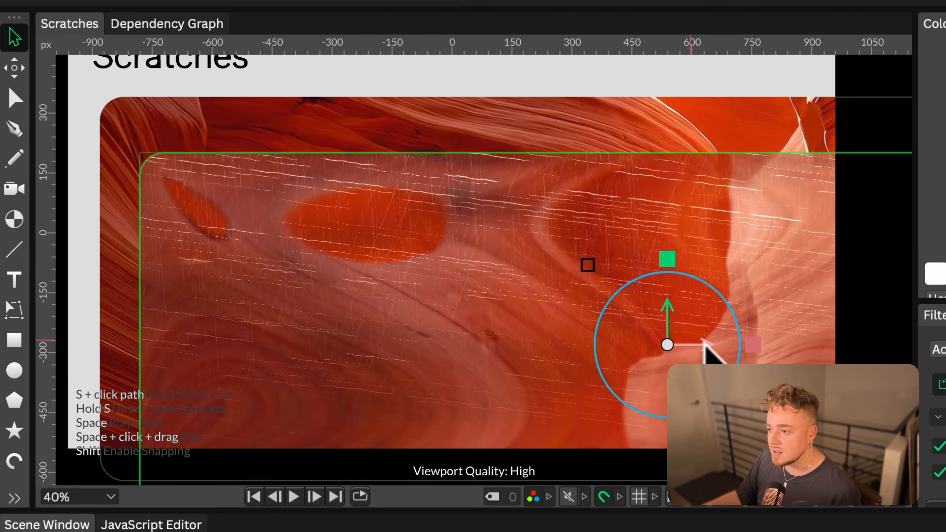
Try moving the Glass and Design layers in turn to test whether the surface texture stays pinned to the pane
drag(703, 342, 667, 344)
click(537, 350)
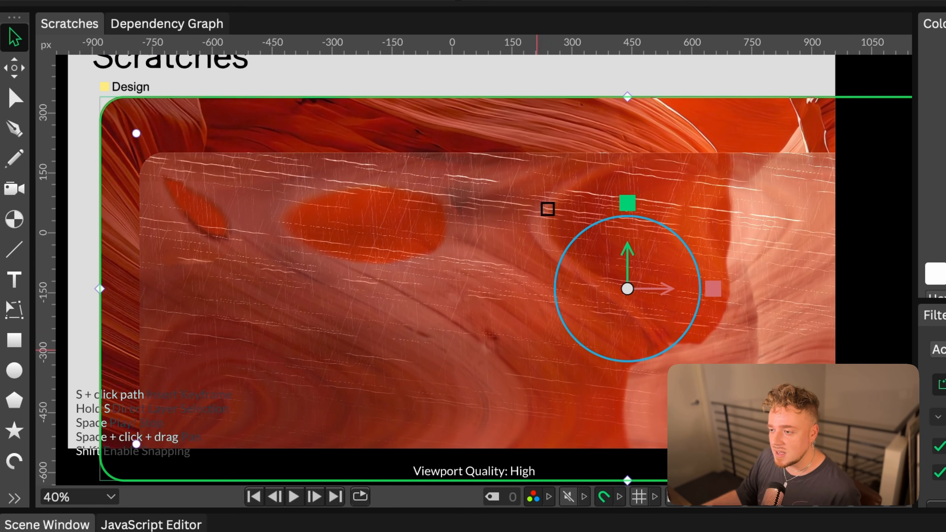
drag(520, 250, 588, 228)
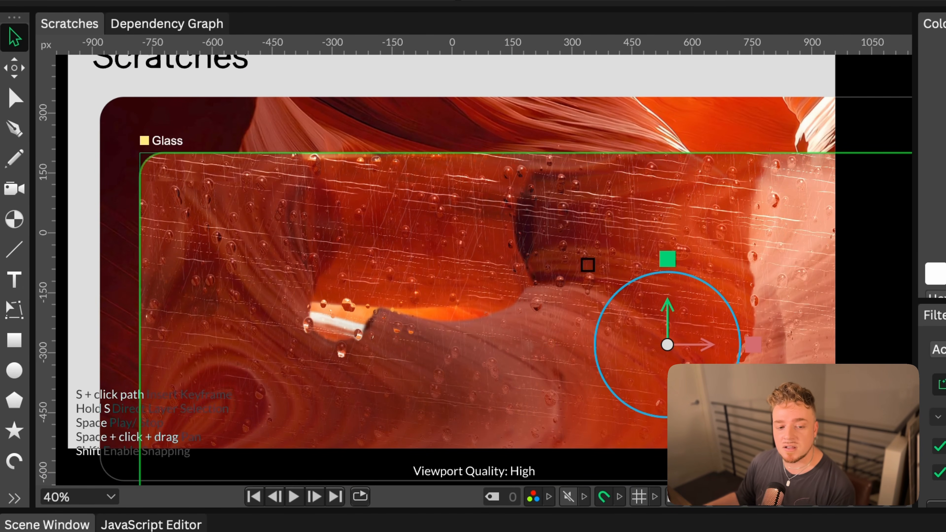
key(Escape)
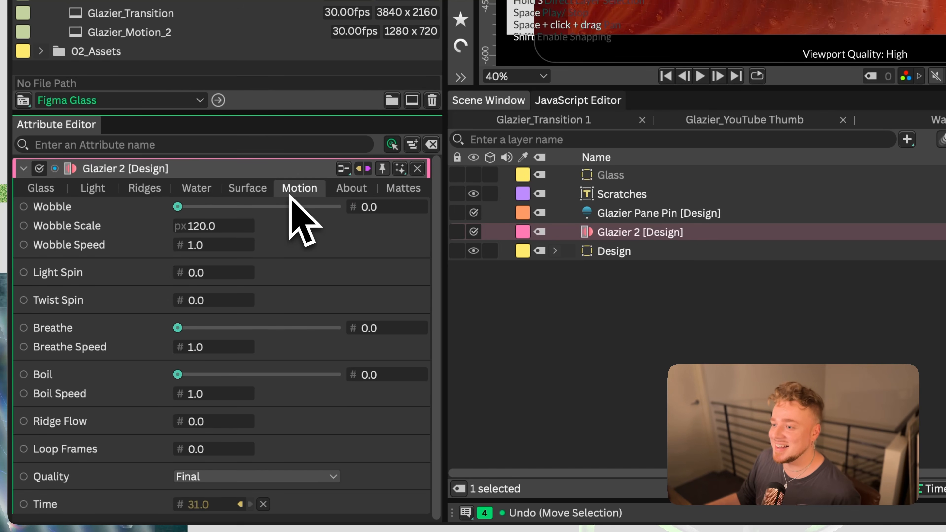
Set Refraction to 0.79, Depth to 108.0, Bevel Shape to -1.0 and Splay to 1.0, with Concentric ridges at a Ridge Depth of 0.94
click(41, 189)
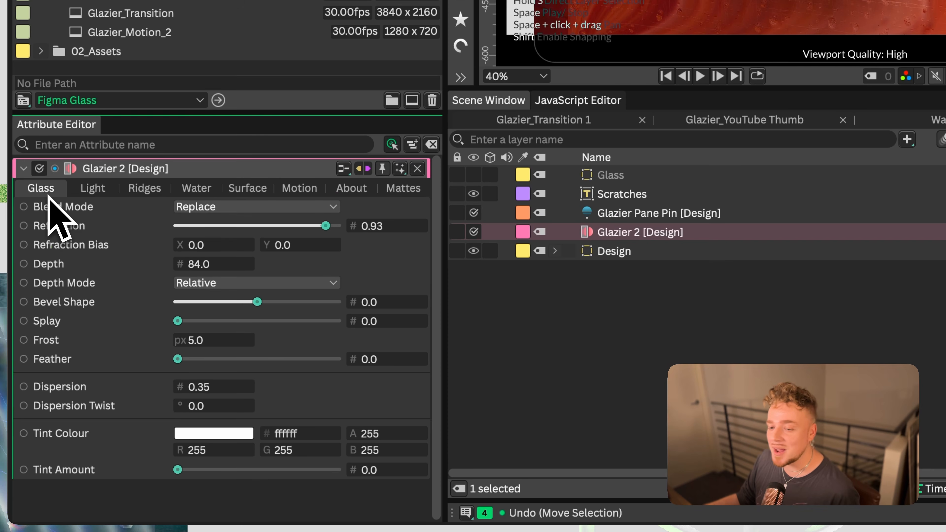
click(144, 189)
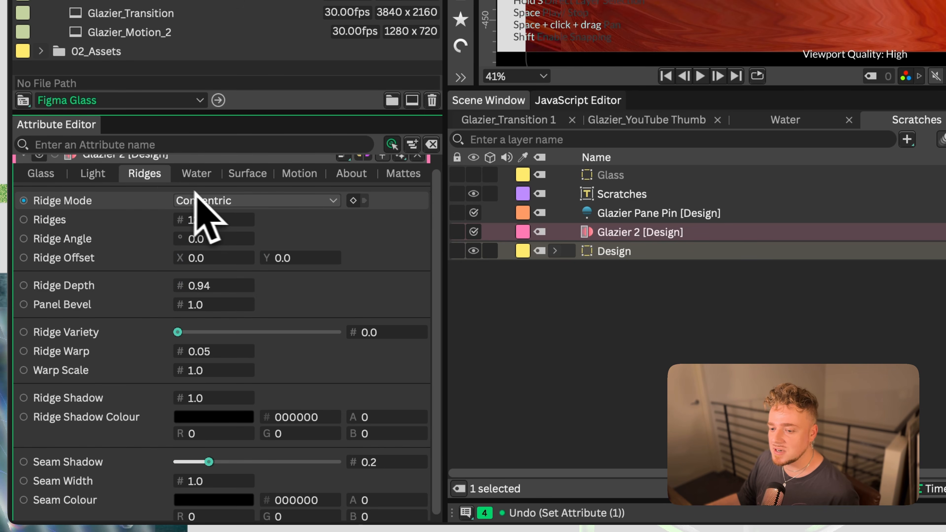
Animate the glass with Wobble at 0.7, Wobble Scale at 597 px and Wobble Speed at 1.27, previewing it in playback
click(299, 173)
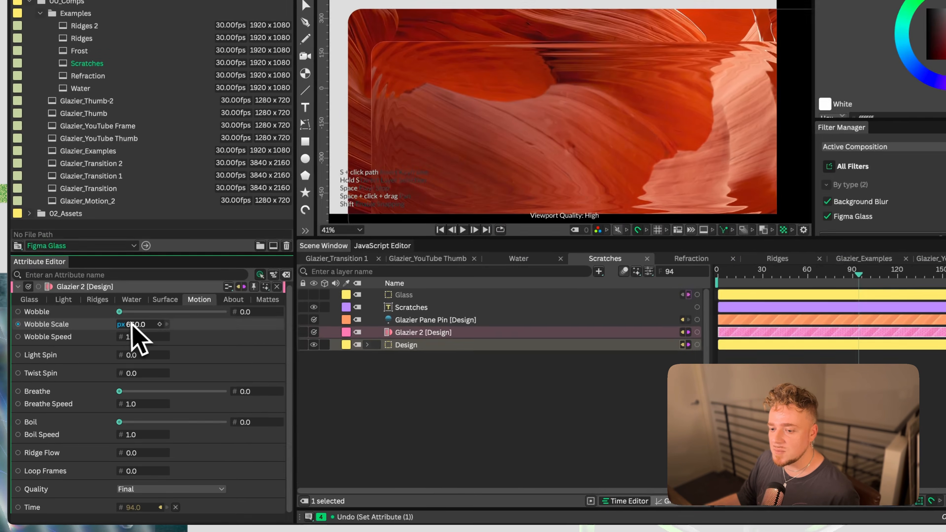
drag(120, 313, 244, 321)
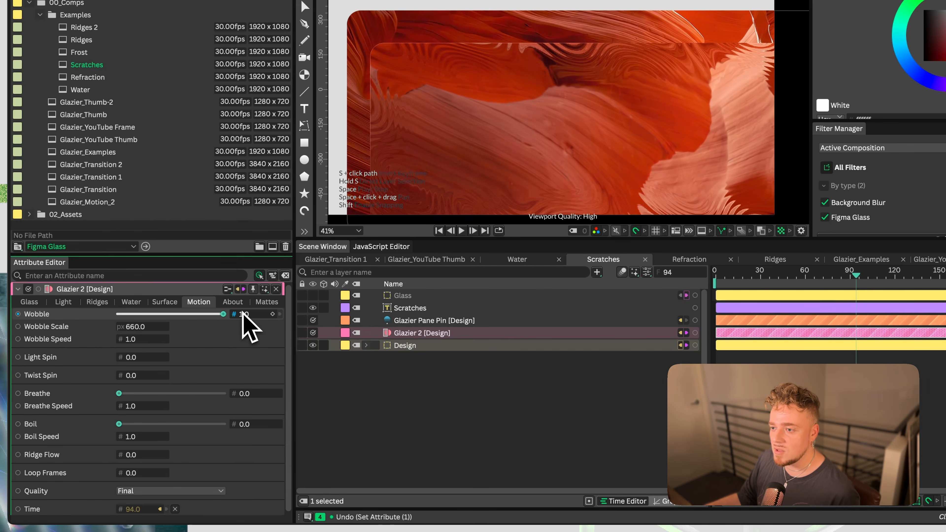
key(space)
key(space)
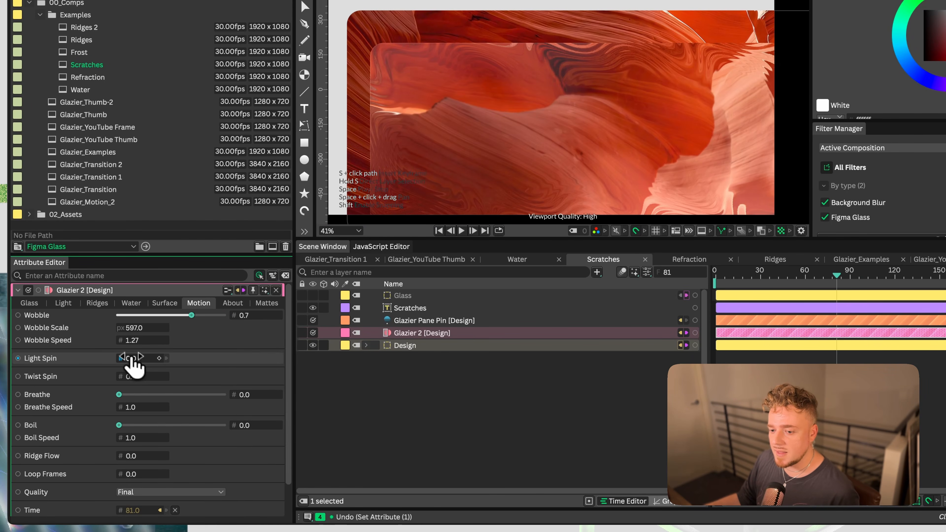
Raise Light Spin to 0.66 during playback and check the filter's light settings
drag(137, 359, 172, 360)
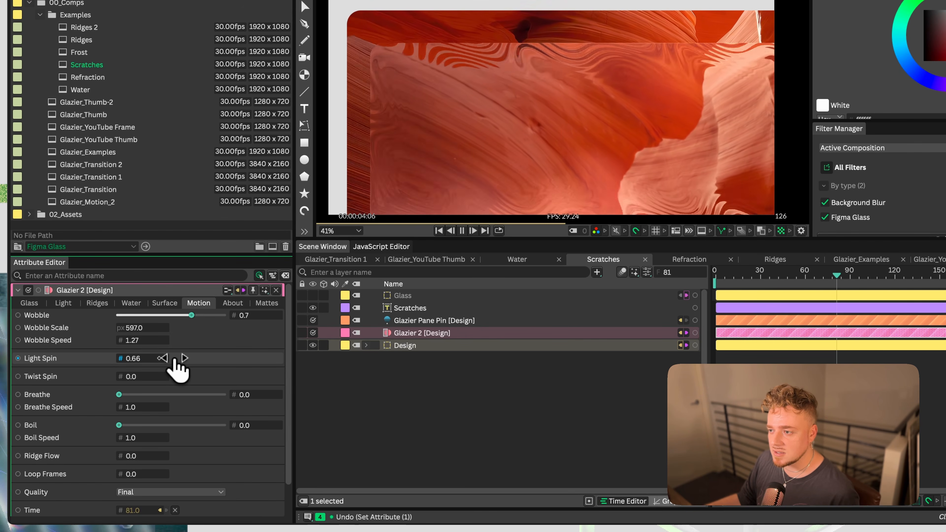
click(63, 303)
key(space)
Set the glass's Dispersion to 2.0 and Dispersion Twist to 32°, and preview the colour fringing in playback
click(29, 304)
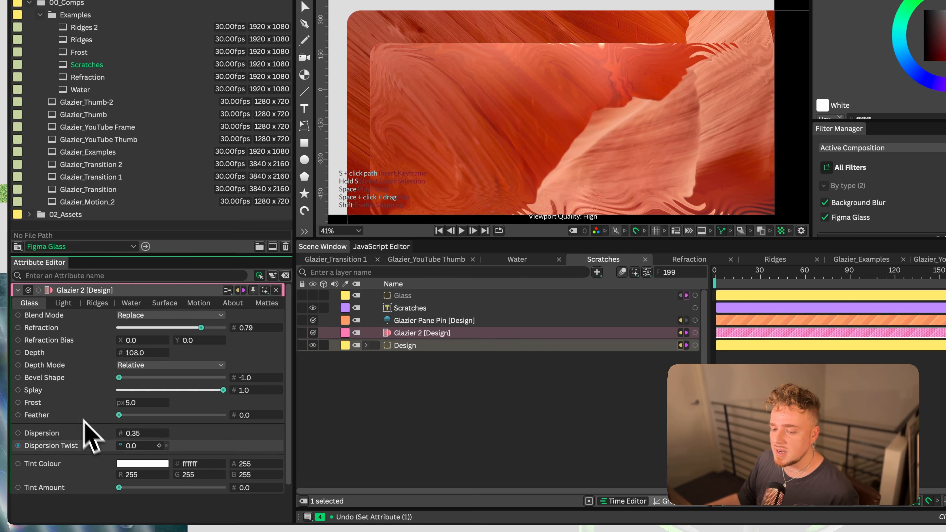
key(space)
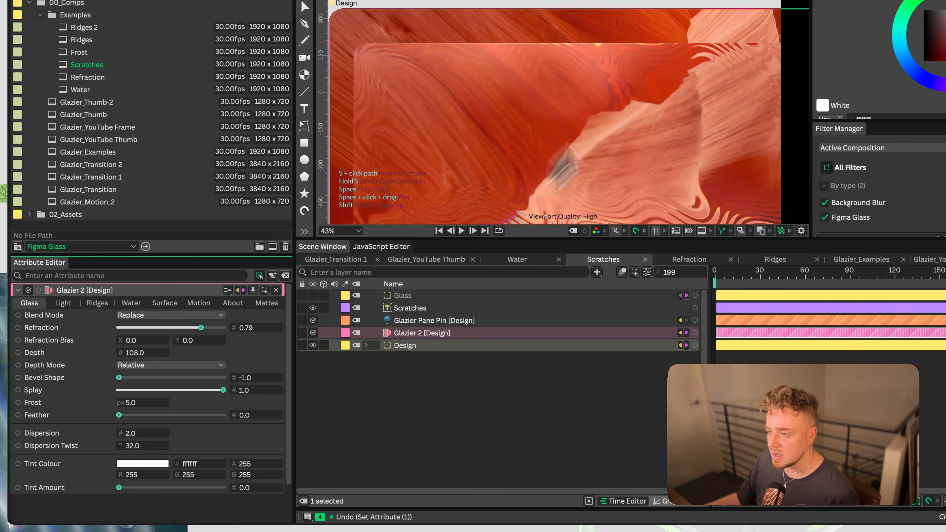
scroll(654, 65, up, 1)
key(space)
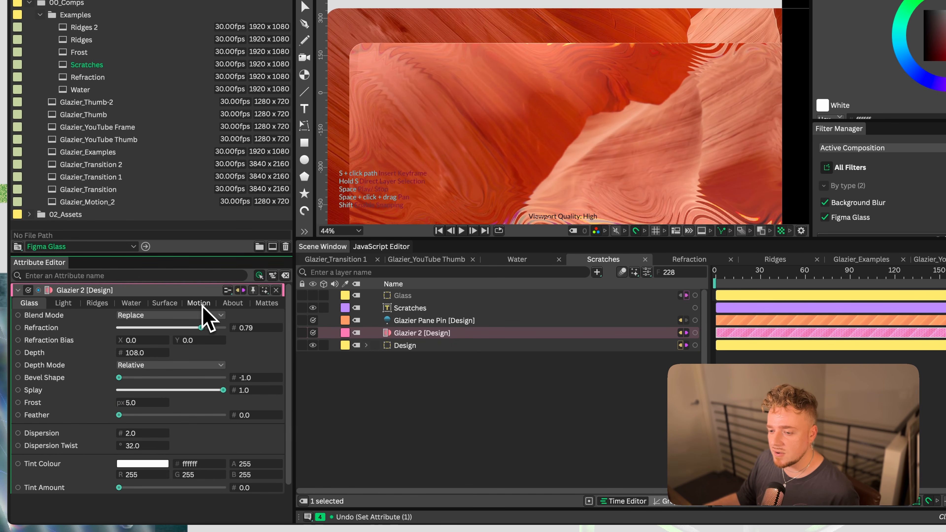
Set Light Spin to 0.21 and Twist Spin to 0.67, and play the composition to preview the rotating dispersion
click(199, 303)
scroll(160, 375, down, 1)
drag(147, 374, 232, 380)
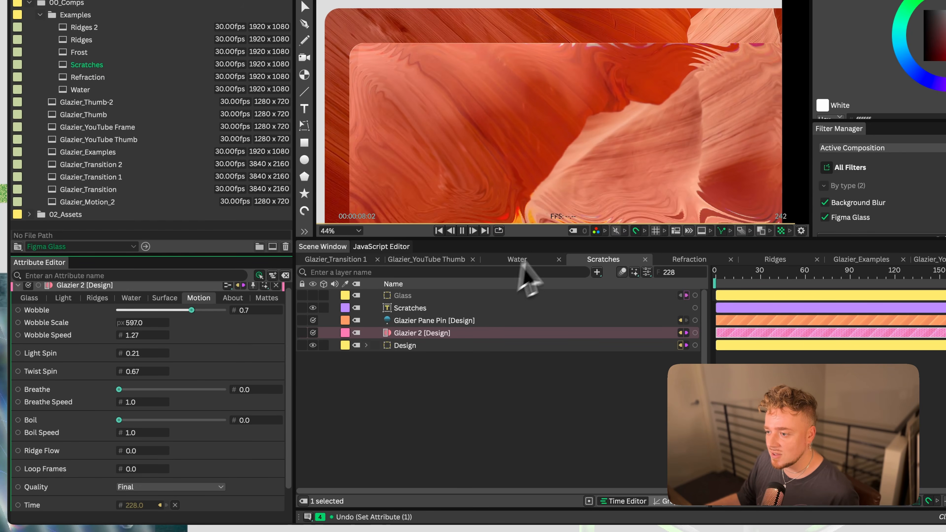
key(space)
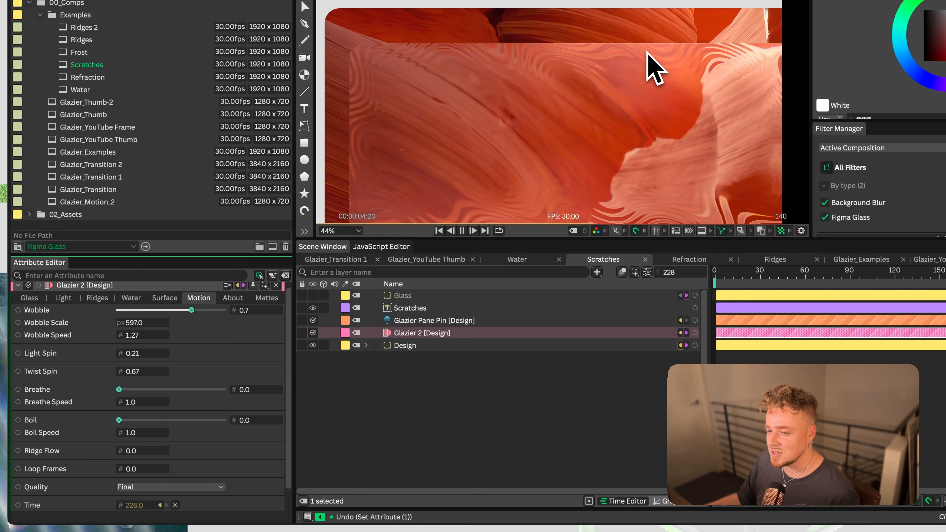
key(space)
Adjust the number of ridges, set Wobble to 0.0, Breathe to 1.0, Breathe Speed to 5.32 and Ridge Flow to 3.04, and preview the motion
click(98, 303)
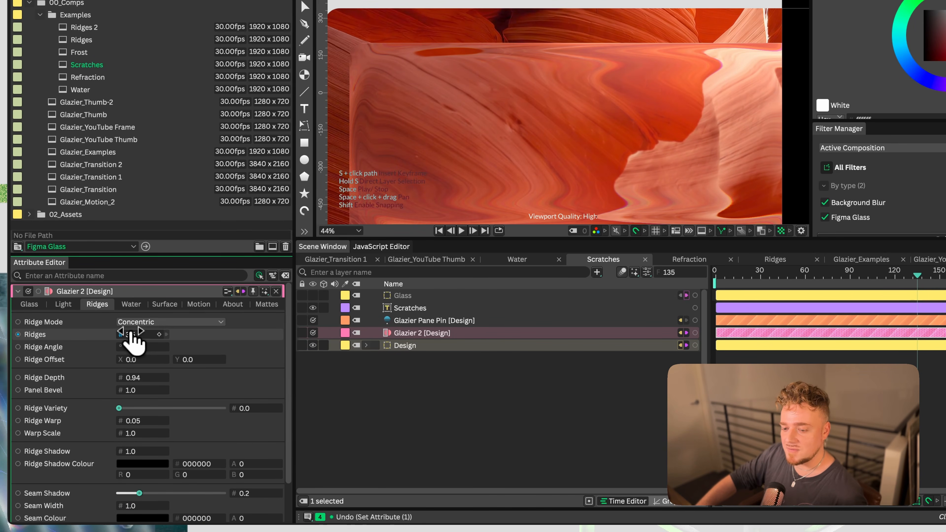
drag(136, 334, 149, 335)
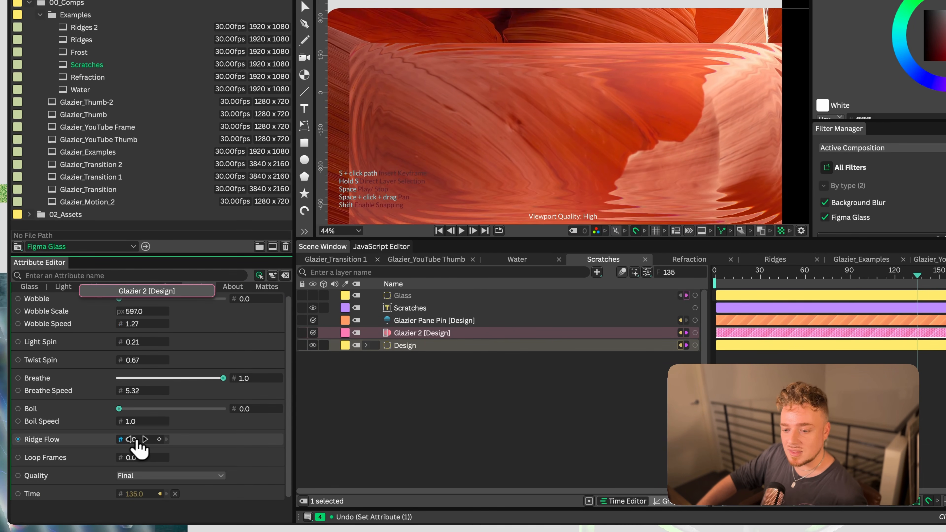
key(space)
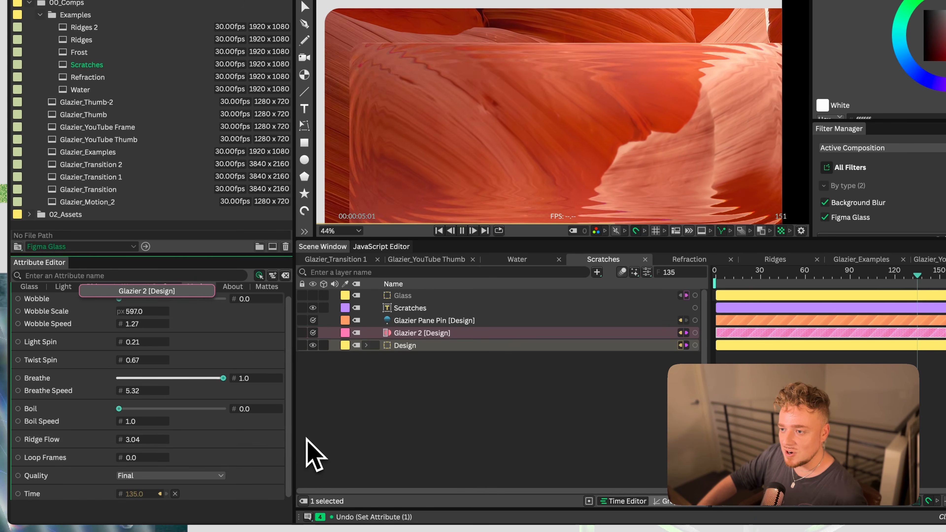
Switch to the cavalry-field-kit readme on GitHub and examine the FieldKit filter table with its previews and available styles
scroll(453, 212, down, 1)
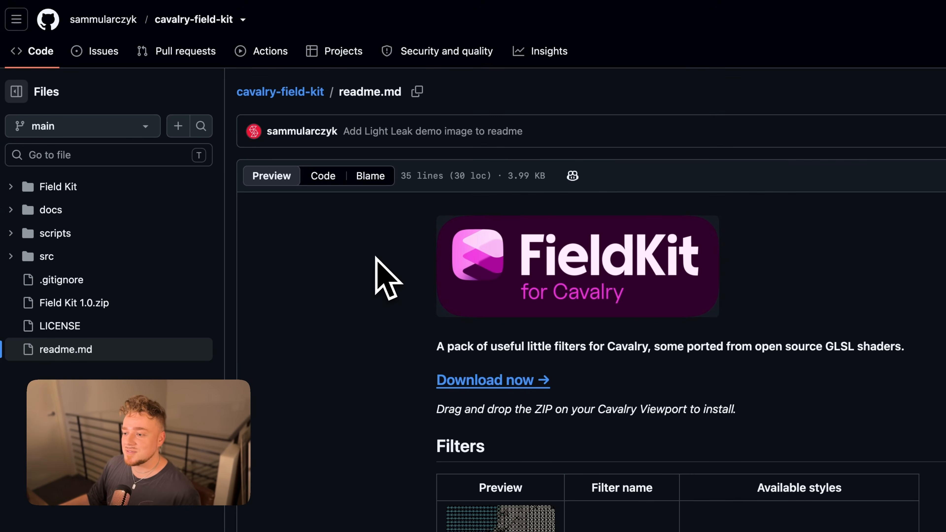
scroll(378, 255, down, 2)
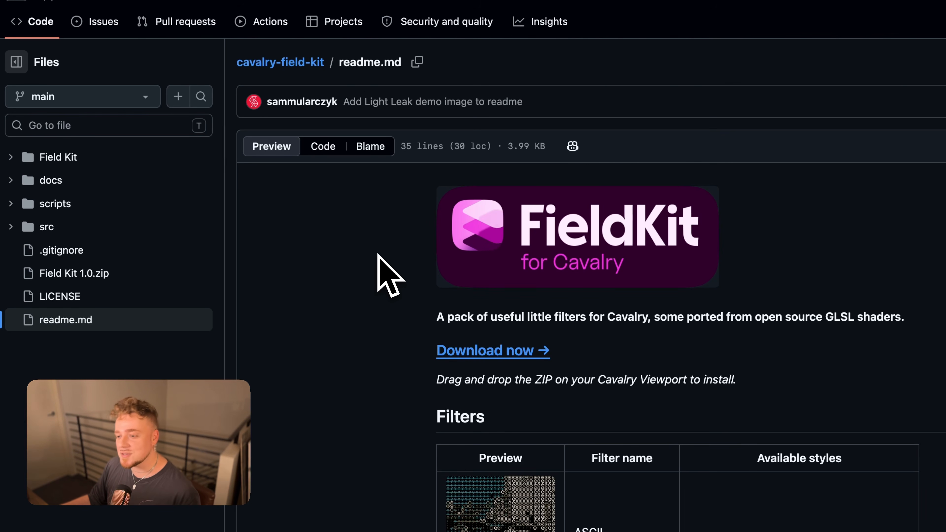
scroll(377, 254, down, 3)
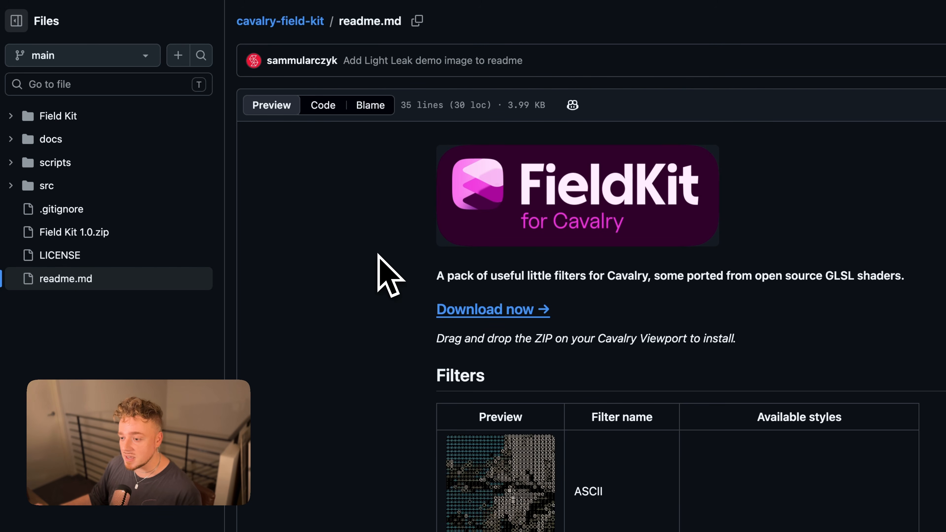
scroll(416, 323, down, 2)
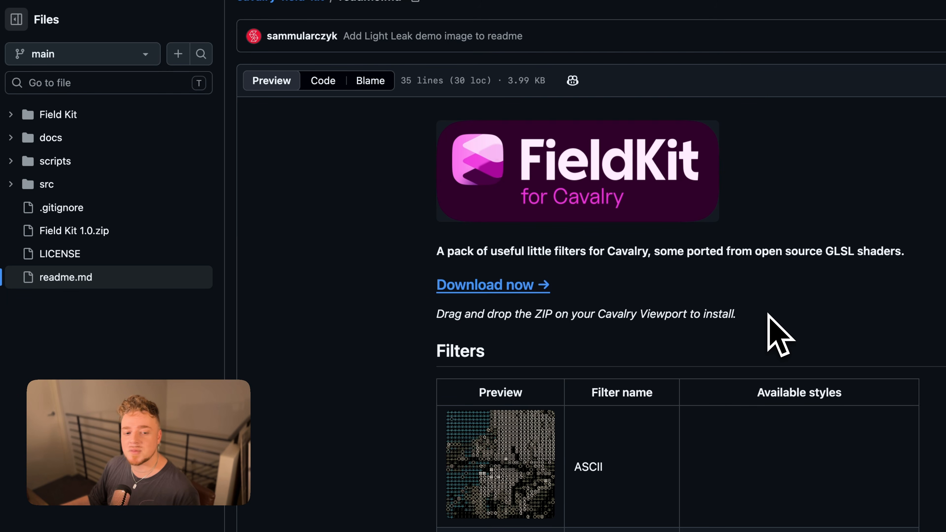
scroll(768, 315, down, 5)
scroll(382, 248, down, 5)
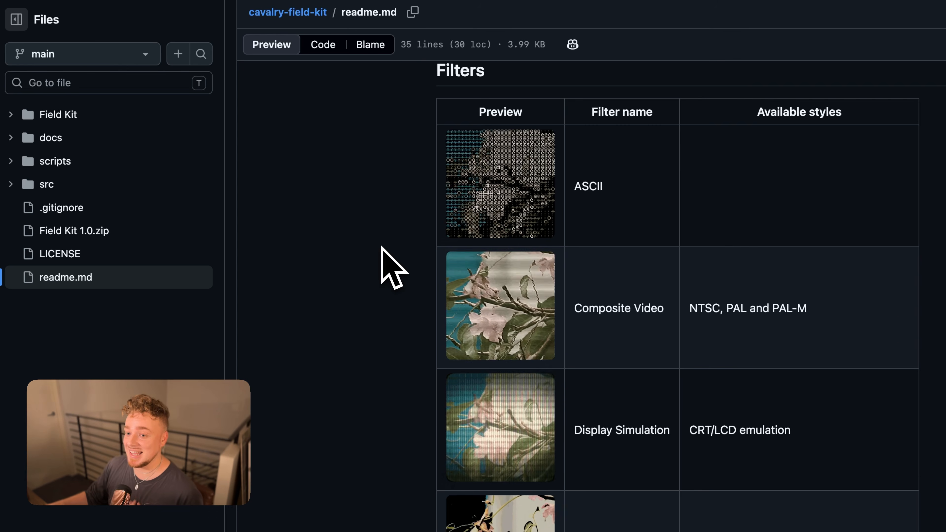
scroll(382, 247, up, 2)
scroll(594, 241, down, 8)
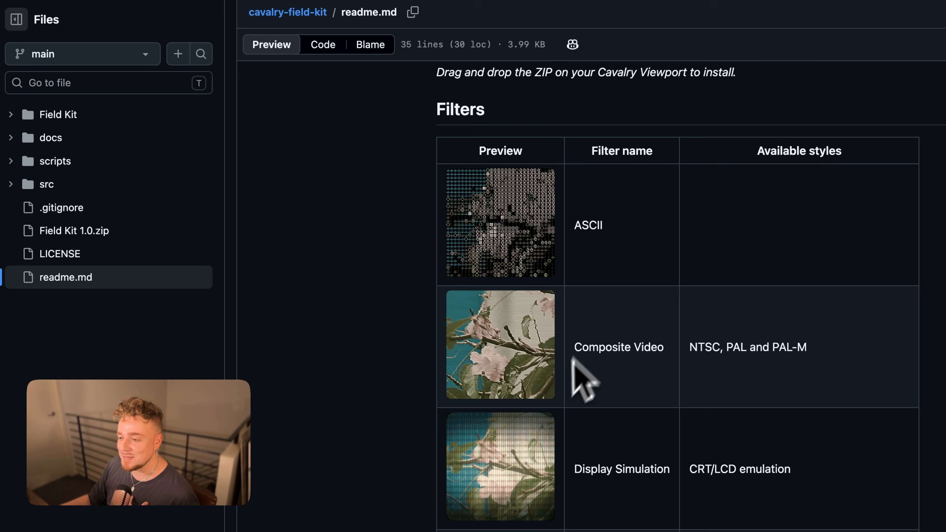
scroll(599, 360, down, 10)
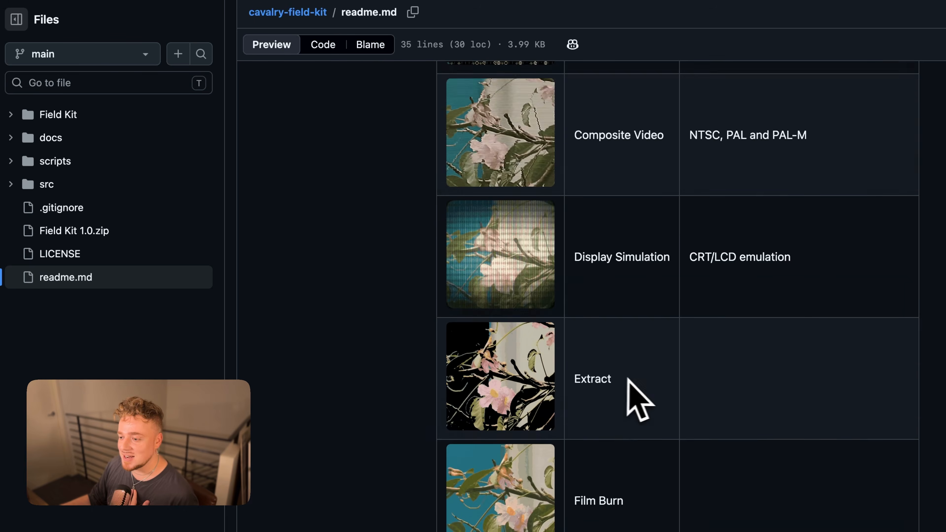
scroll(616, 368, down, 4)
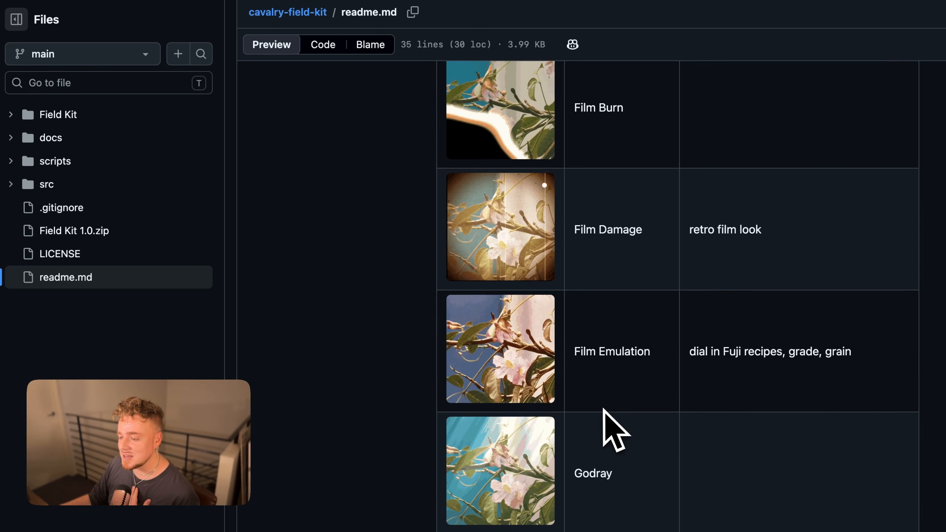
scroll(625, 432, down, 20)
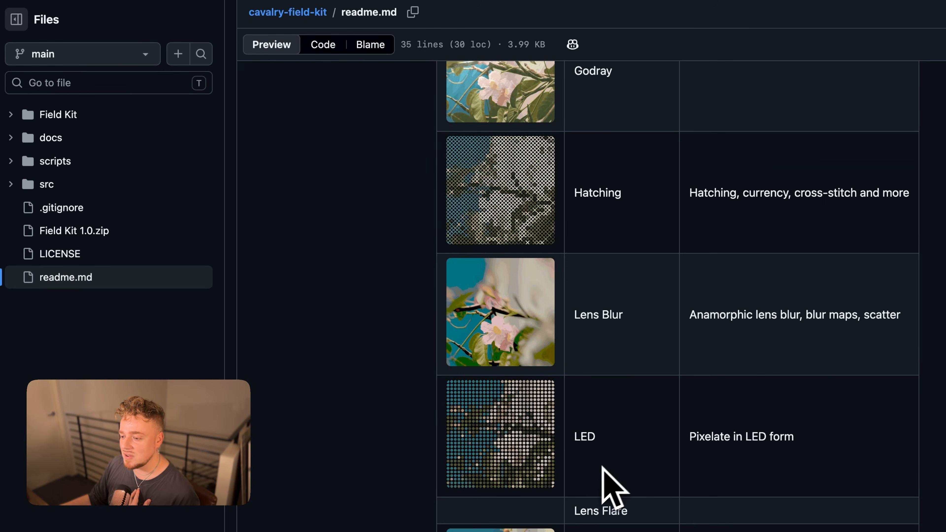
scroll(643, 421, down, 18)
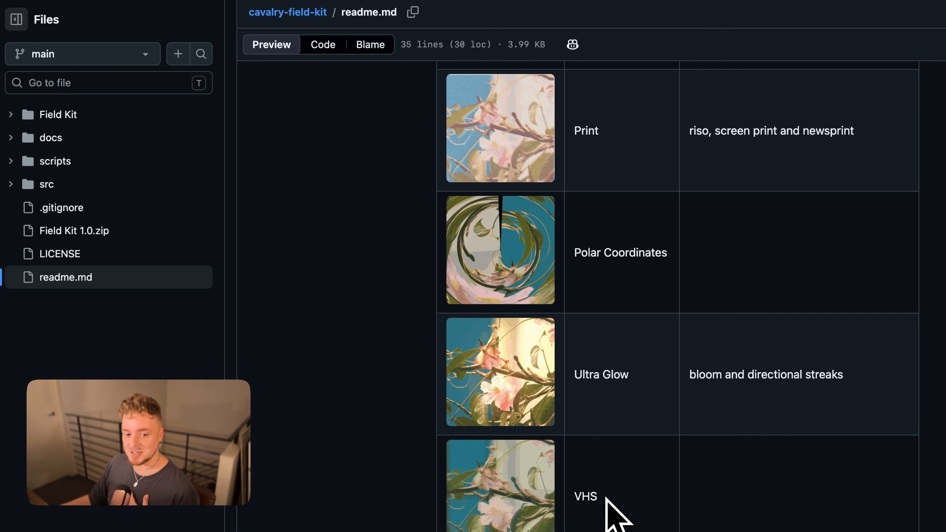
Go to the readme's Credits section and open CREDITS.md to examine the sources behind each filter
scroll(605, 498, down, 1)
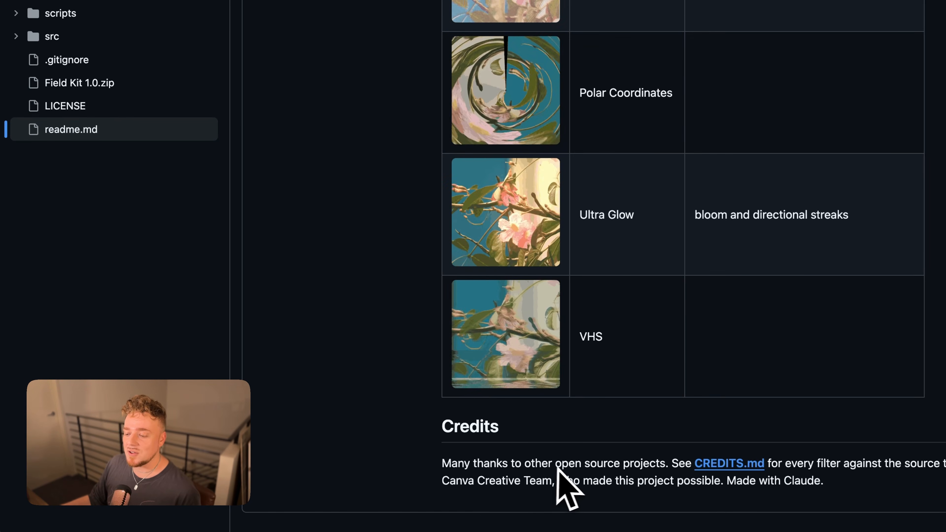
click(706, 464)
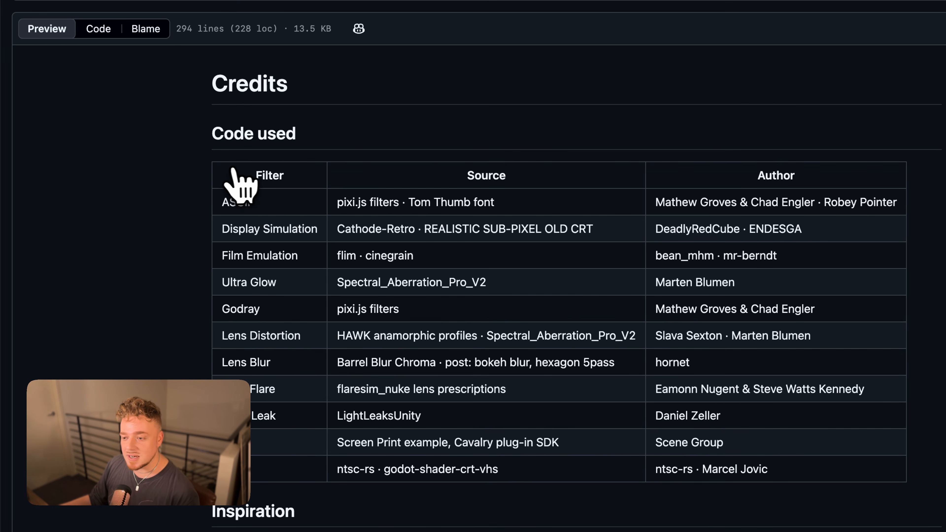
Review the filter credits and readme, and switch to Cavalry to install the downloaded FieldKit ZIP onto the viewport
scroll(232, 169, down, 2)
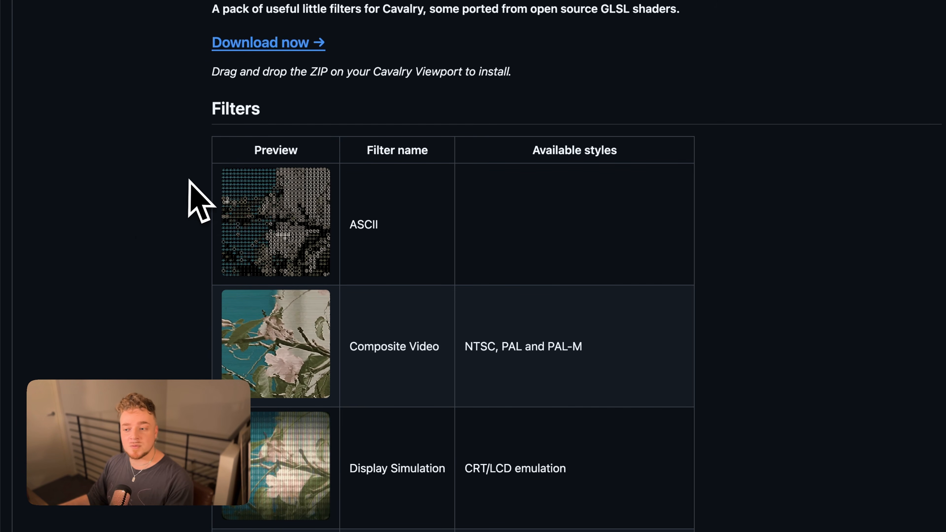
scroll(190, 184, up, 5)
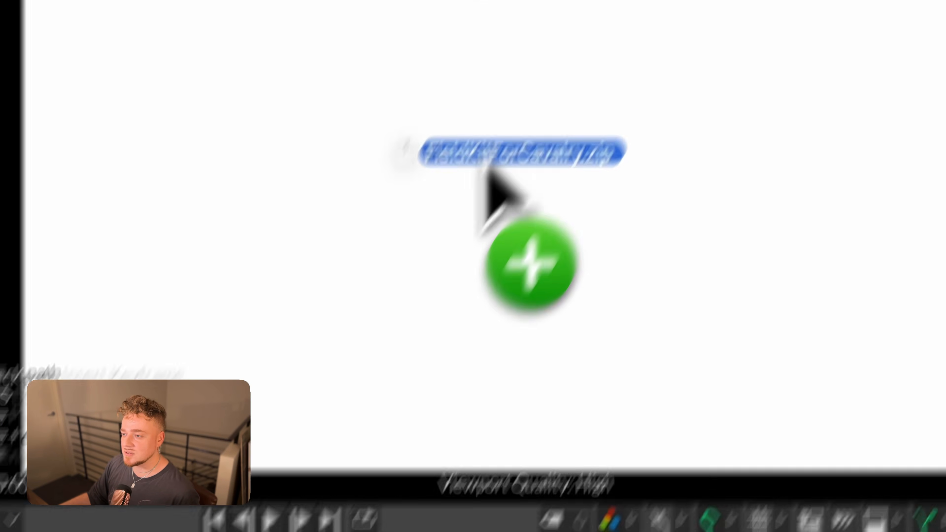
drag(500, 190, 433, 263)
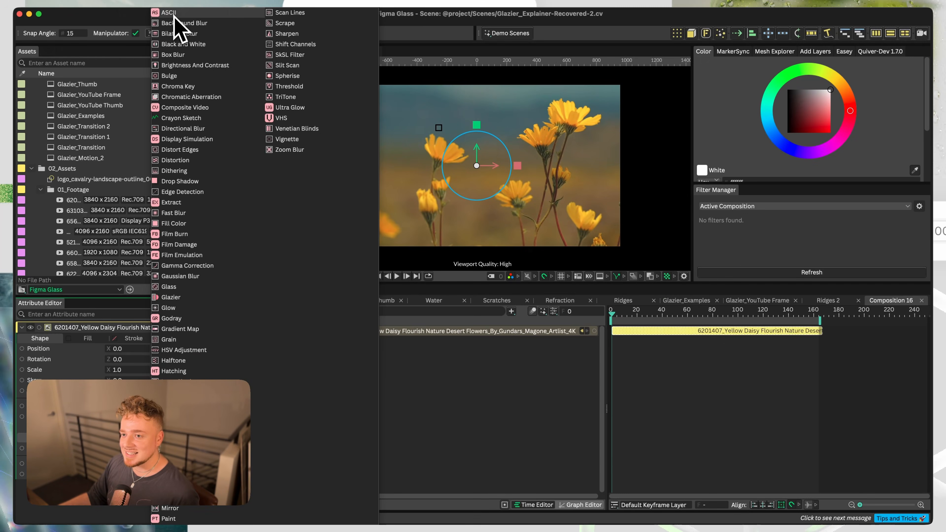
Apply the ASCII filter to the yellow daisy footage, set its Text Size to 29.0 and preview the composition
click(169, 12)
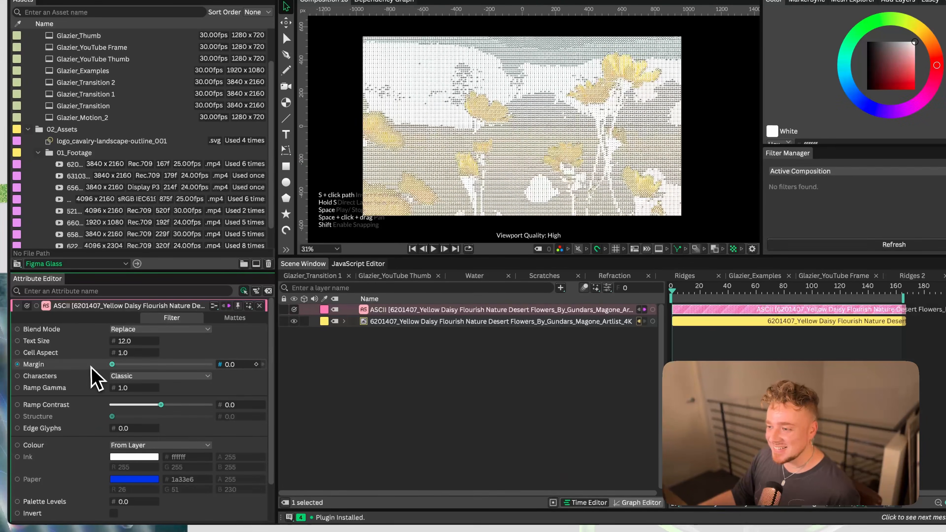
scroll(520, 169, up, 2)
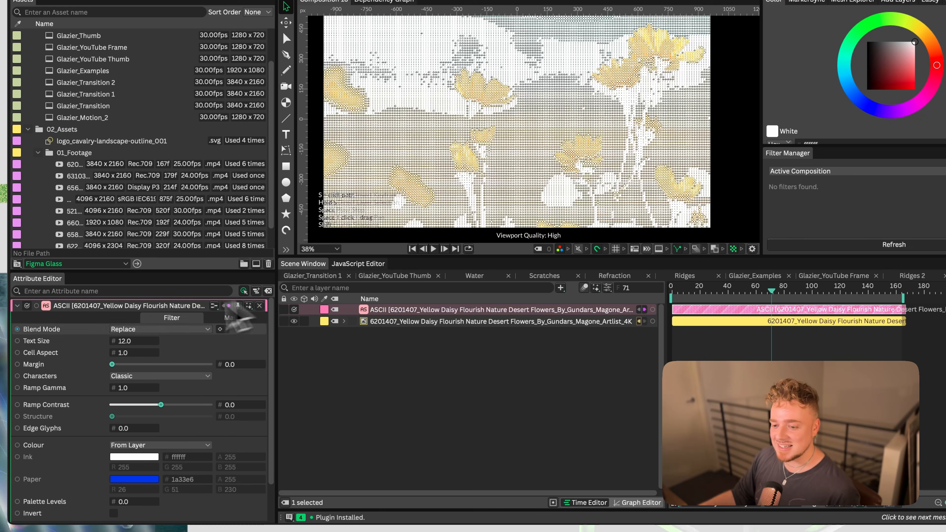
mouse_move(127, 341)
mouse_down()
mouse_move(116, 342)
mouse_move(146, 342)
mouse_move(130, 342)
mouse_up()
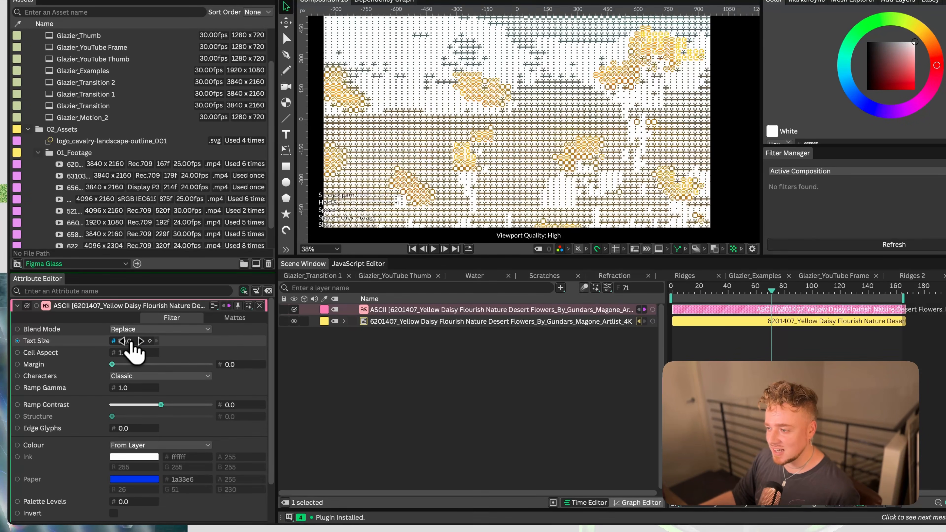
key(space)
scroll(536, 108, up, 1)
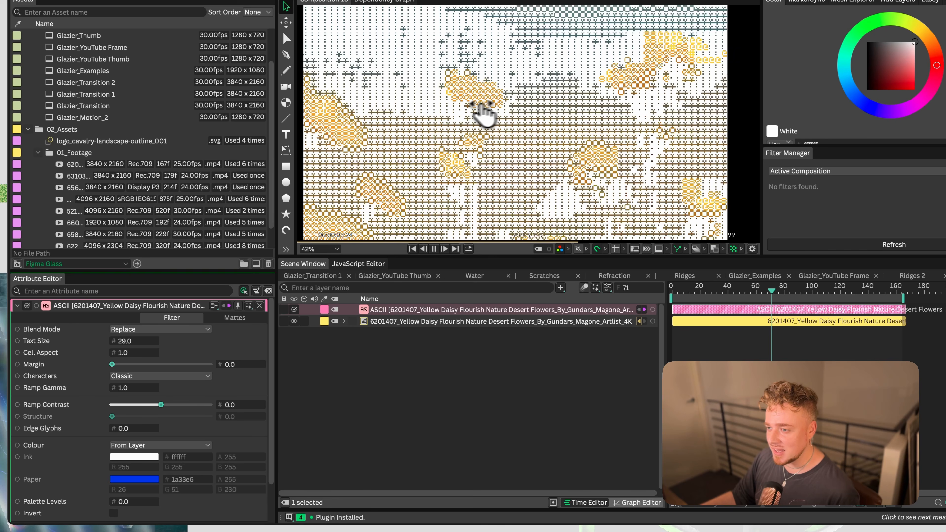
key(space)
key(space)
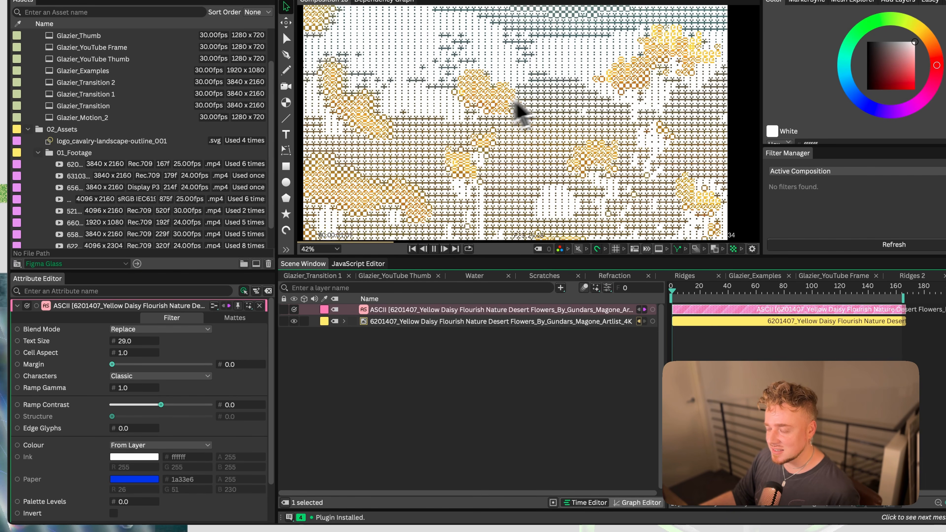
scroll(471, 120, down, 1)
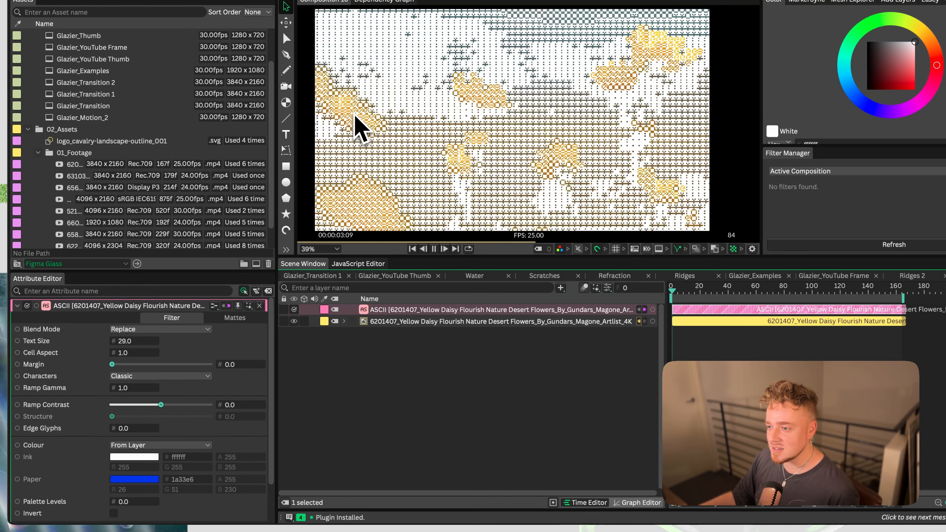
scroll(355, 115, up, 1)
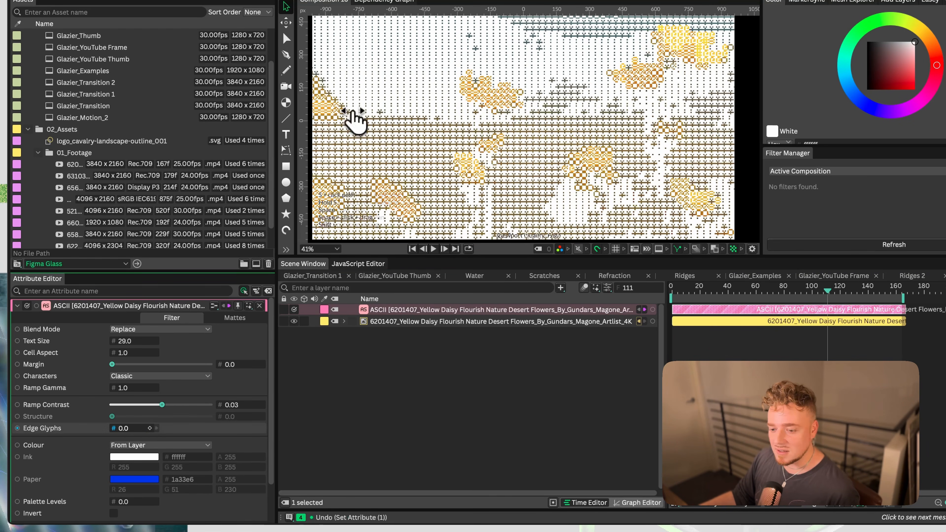
Set the ASCII filter's Edge Glyphs to 0.05 and Colour to Ink On Paper, and preview the animation
mouse_move(127, 428)
mouse_down()
mouse_move(139, 428)
mouse_move(131, 428)
mouse_up()
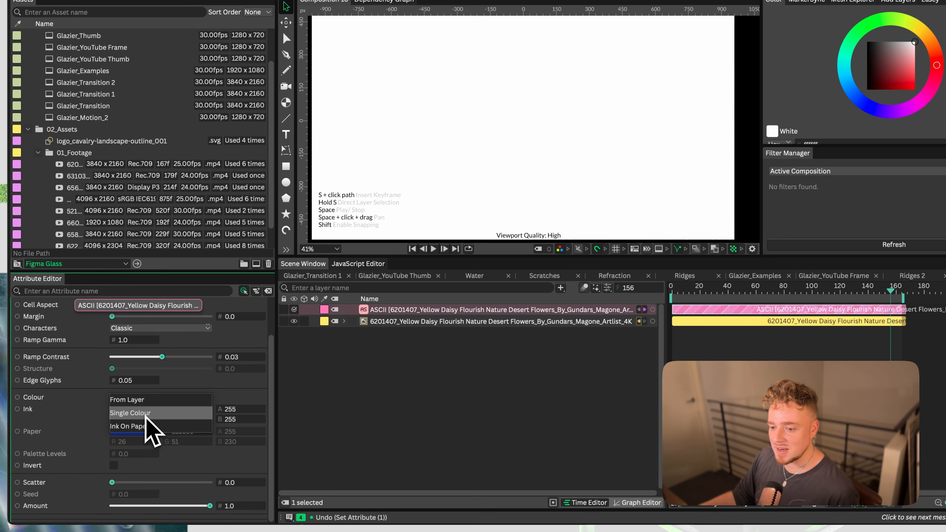
click(147, 424)
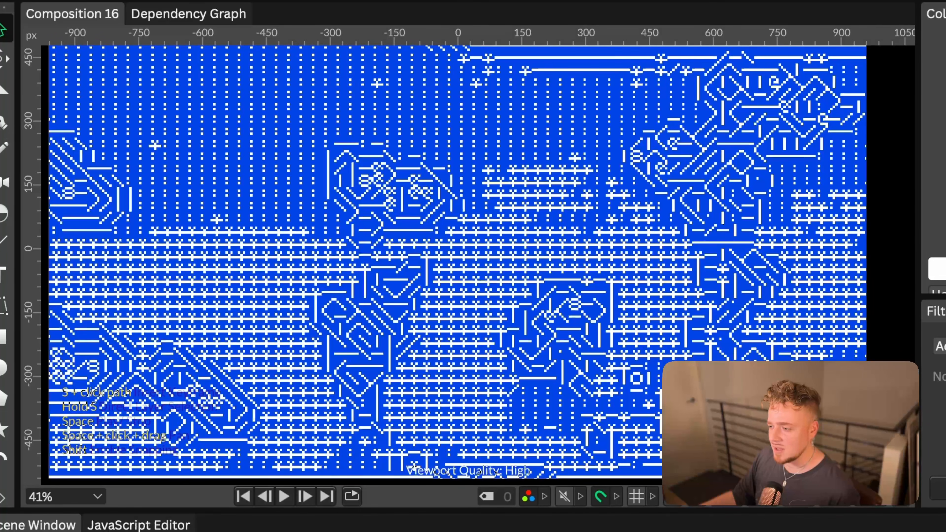
key(space)
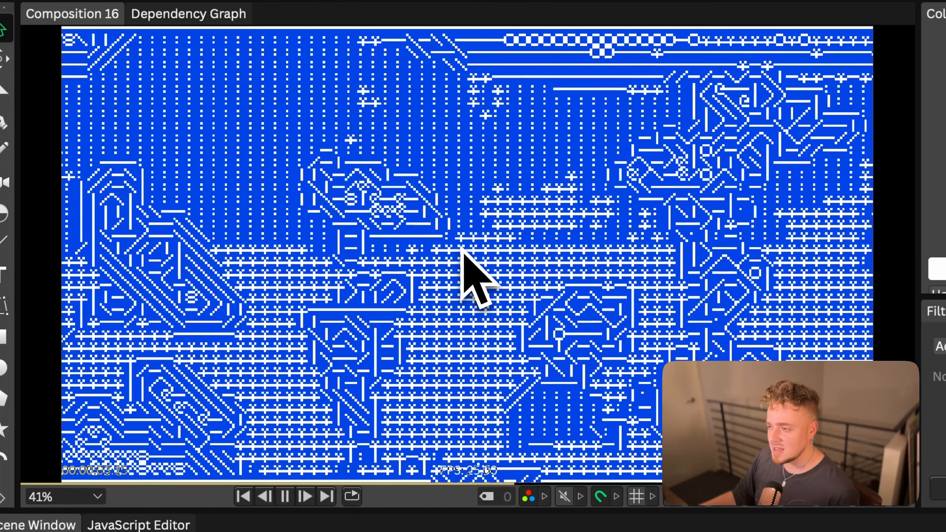
scroll(461, 248, down, 1)
key(space)
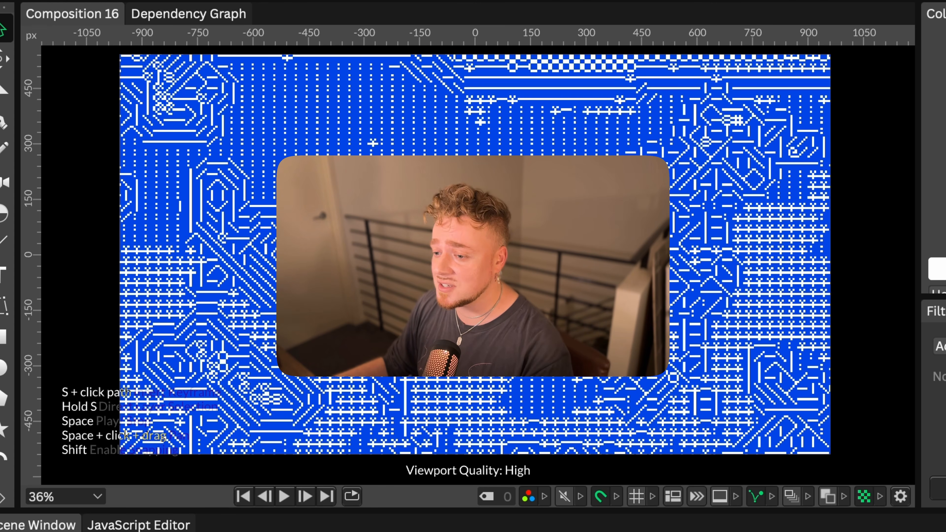
Replay the composition and examine the moving ASCII edge glyphs at different magnifications
key(space)
key(space)
scroll(467, 369, up, 3)
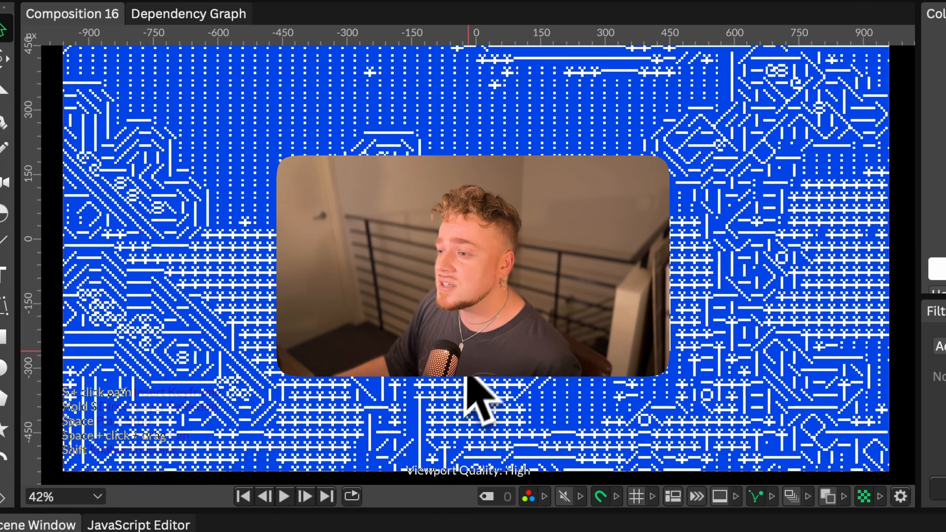
scroll(468, 351, down, 2)
scroll(470, 377, down, 2)
scroll(470, 378, up, 2)
key(space)
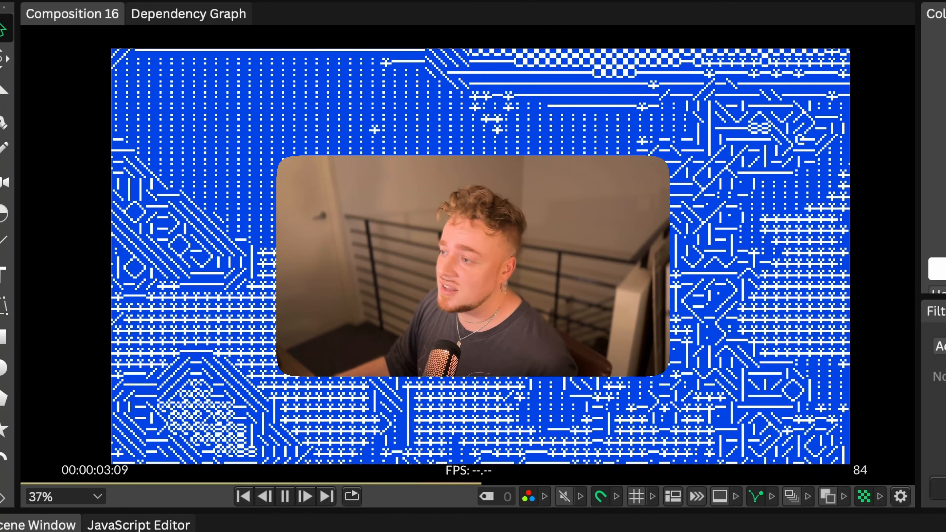
key(space)
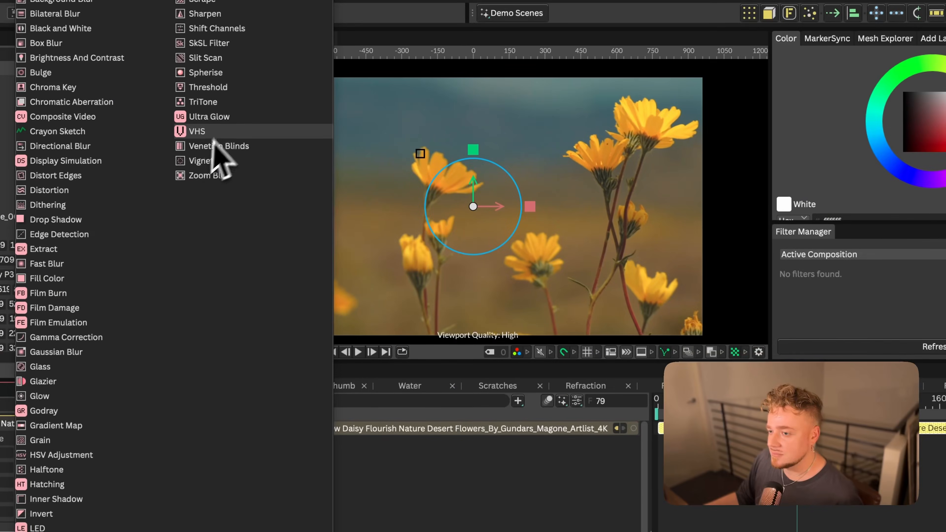
Apply the VHS filter to the unfiltered daisy footage and play the composition to preview it
click(211, 139)
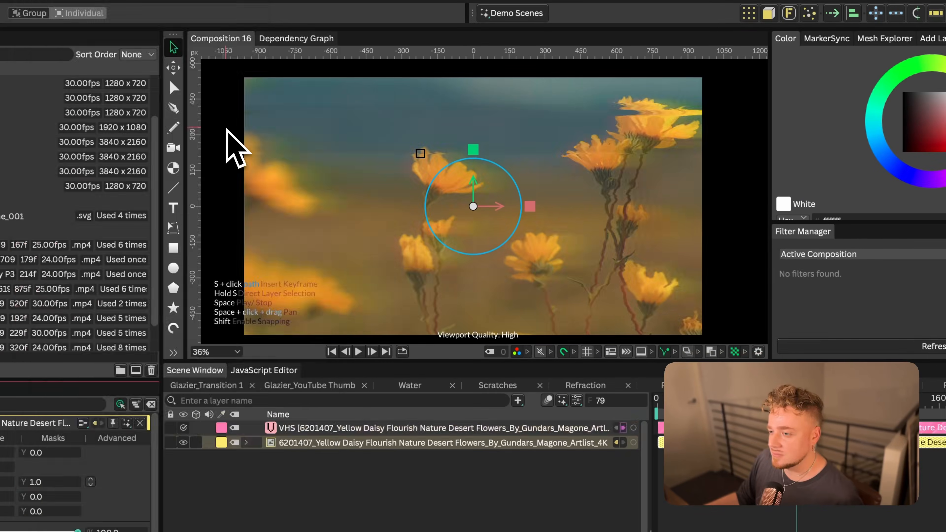
click(350, 473)
key(space)
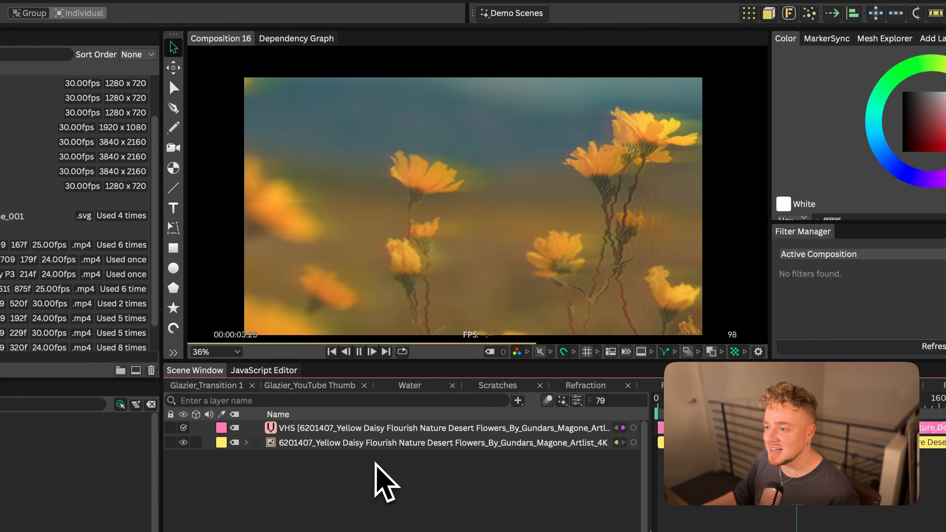
key(space)
Set the VHS filter's Format to S-VHS and increase its Switching Height while the composition plays
click(310, 429)
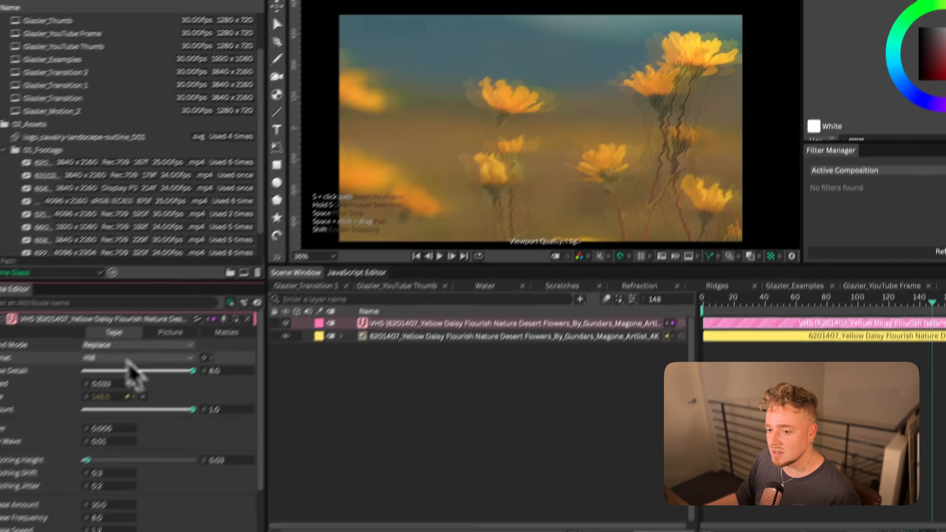
click(126, 359)
click(116, 344)
key(space)
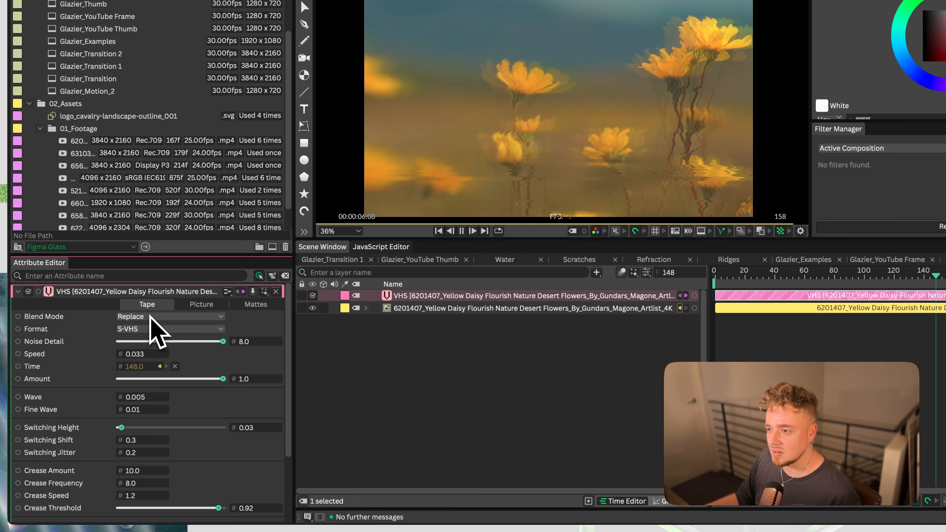
drag(121, 427, 169, 424)
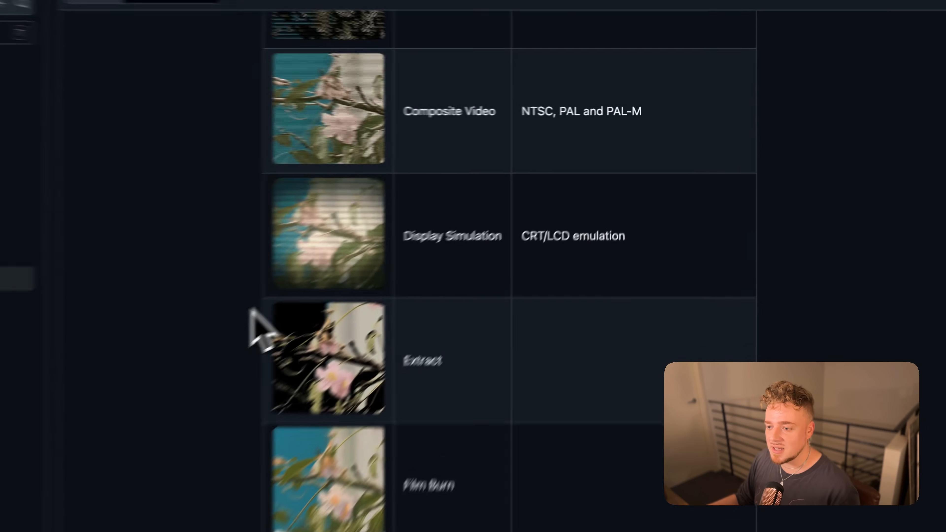
Switch to the FieldKit readme on GitHub and examine the filter table from the first entries through VHS
scroll(253, 309, up, 5)
scroll(316, 233, down, 9)
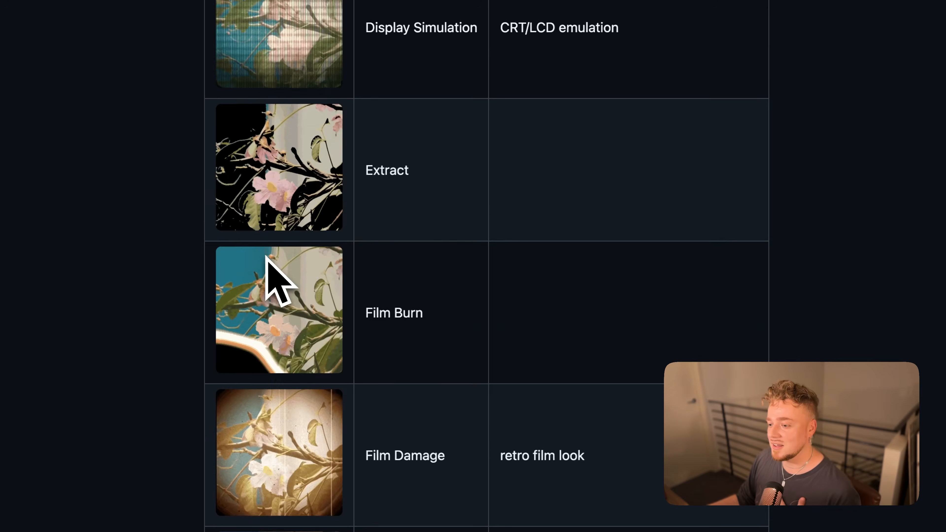
scroll(266, 258, down, 8)
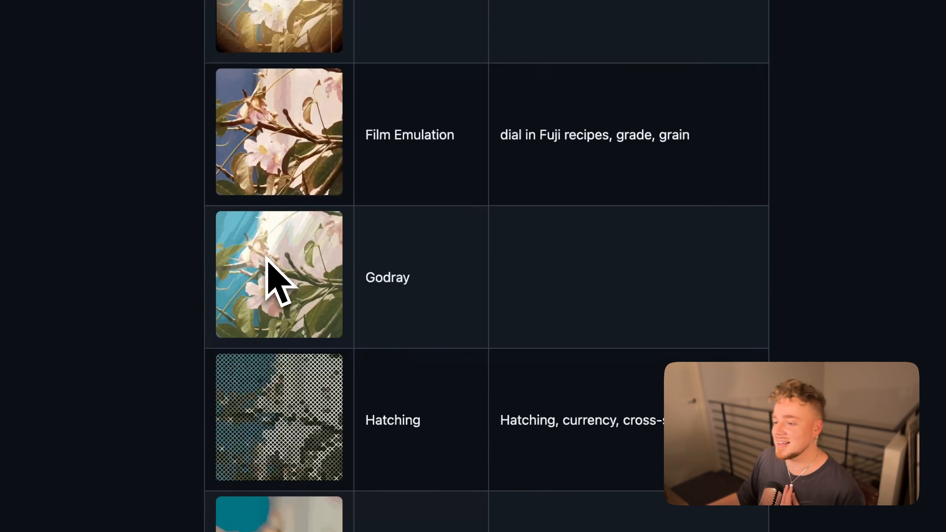
scroll(266, 257, down, 12)
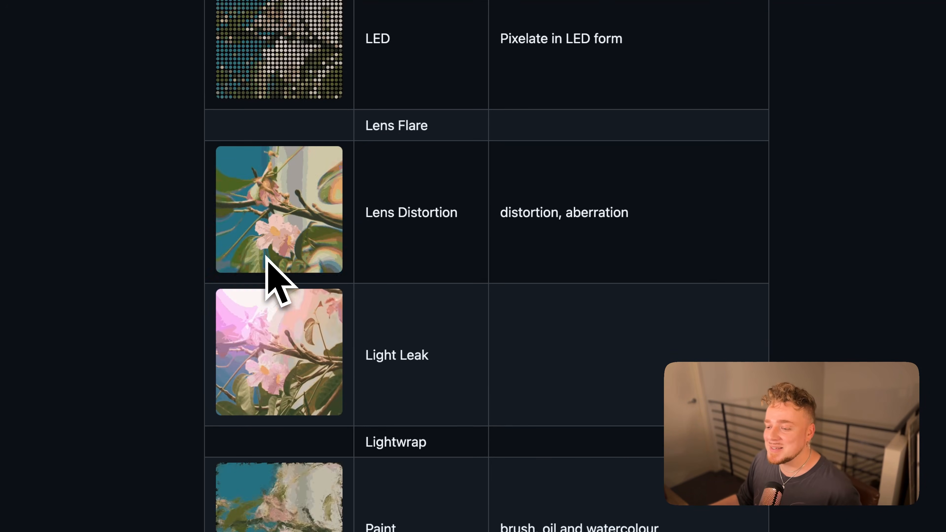
scroll(266, 257, down, 15)
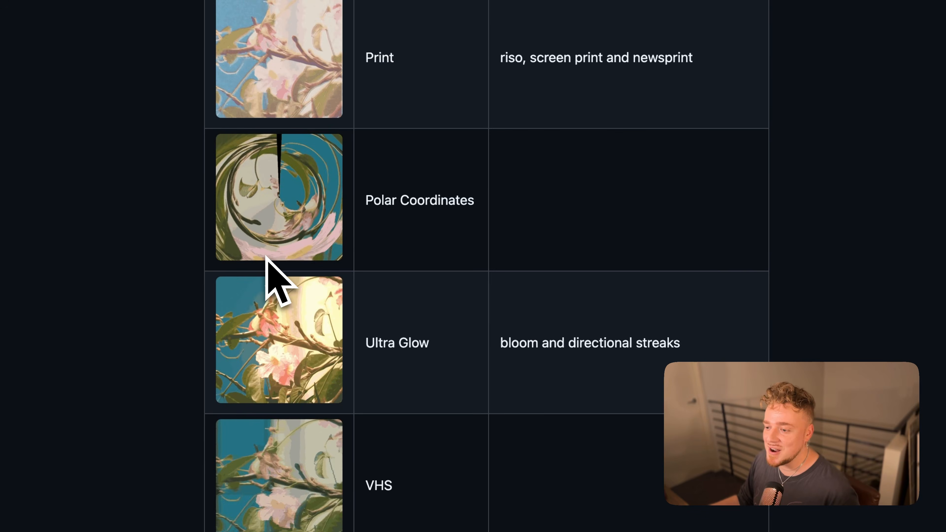
scroll(266, 257, up, 20)
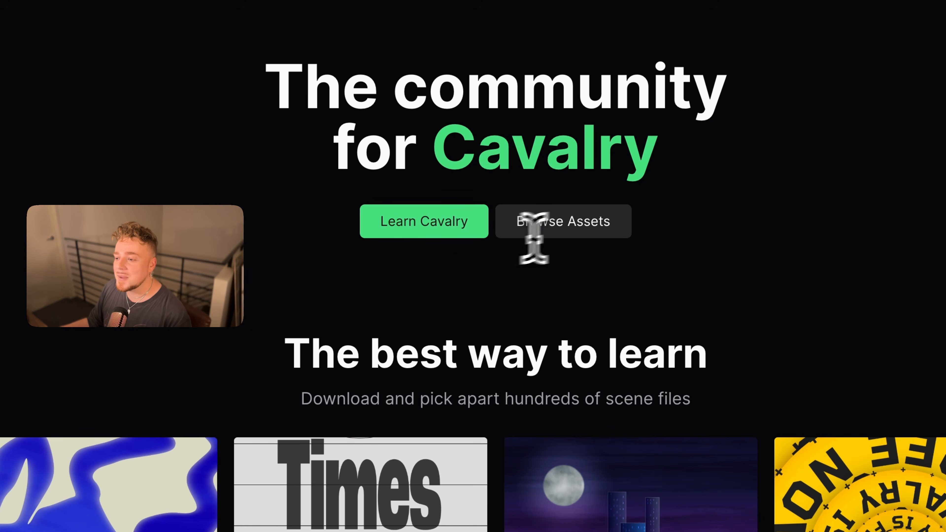
Browse the assets on the Scenery community site and examine its Templates page
click(568, 226)
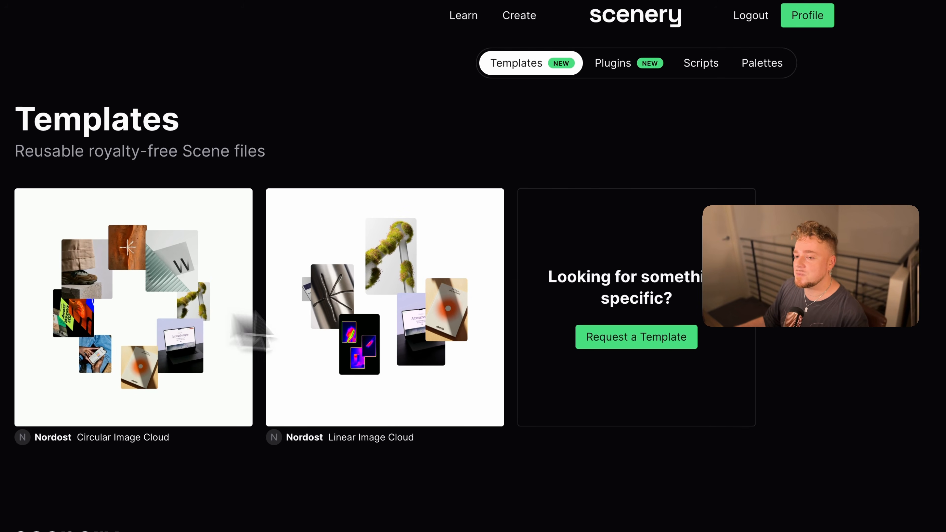
scroll(249, 331, down, 1)
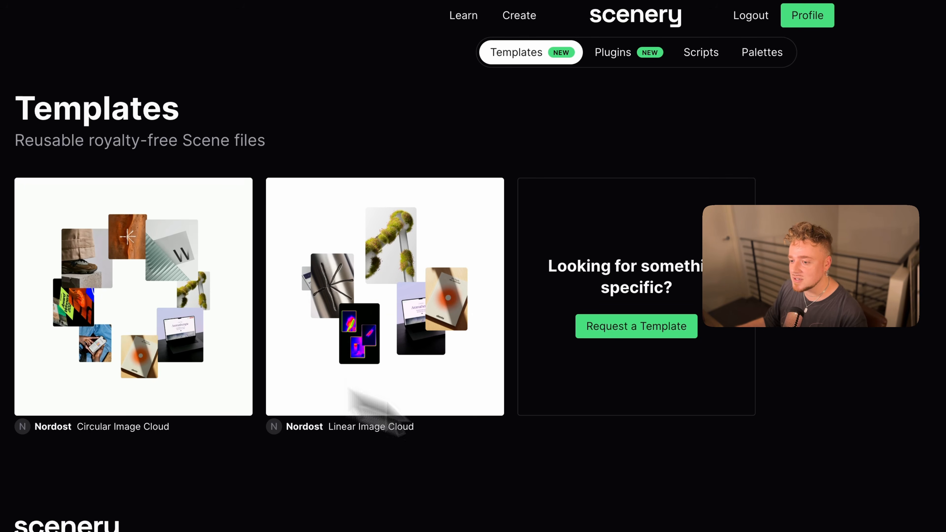
scroll(809, 473, up, 1)
scroll(493, 428, down, 3)
scroll(495, 443, up, 4)
scroll(551, 261, down, 1)
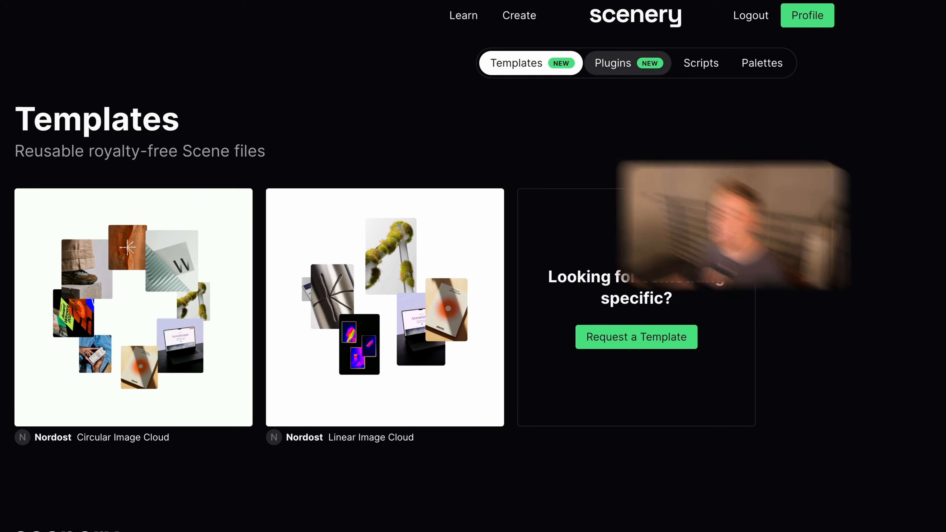
Go to Scenery's Plugins page and examine the available Cavalry plugins and their descriptions
click(610, 63)
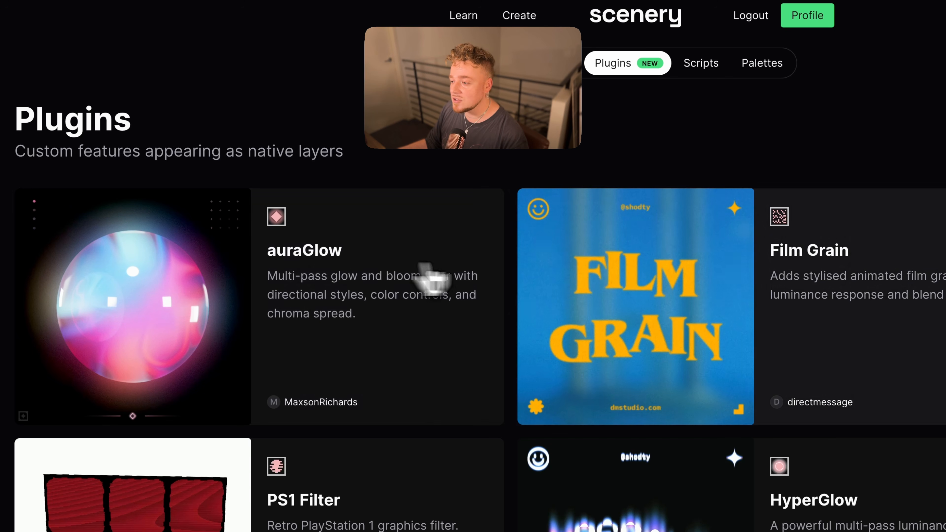
scroll(332, 294, down, 5)
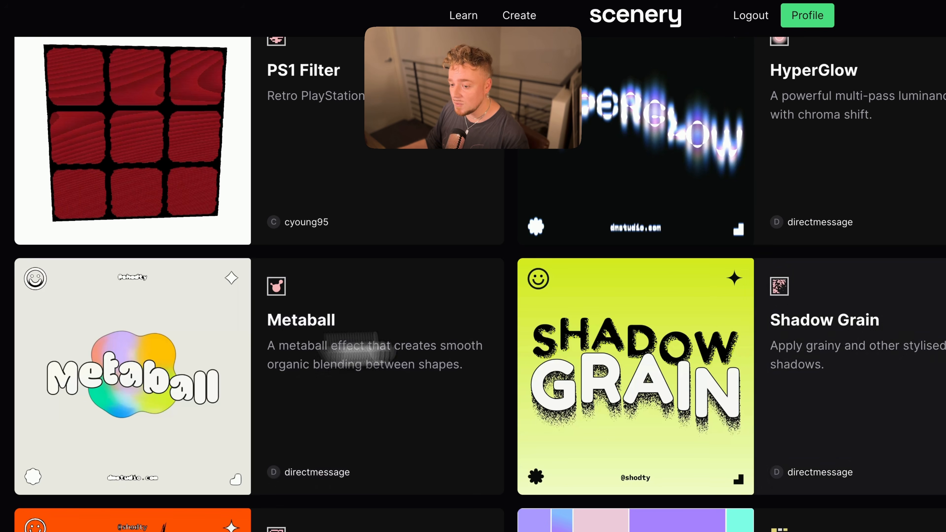
scroll(493, 406, down, 5)
scroll(365, 387, down, 6)
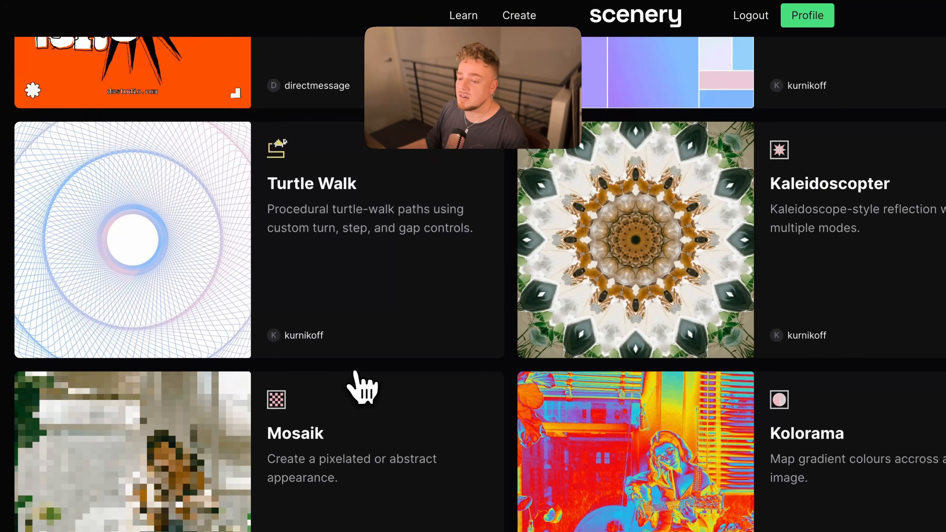
scroll(359, 373, up, 15)
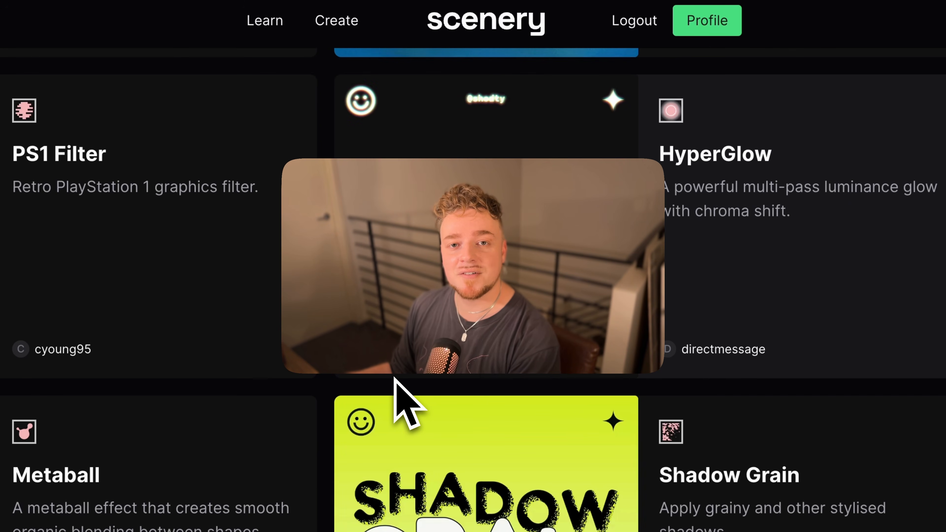
scroll(394, 378, down, 1)
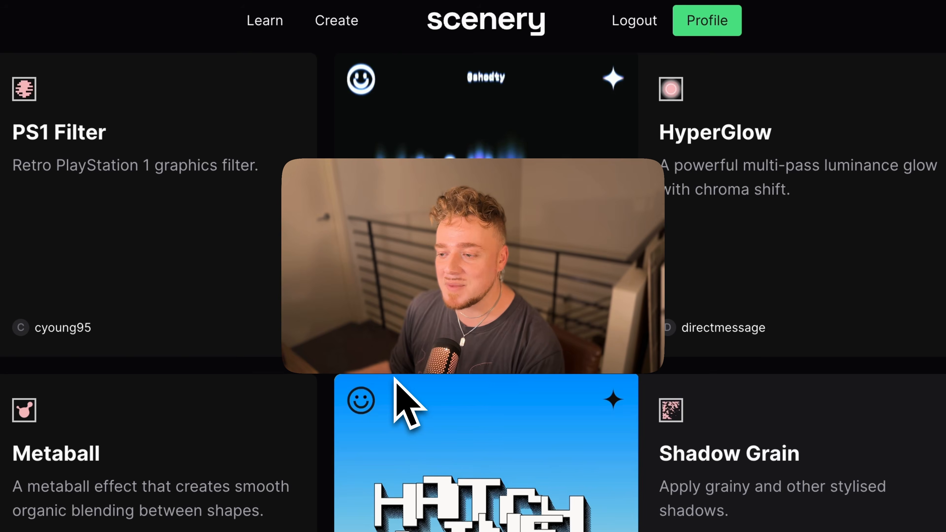
scroll(407, 376, down, 5)
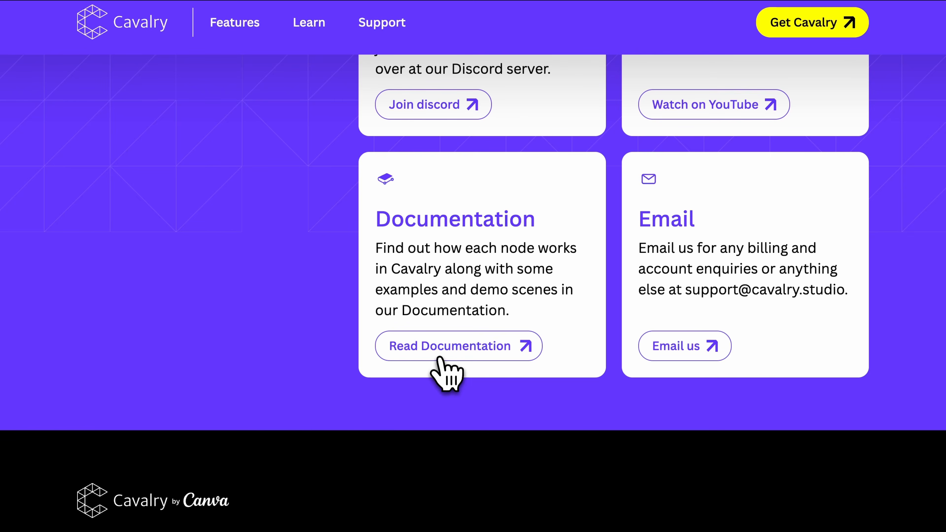
Open the Cavalry documentation and examine Getting Started with Scripting in the Technical Information section
click(441, 346)
click(160, 228)
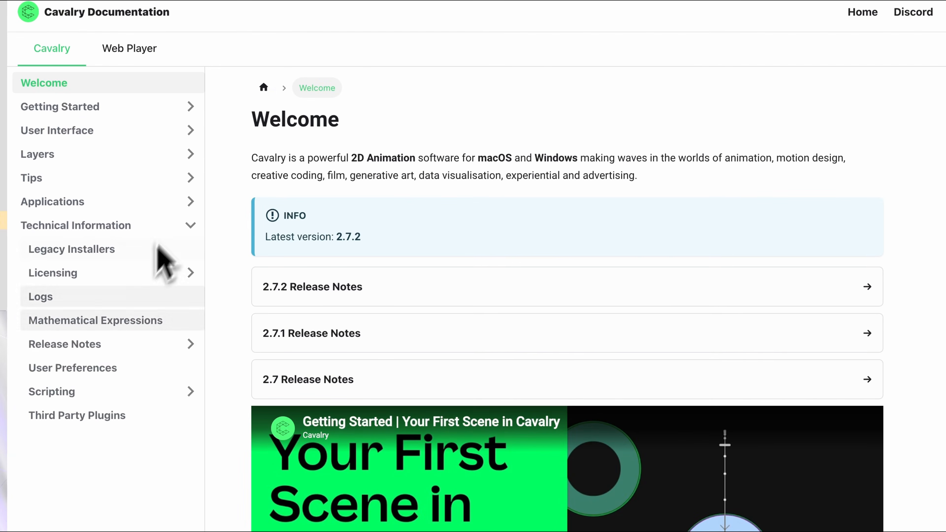
click(56, 391)
scroll(372, 261, down, 5)
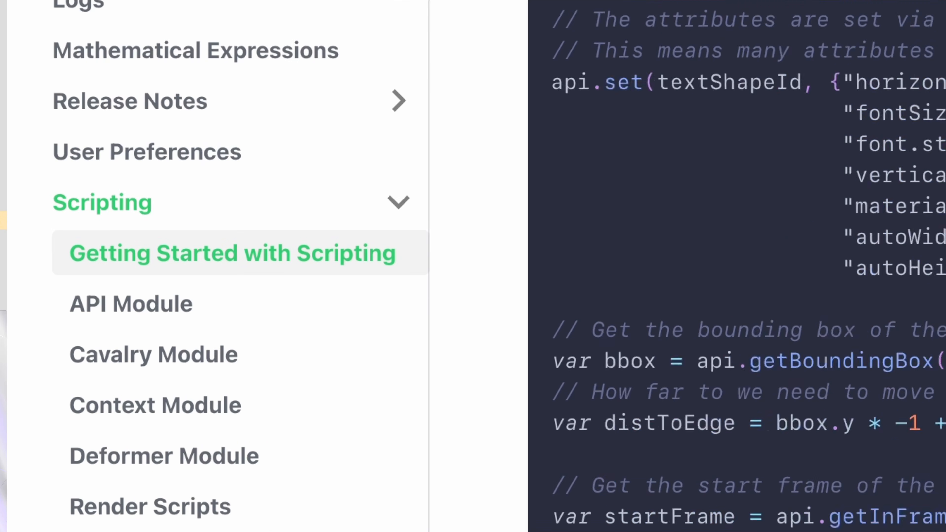
scroll(737, 261, down, 5)
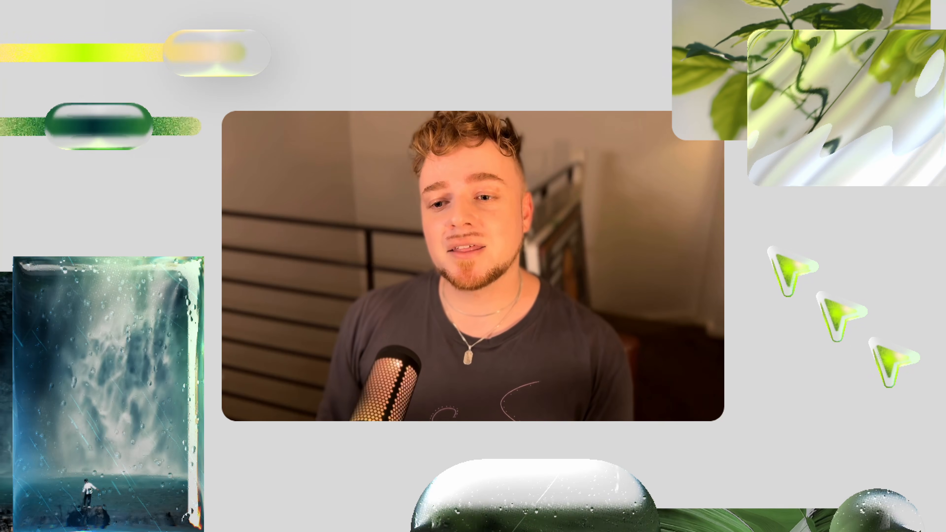